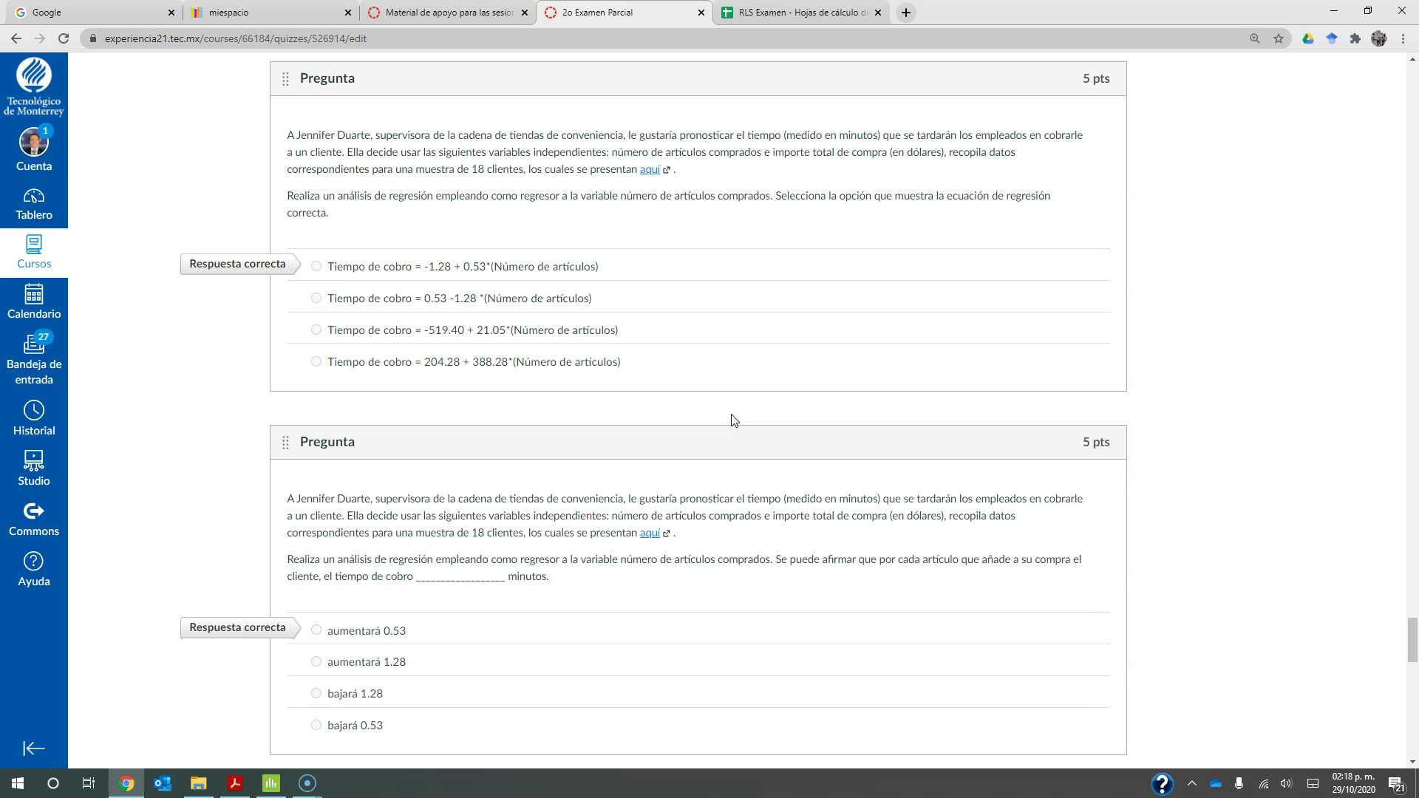
# Step: In the RLS Examen spreadsheet, select and copy the three-column data table A1:C19, including its headings
pyautogui.click(758, 12)
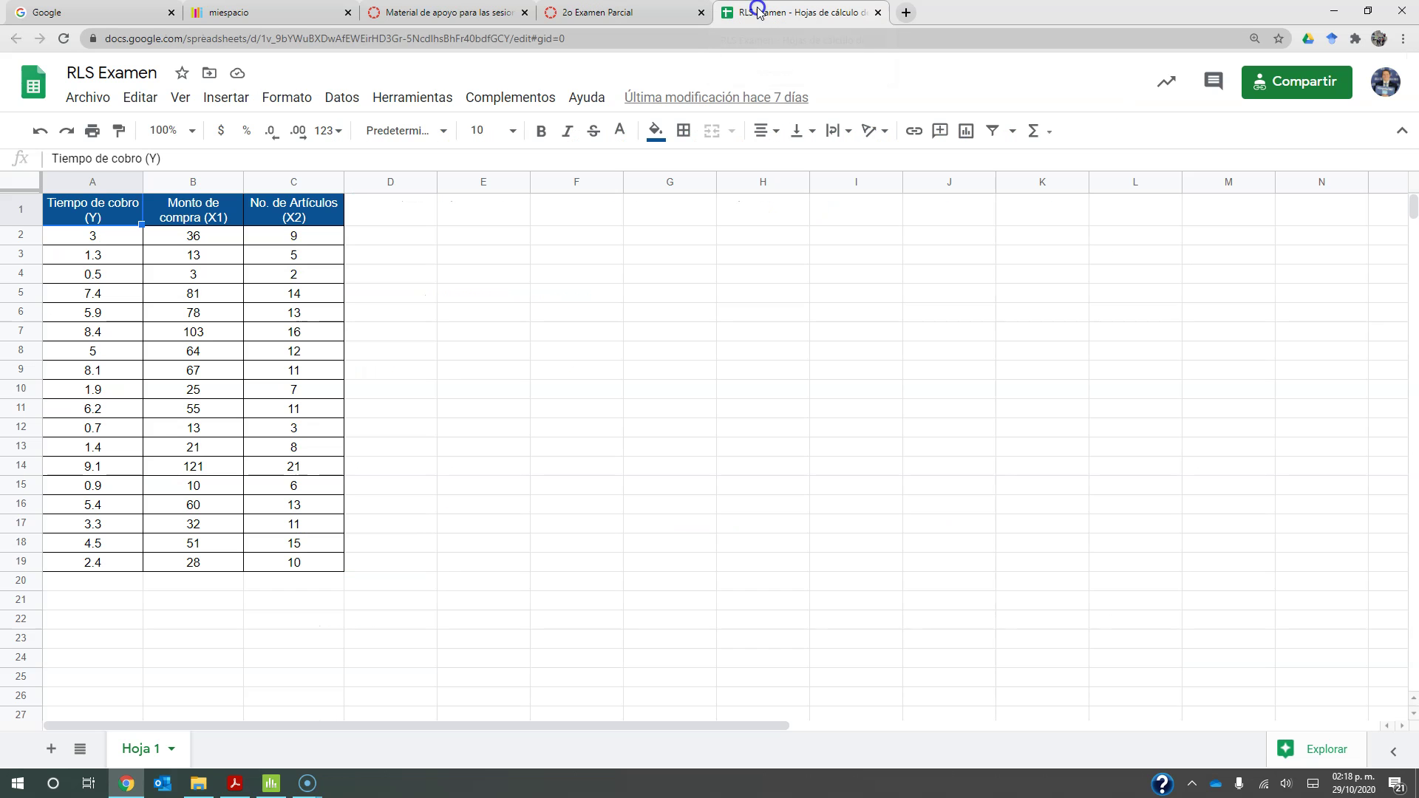
pyautogui.click(645, 14)
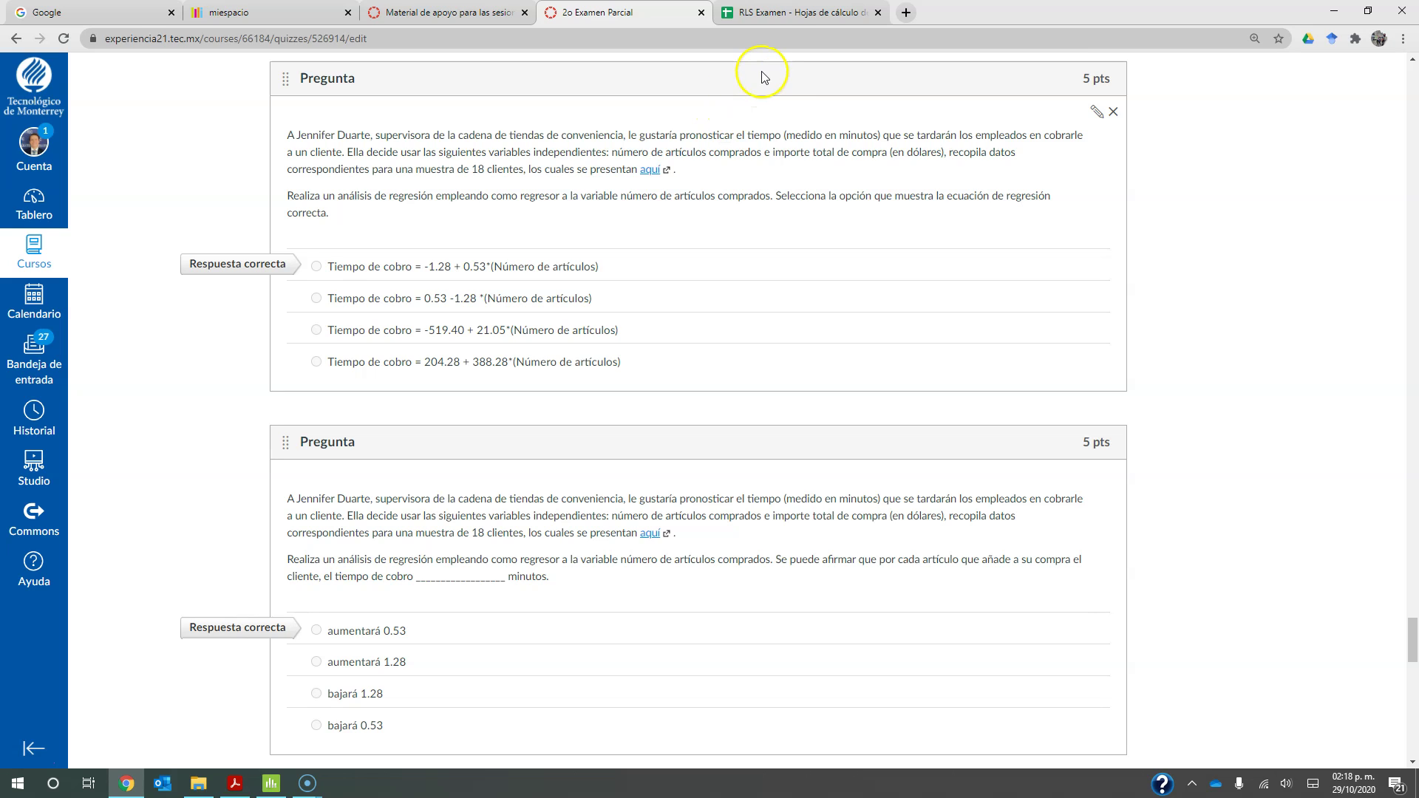
pyautogui.click(812, 14)
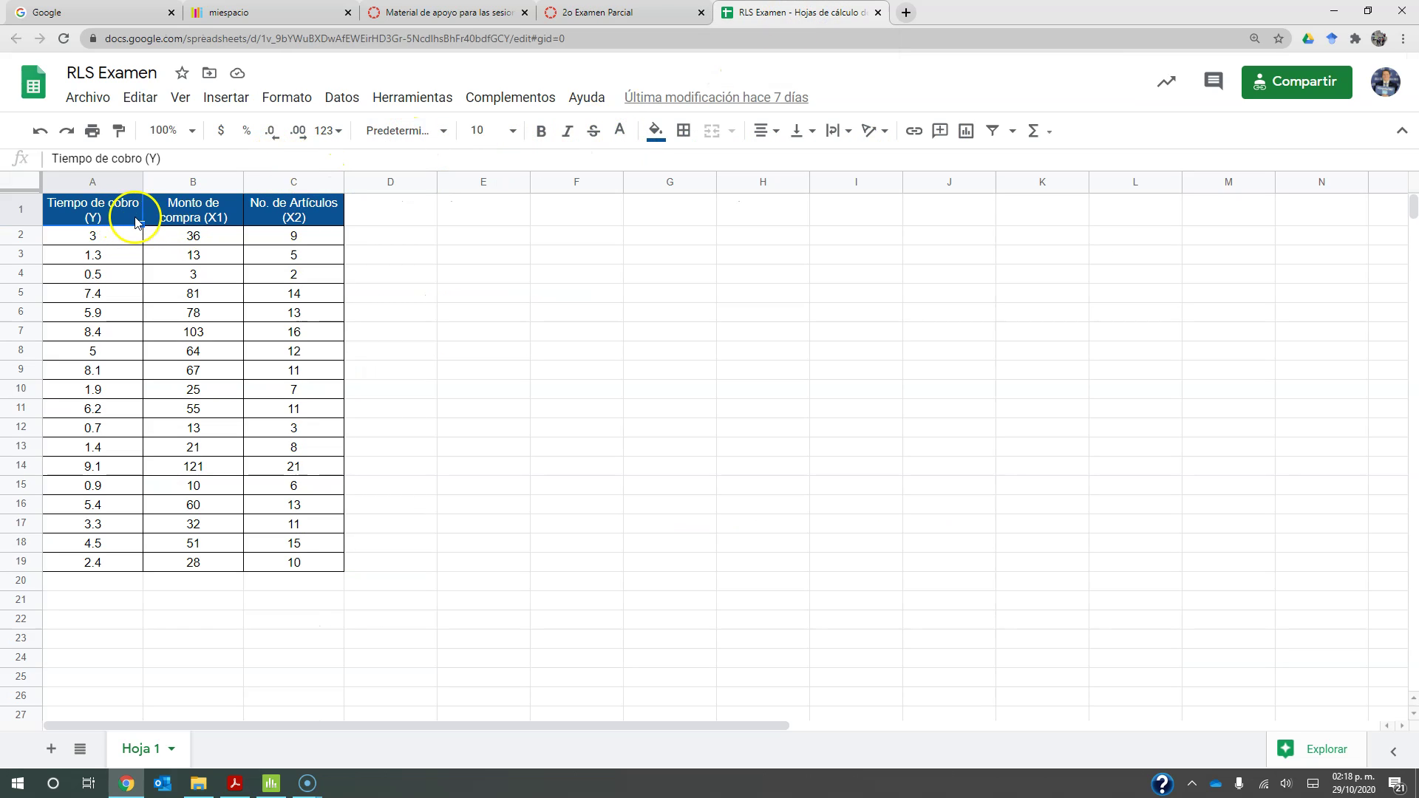
pyautogui.click(111, 218)
pyautogui.moveTo(111, 219); pyautogui.dragTo(274, 564)
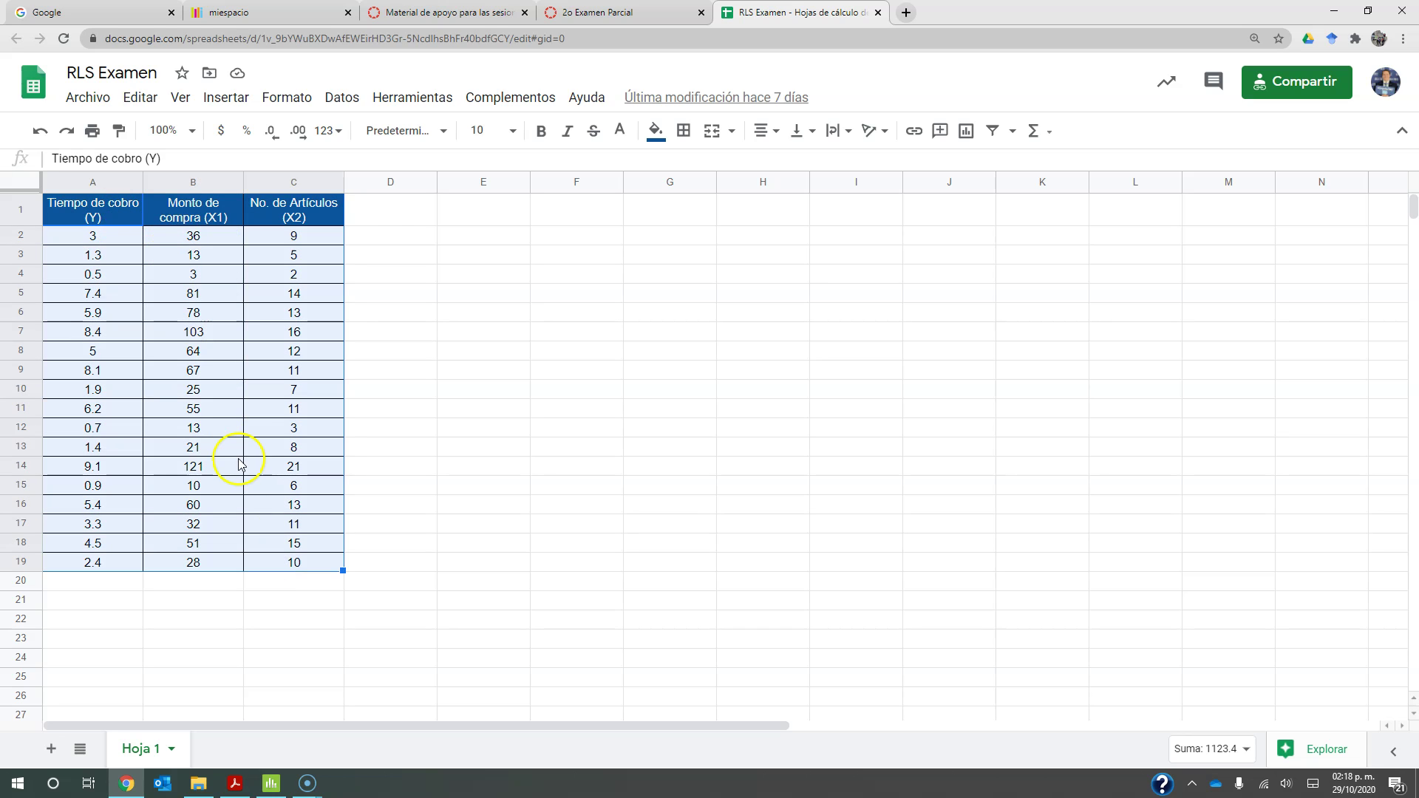
pyautogui.click(253, 334)
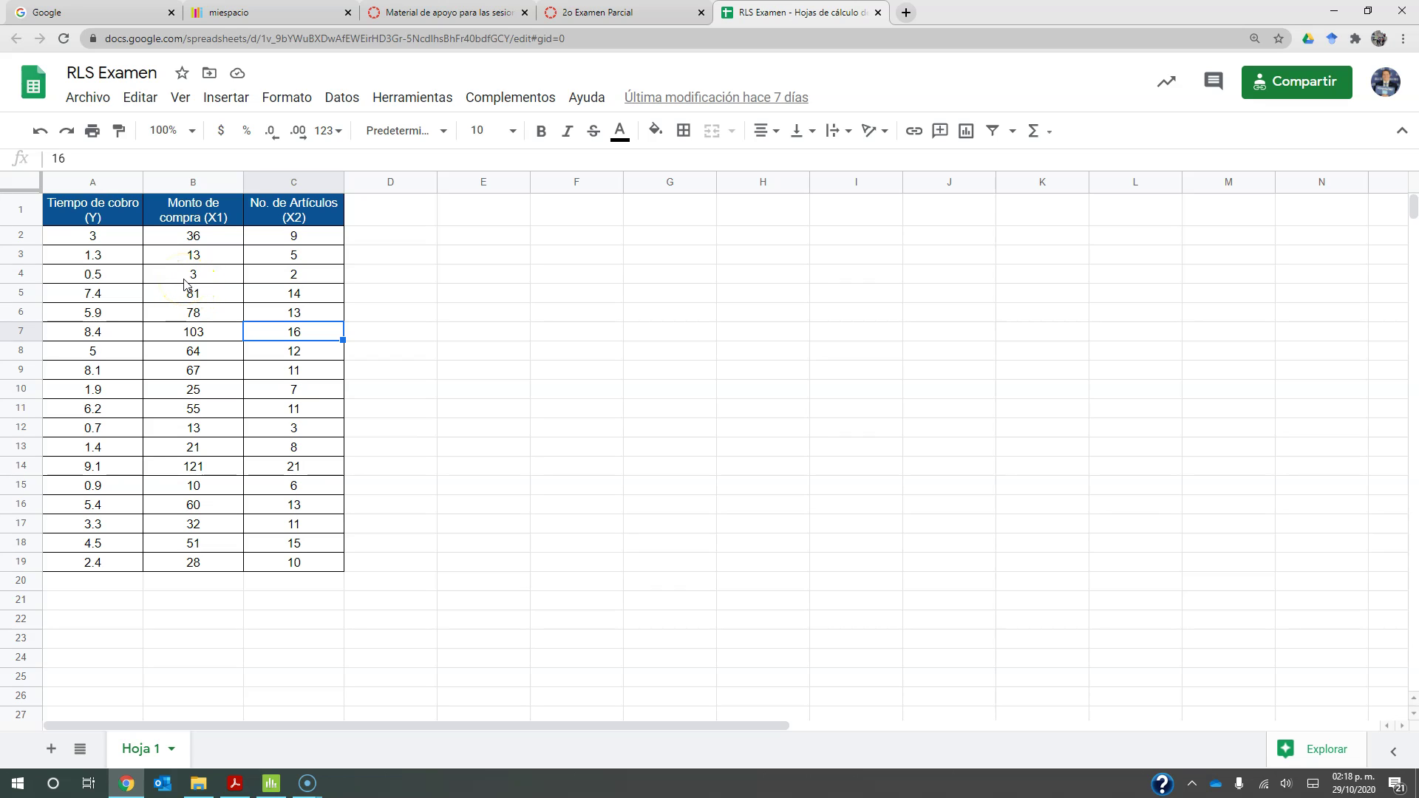
pyautogui.moveTo(134, 215); pyautogui.dragTo(330, 560)
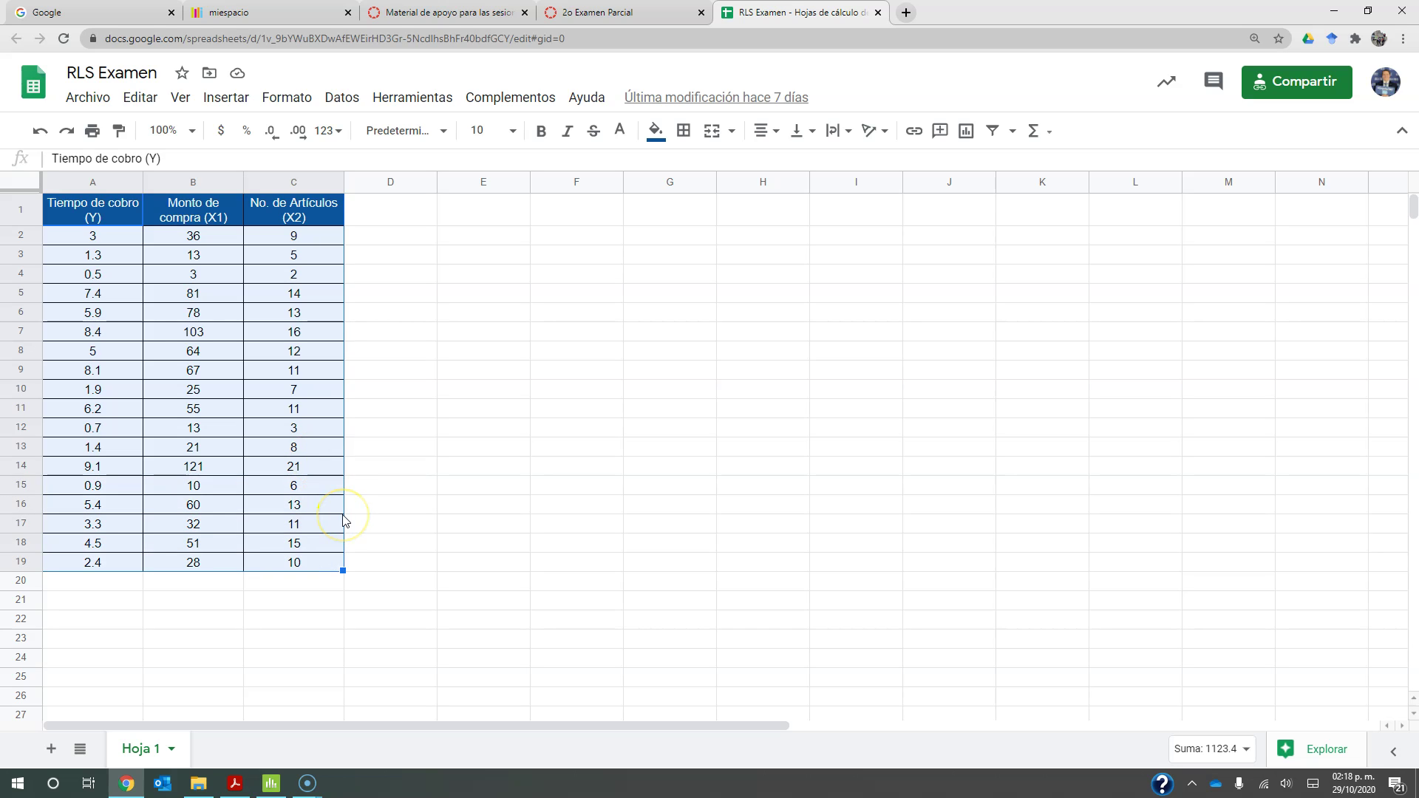
# Step: Switch to Minitab and paste the copied table with its headings into the column-name row starting at C1
pyautogui.click(271, 783)
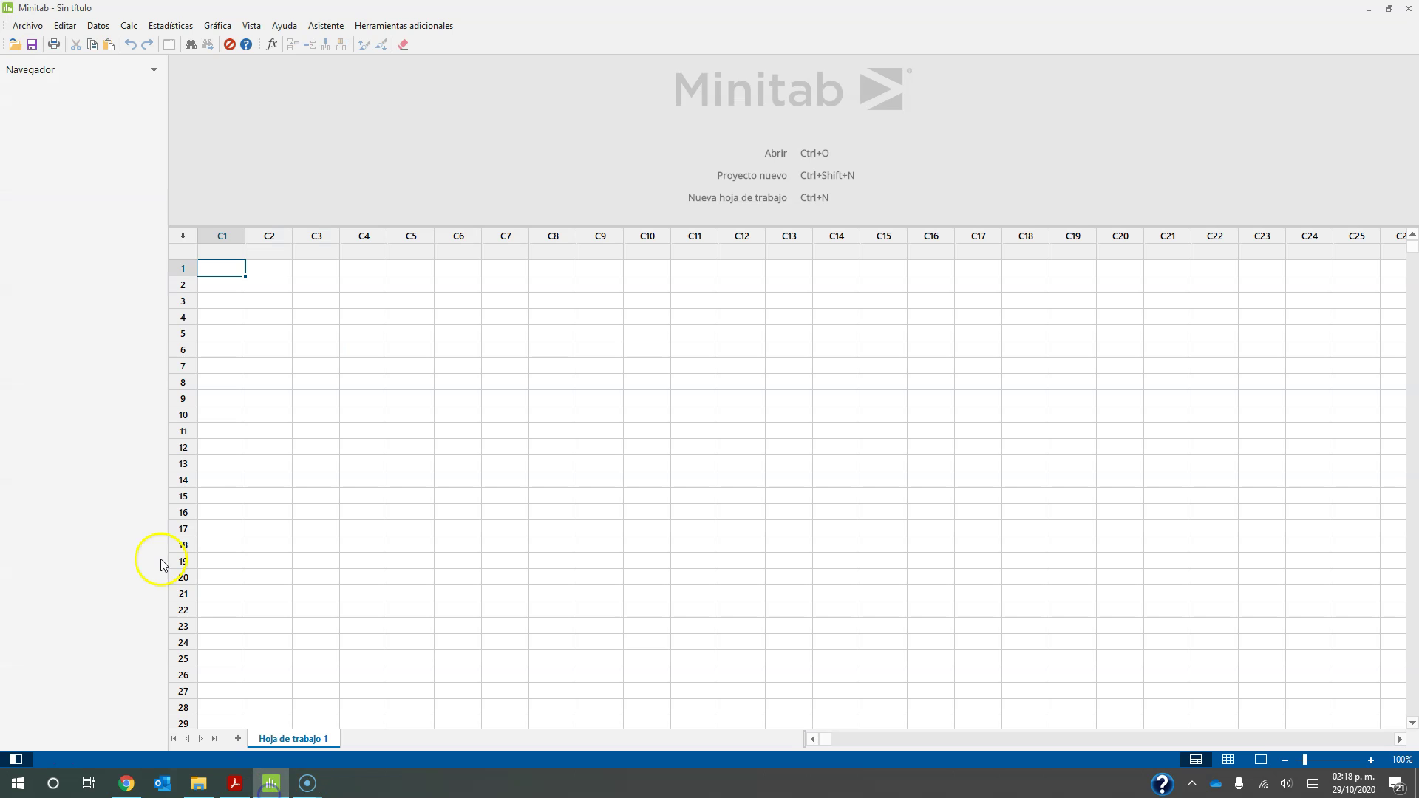
pyautogui.click(231, 254)
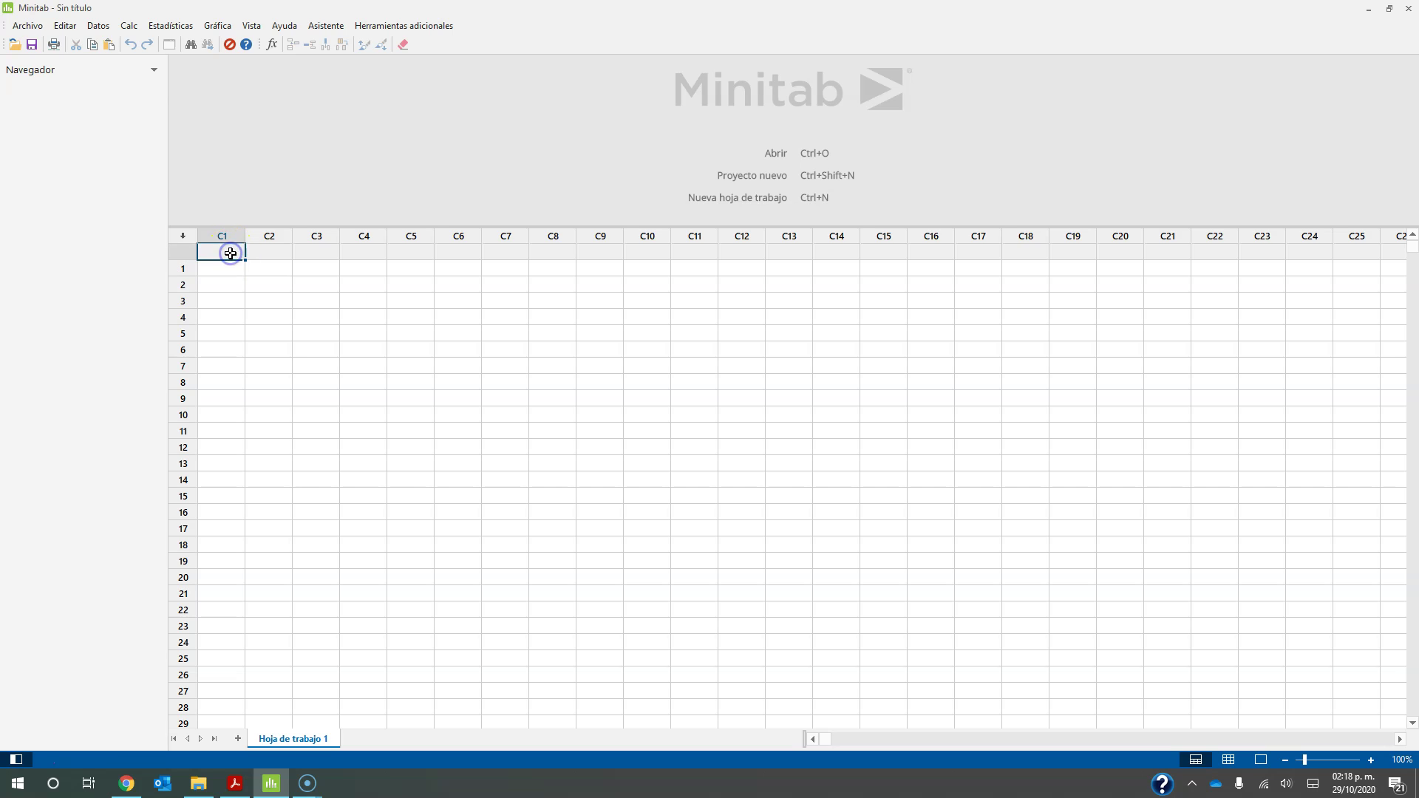
pyautogui.write('Tiempo de cobro (Y)\tMonto de compra (X1)\tNo. de Artículos (X2) 3.0\t36\t9 1.3\t13\t5 0.5\t3\t2 7.4\t81\t14 5.9\t78\t13 8.4\t103\t16 5.0\t64\t12 8.1\t67\t11 1.9\t25\t7 6.2\t55\t11 0.7\t13\t3 1.4\t21\t8 9.1\t121\t21 0.9\t10\t6 5.4\t60\t13 3.3\t32\t11 4.5\t51\t15 2.4\t28\t10')
pyautogui.click(233, 252)
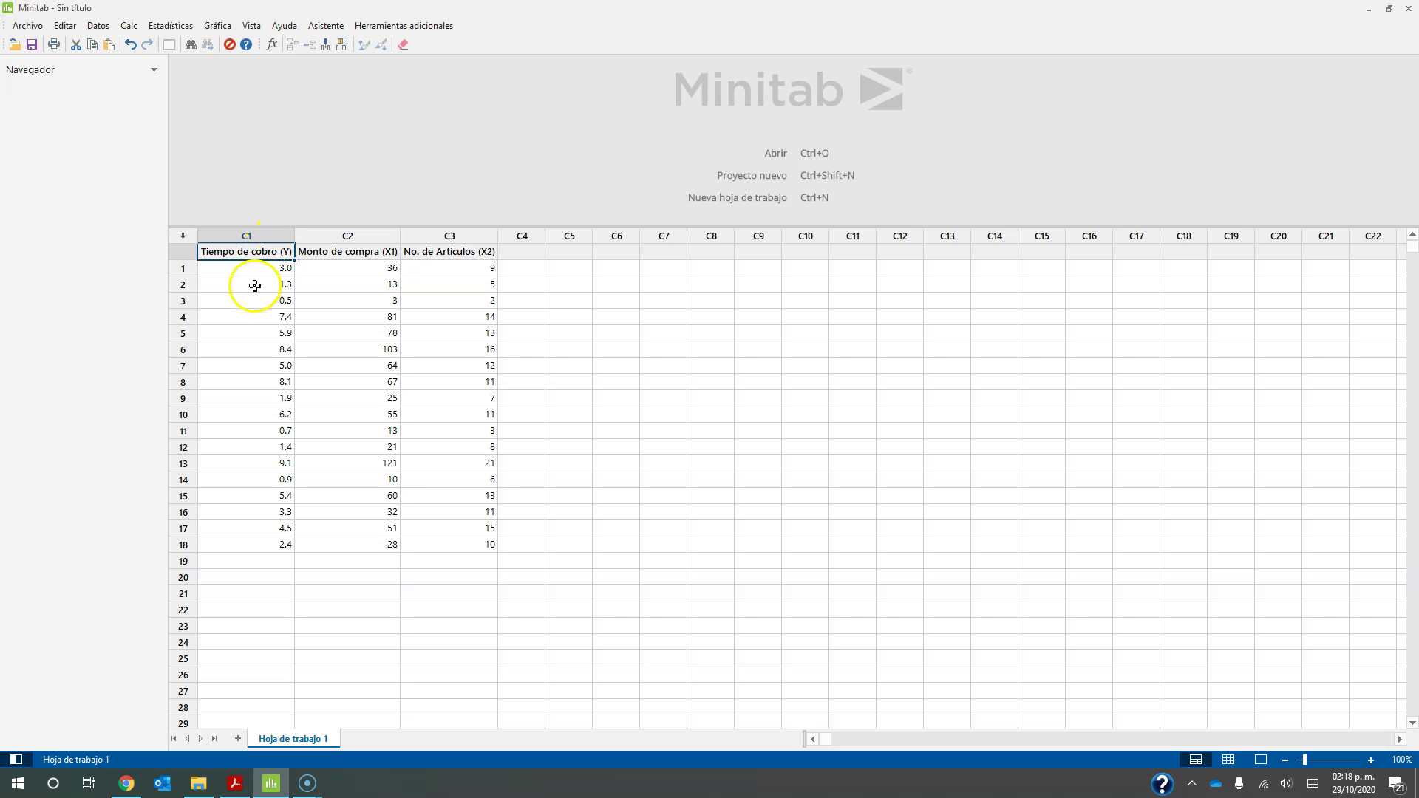
# Step: Paste a second copy of the table from row 1 of C6 and move its headings up into the column names
pyautogui.click(623, 267)
pyautogui.write('Tiempo de cobro (Y)\tMonto de compra (X1)\tNo. de Artículos (X2) 3.0\t36\t9 1.3\t13\t5 0.5\t3\t2 7.4\t81\t14 5.9\t78\t13 8.4\t103\t16 5.0\t64\t12 8.1\t67\t11 1.9\t25\t7 6.2\t55\t11 0.7\t13\t3 1.4\t21\t8 9.1\t121\t21 0.9\t10\t6 5.4\t60\t13 3.3\t32\t11 4.5\t51\t15 2.4\t28\t10')
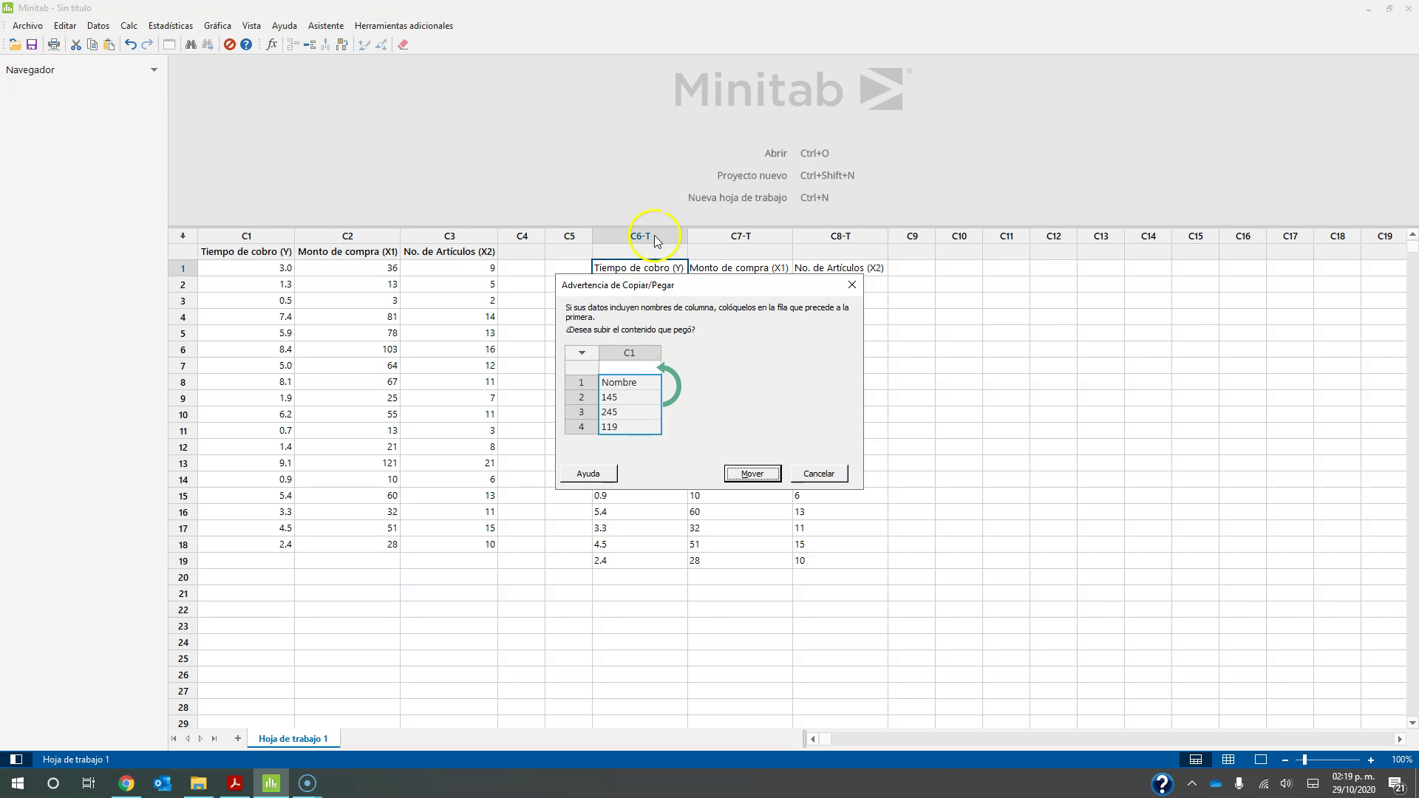
pyautogui.click(764, 476)
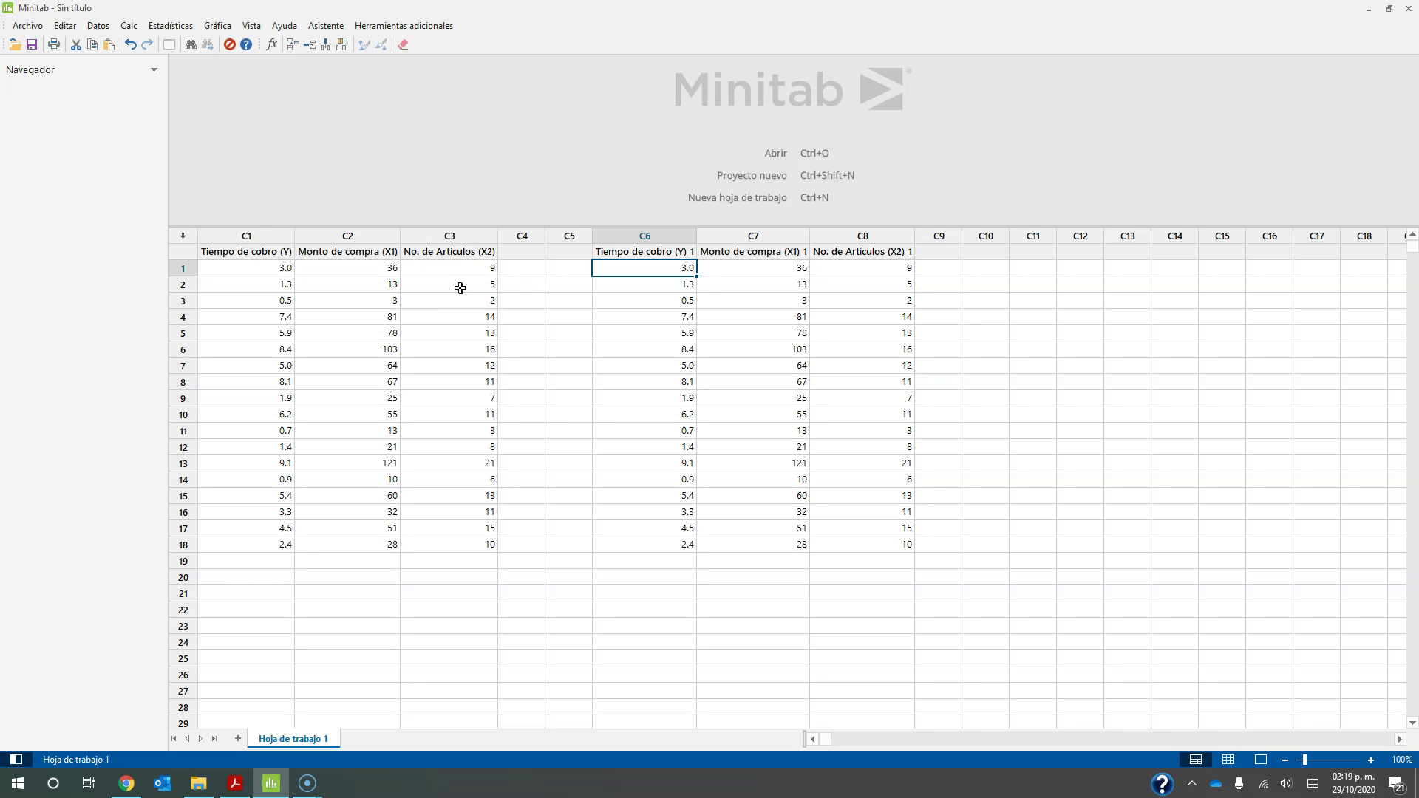
# Step: Review the slides on the objective, definition and statistical model of simple linear regression, and return to Minitab
pyautogui.hotkey('alt', 'Tab')
pyautogui.hotkey('alt', 'Tab')
pyautogui.hotkey('alt', 'Tab')
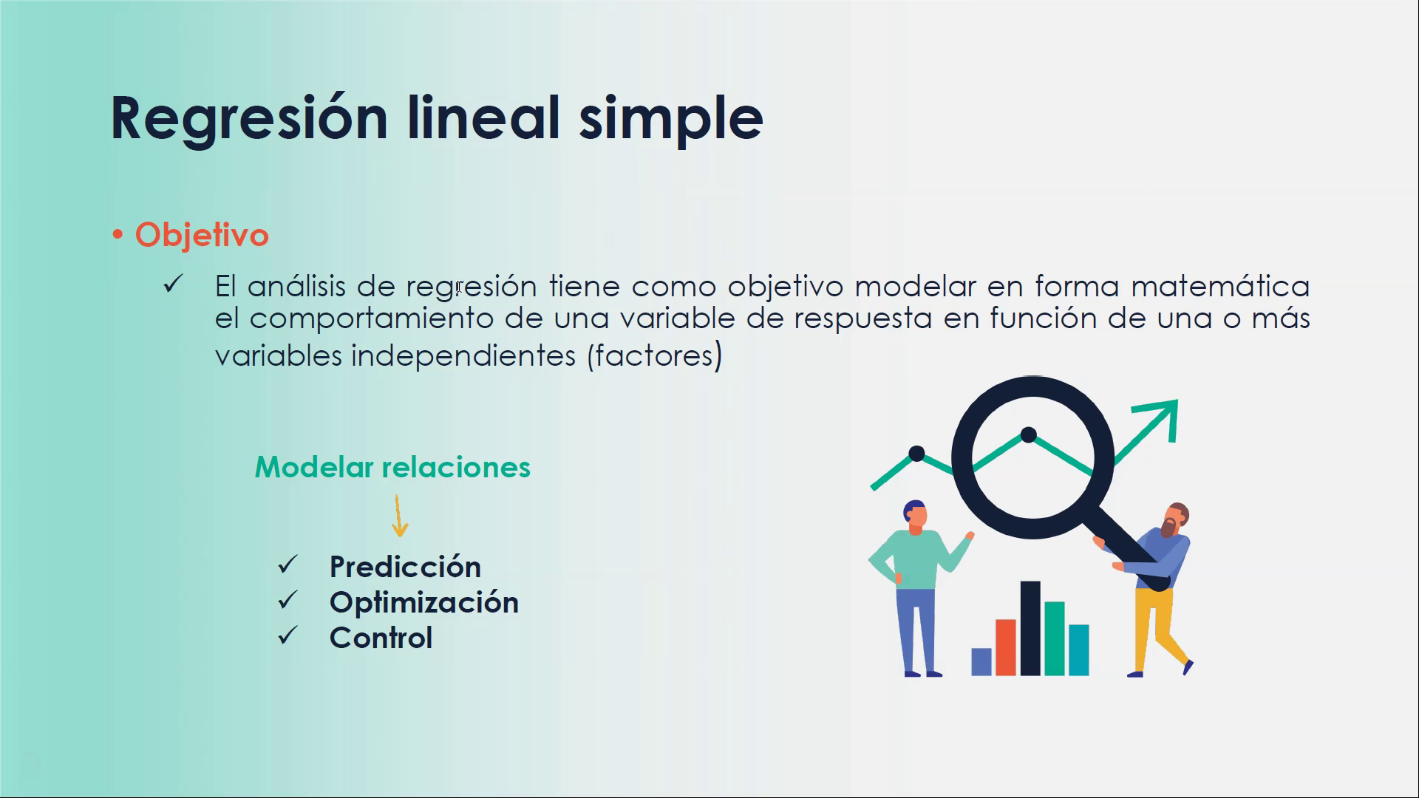
pyautogui.press('Right')
pyautogui.press('Right')
pyautogui.press('Right')
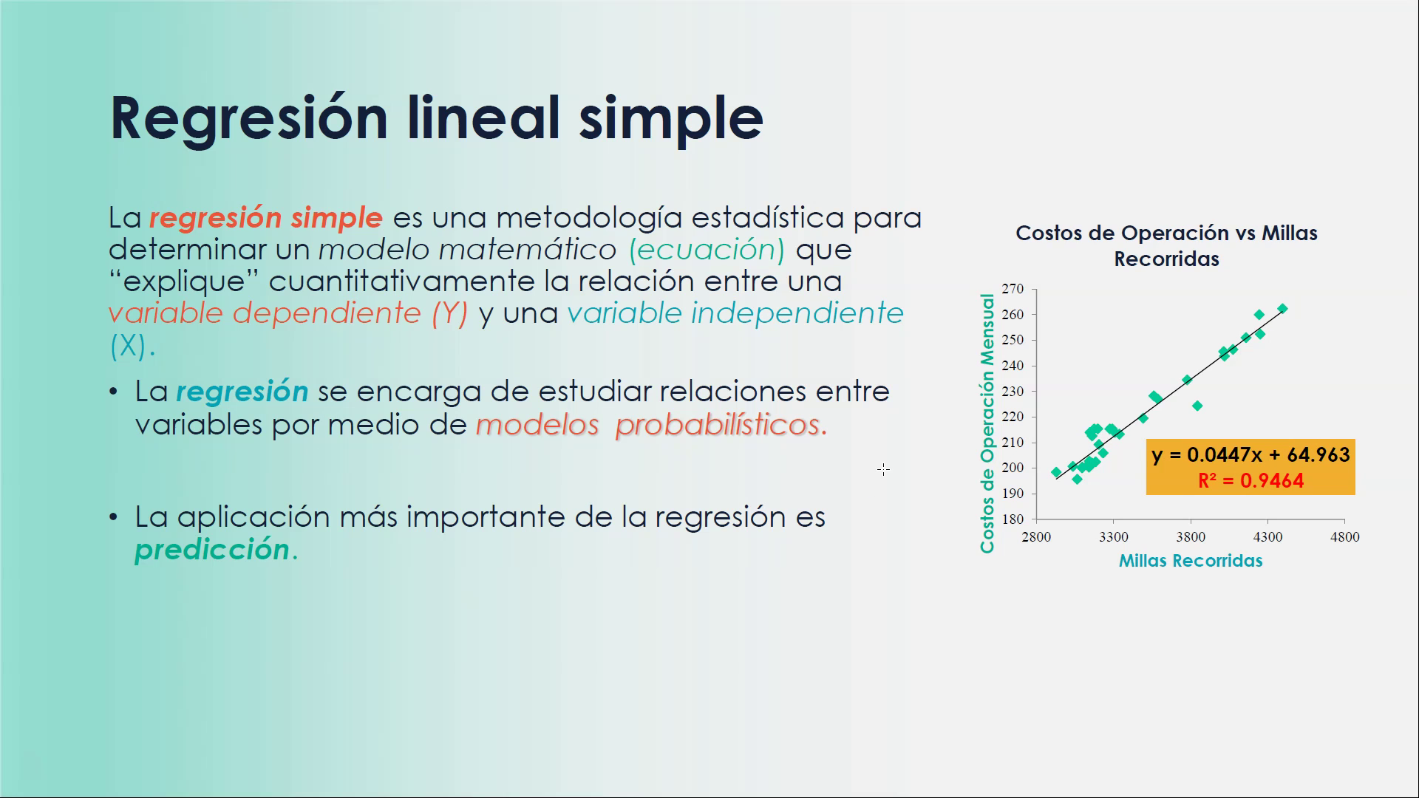
pyautogui.press('Right')
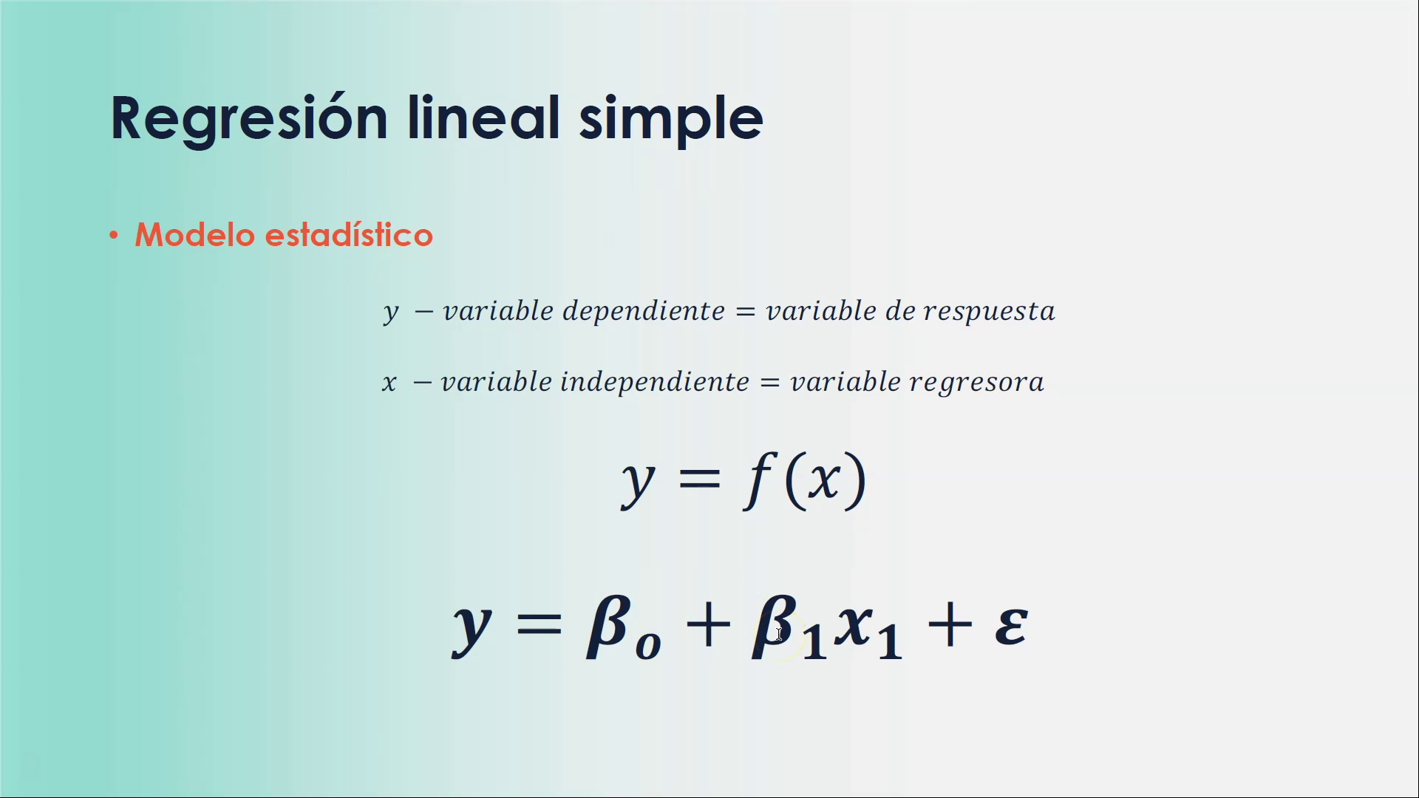
pyautogui.hotkey('alt', 'Tab')
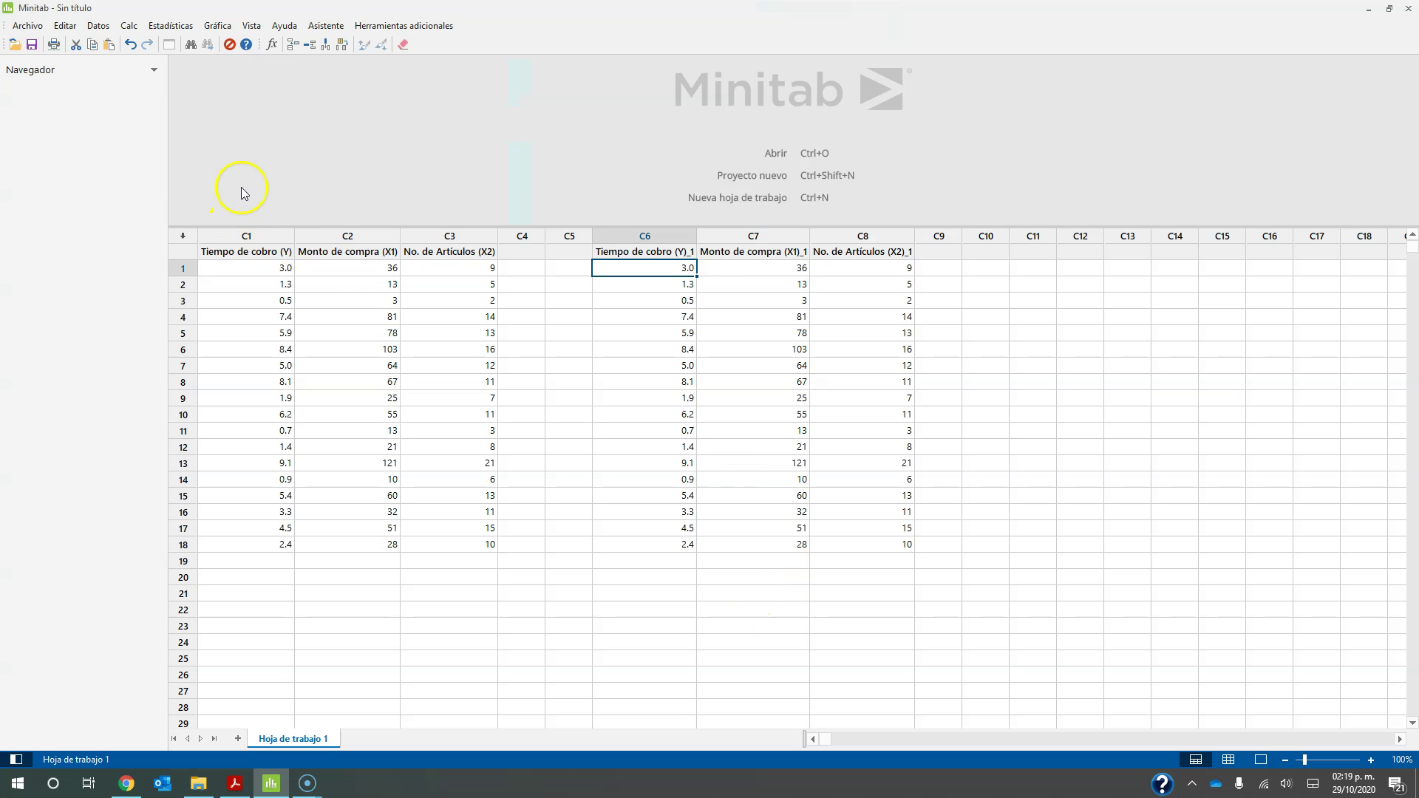
# Step: Create a simple scatterplot with Tiempo de cobro (Y) as the Y variable and No. de Artículos (X2) as the X variable
pyautogui.click(181, 28)
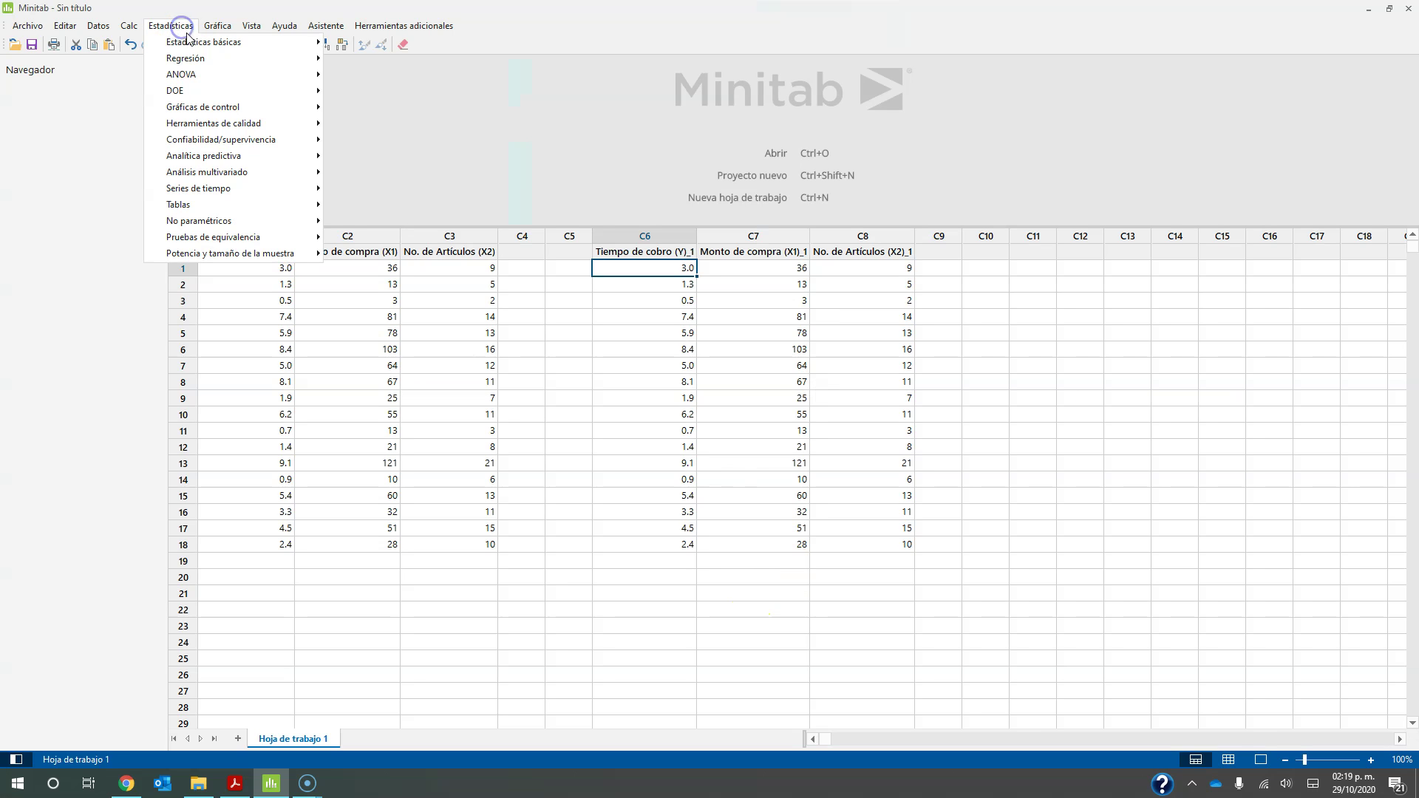
pyautogui.moveTo(214, 26)
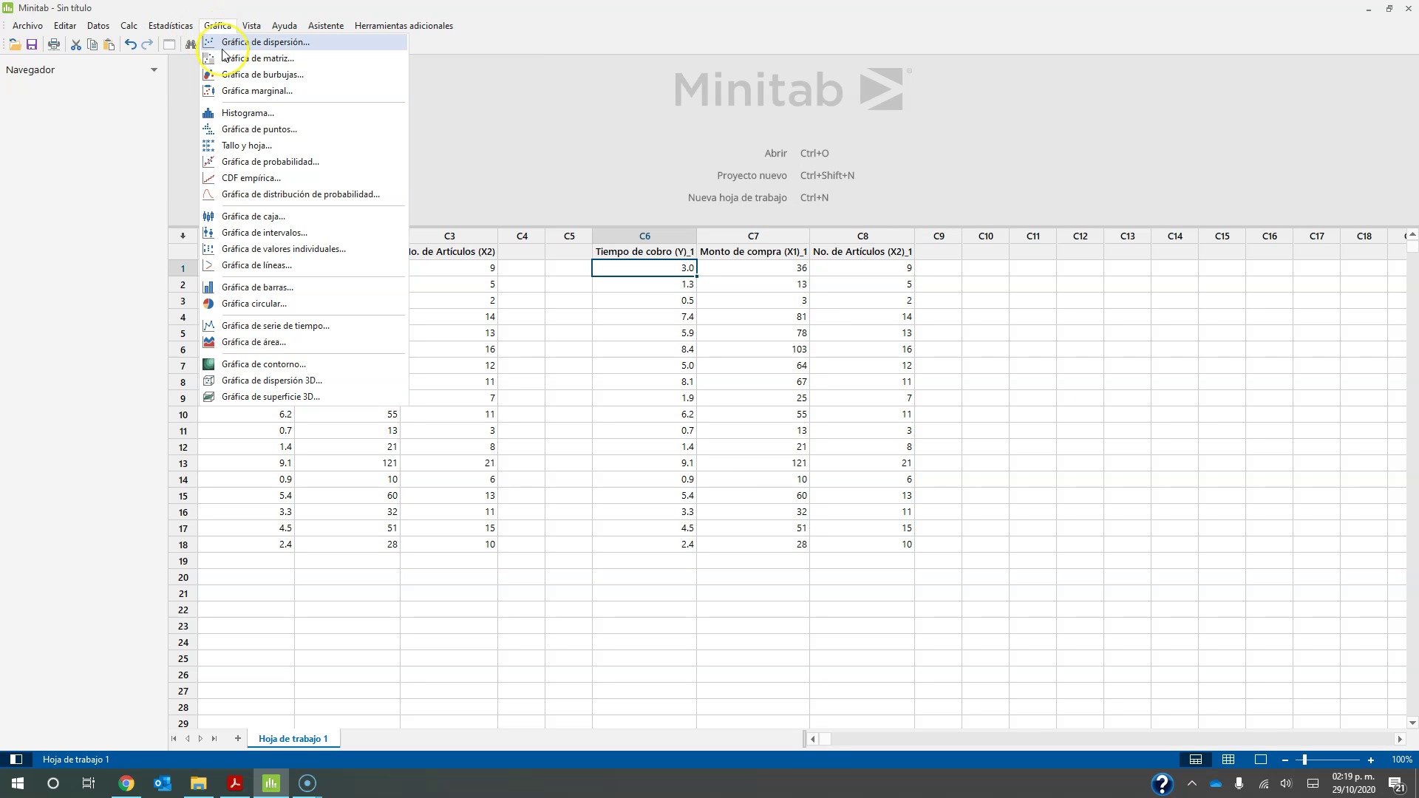
pyautogui.click(225, 43)
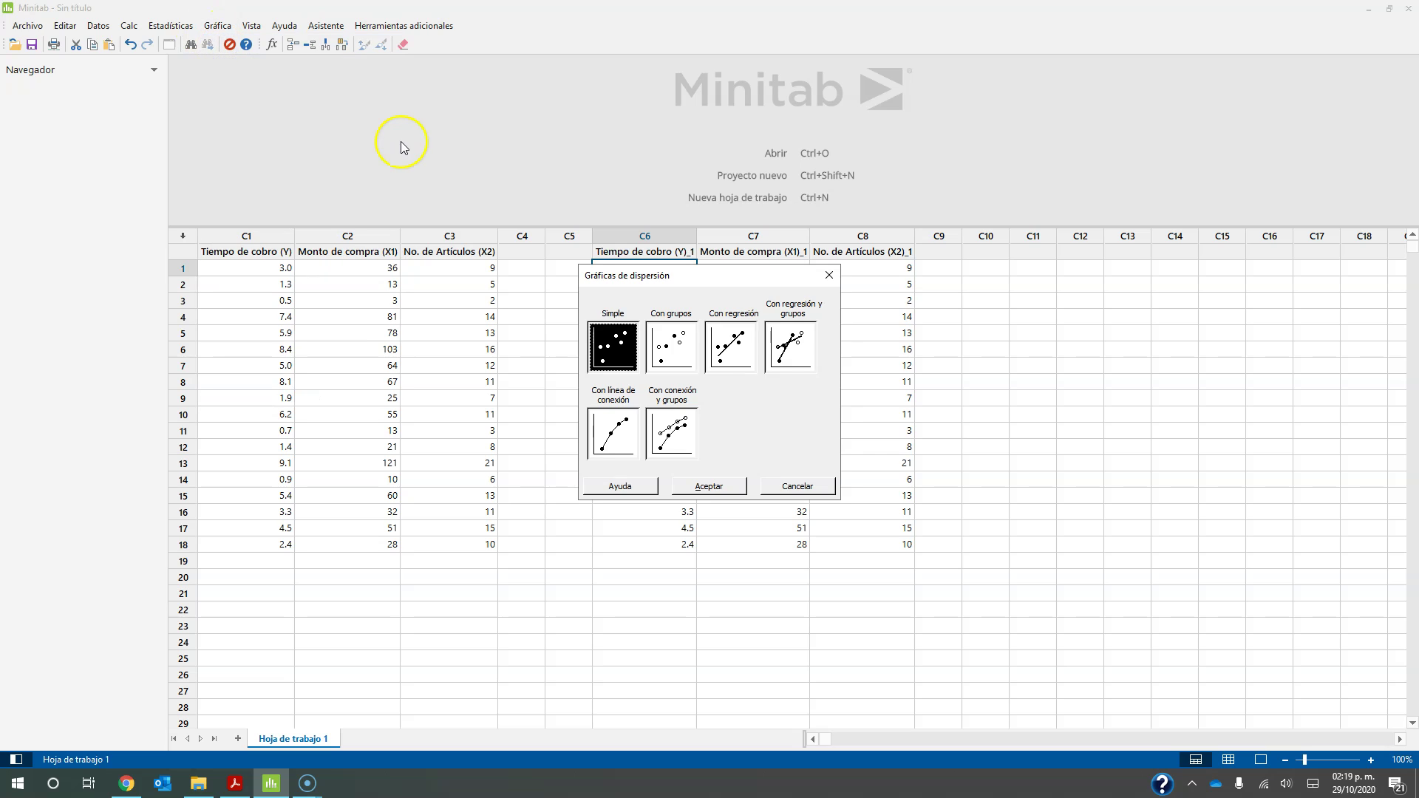
pyautogui.click(600, 349)
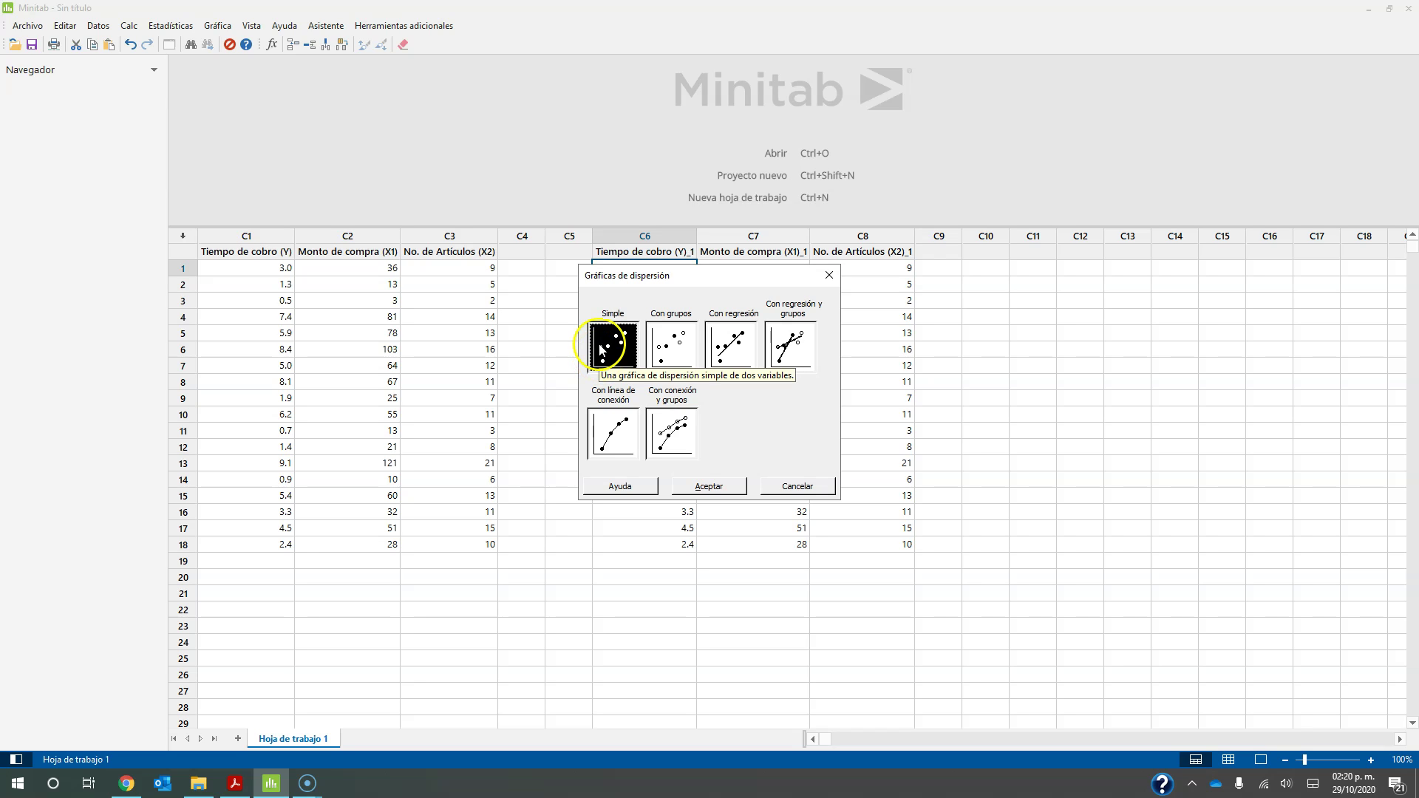
pyautogui.click(603, 350)
pyautogui.doubleClick(617, 344)
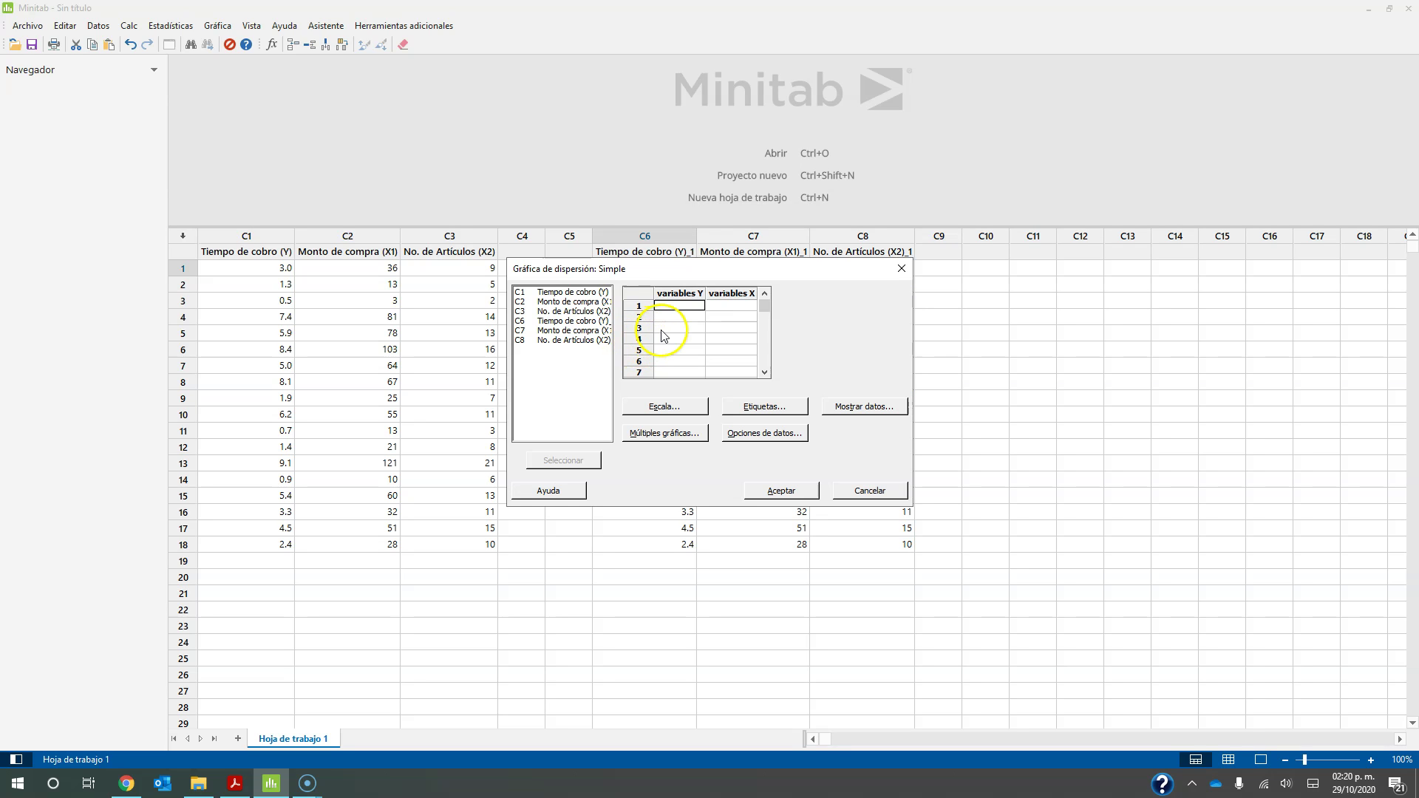
pyautogui.doubleClick(547, 298)
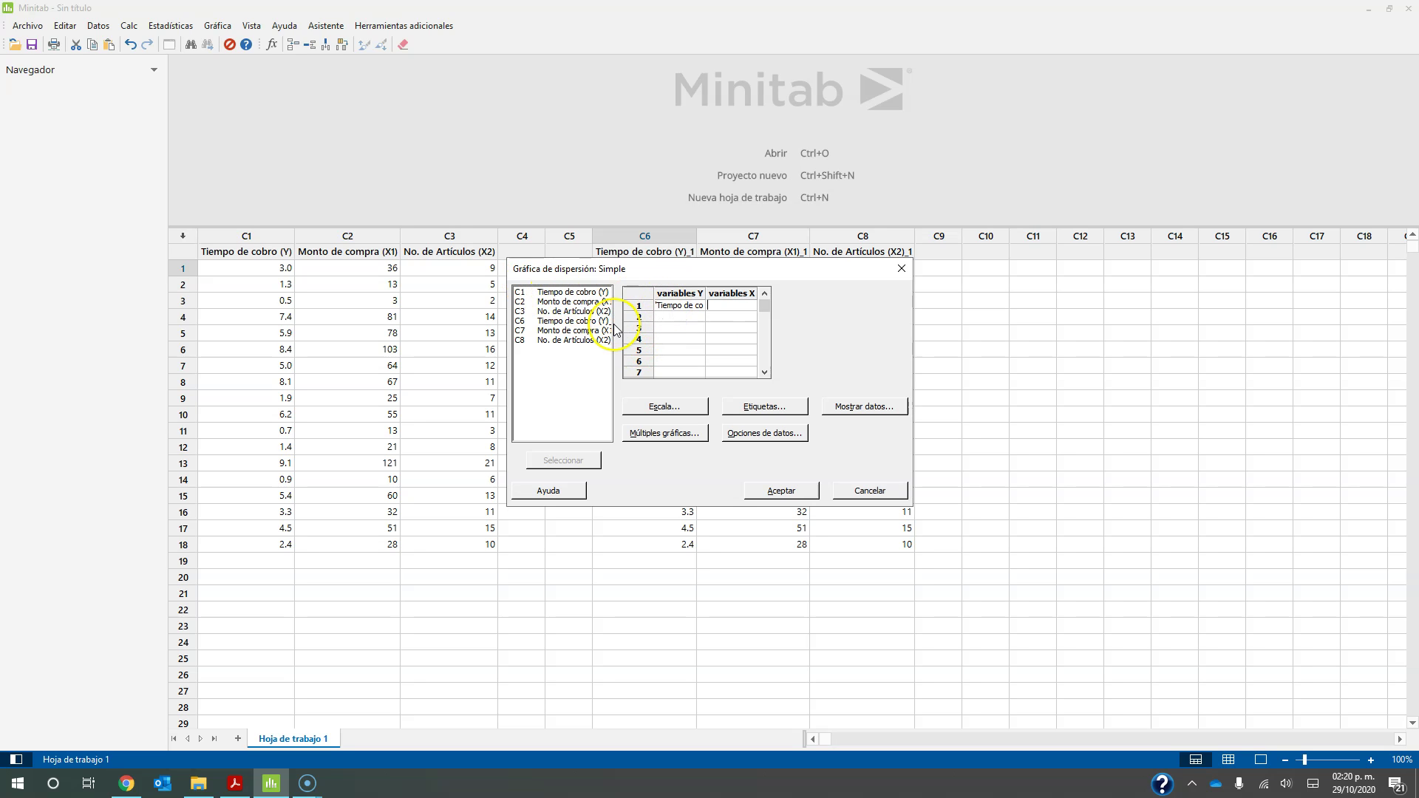
pyautogui.click(656, 289)
pyautogui.click(737, 301)
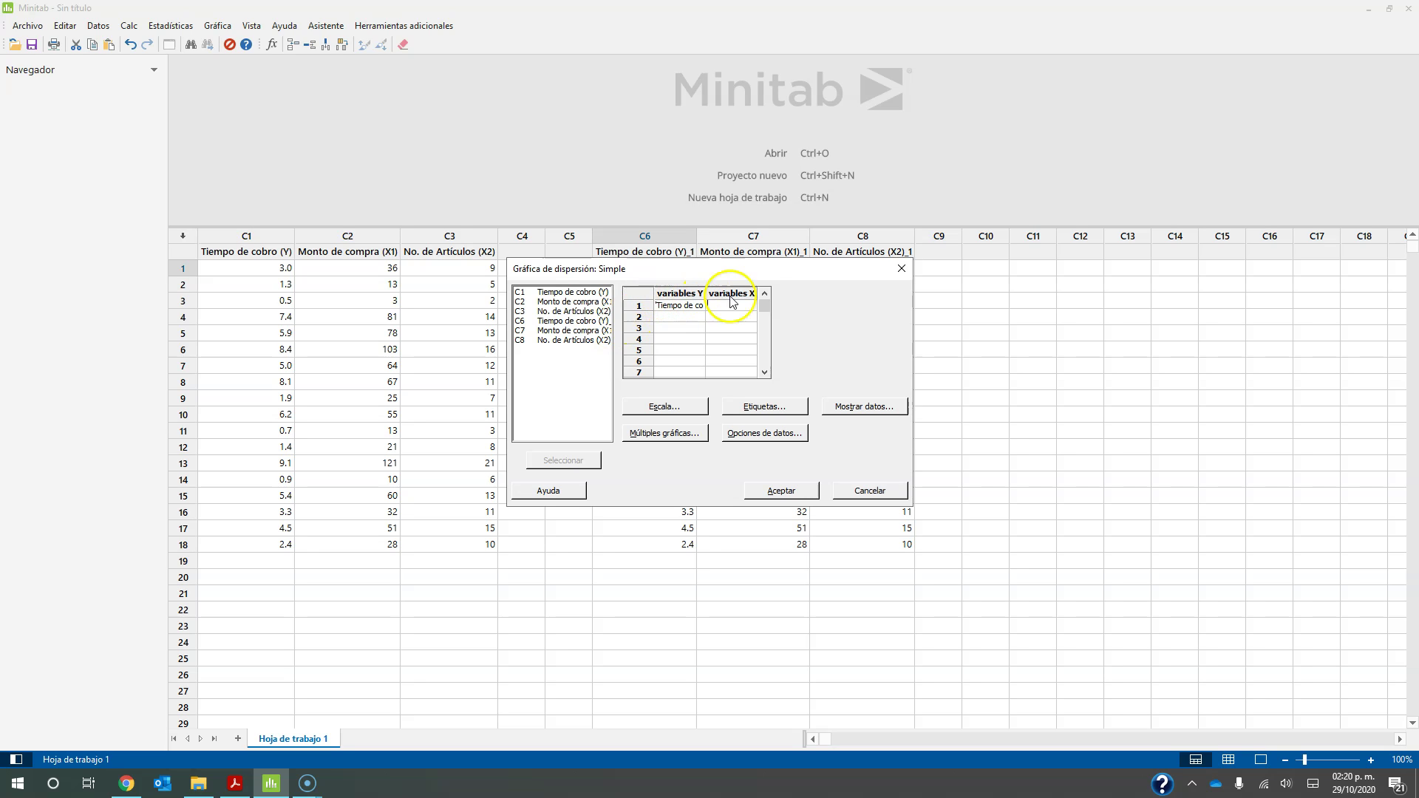
pyautogui.doubleClick(569, 313)
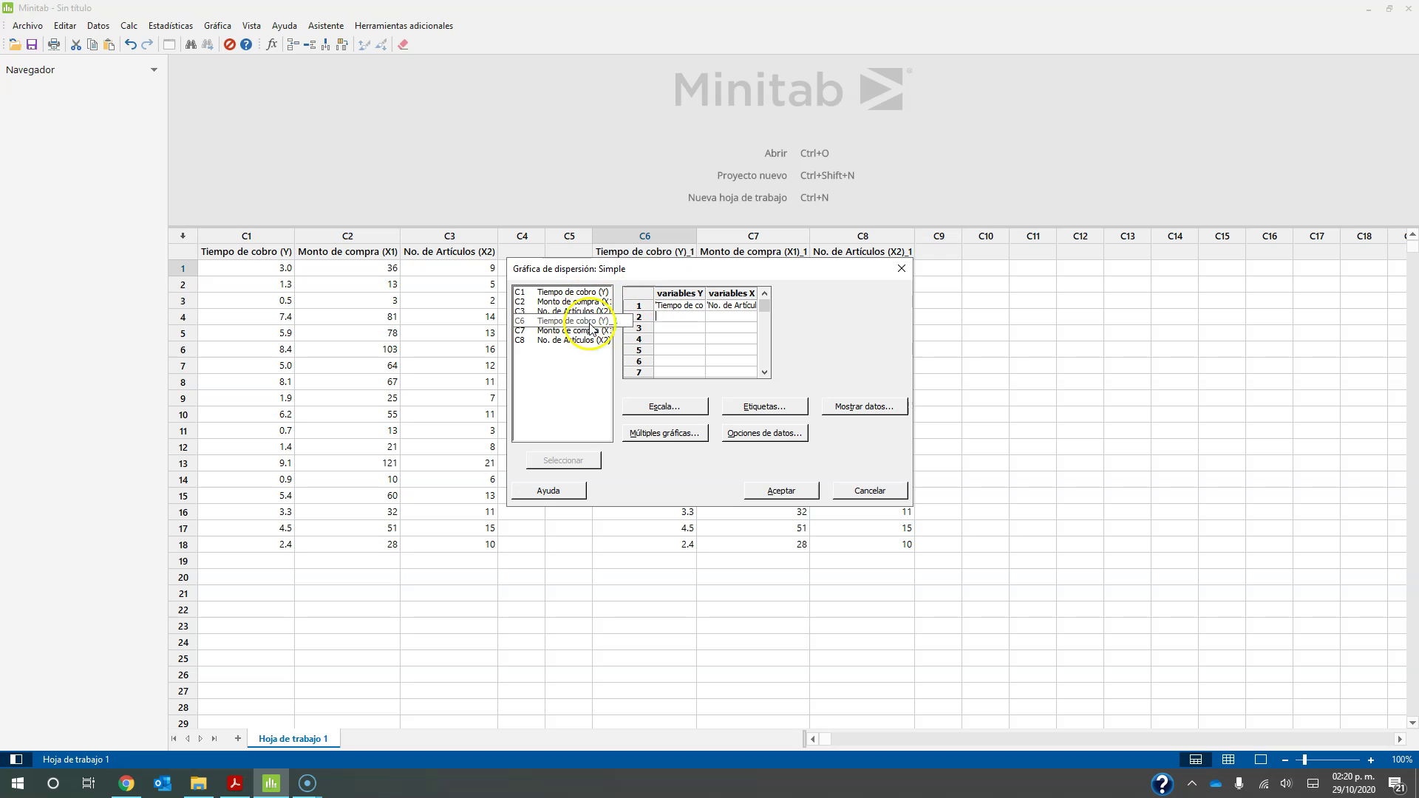
pyautogui.click(762, 496)
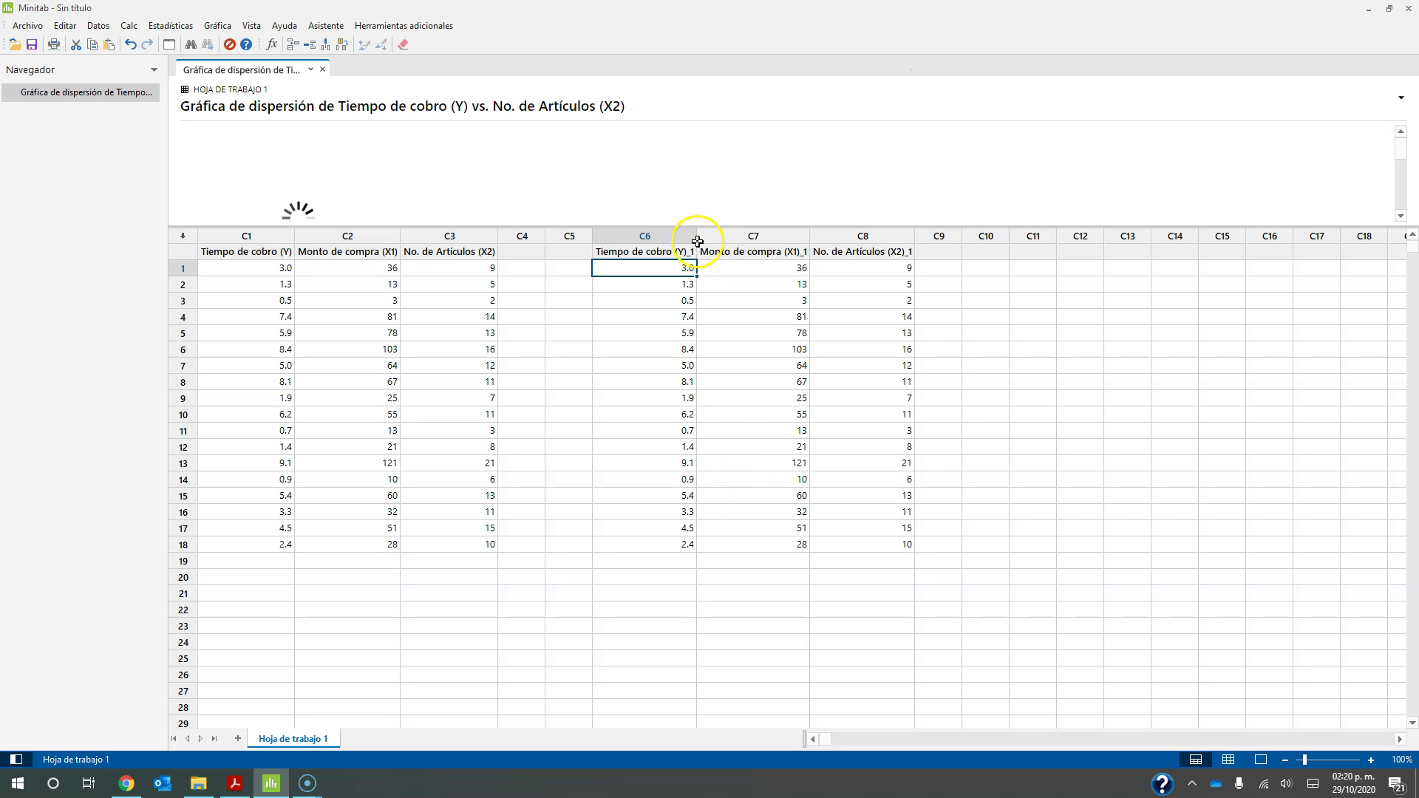
# Step: Enlarge the output area to fit the whole scatterplot and examine the trend of its points
pyautogui.moveTo(697, 226); pyautogui.dragTo(736, 456)
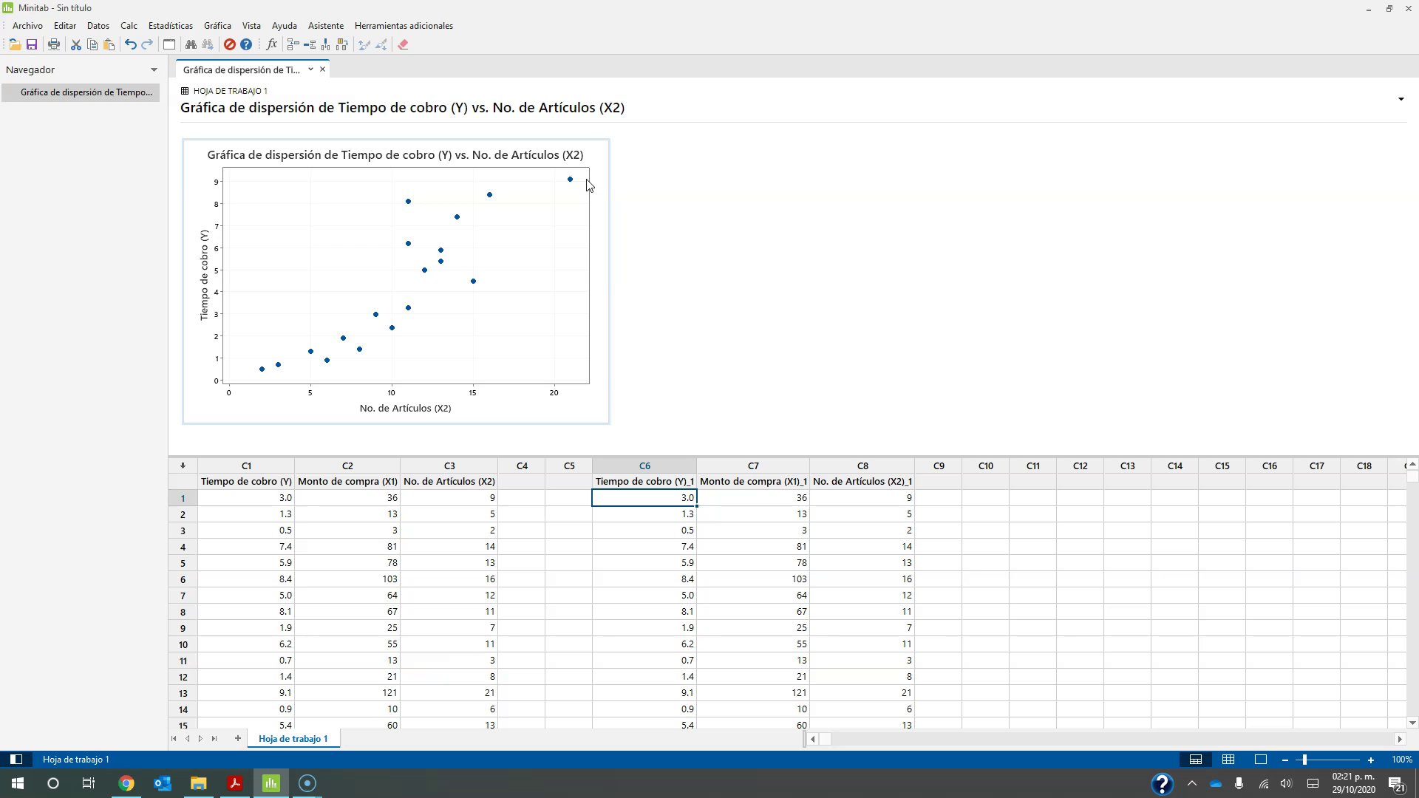
pyautogui.click(555, 188)
pyautogui.click(549, 186)
pyautogui.click(501, 196)
pyautogui.click(485, 218)
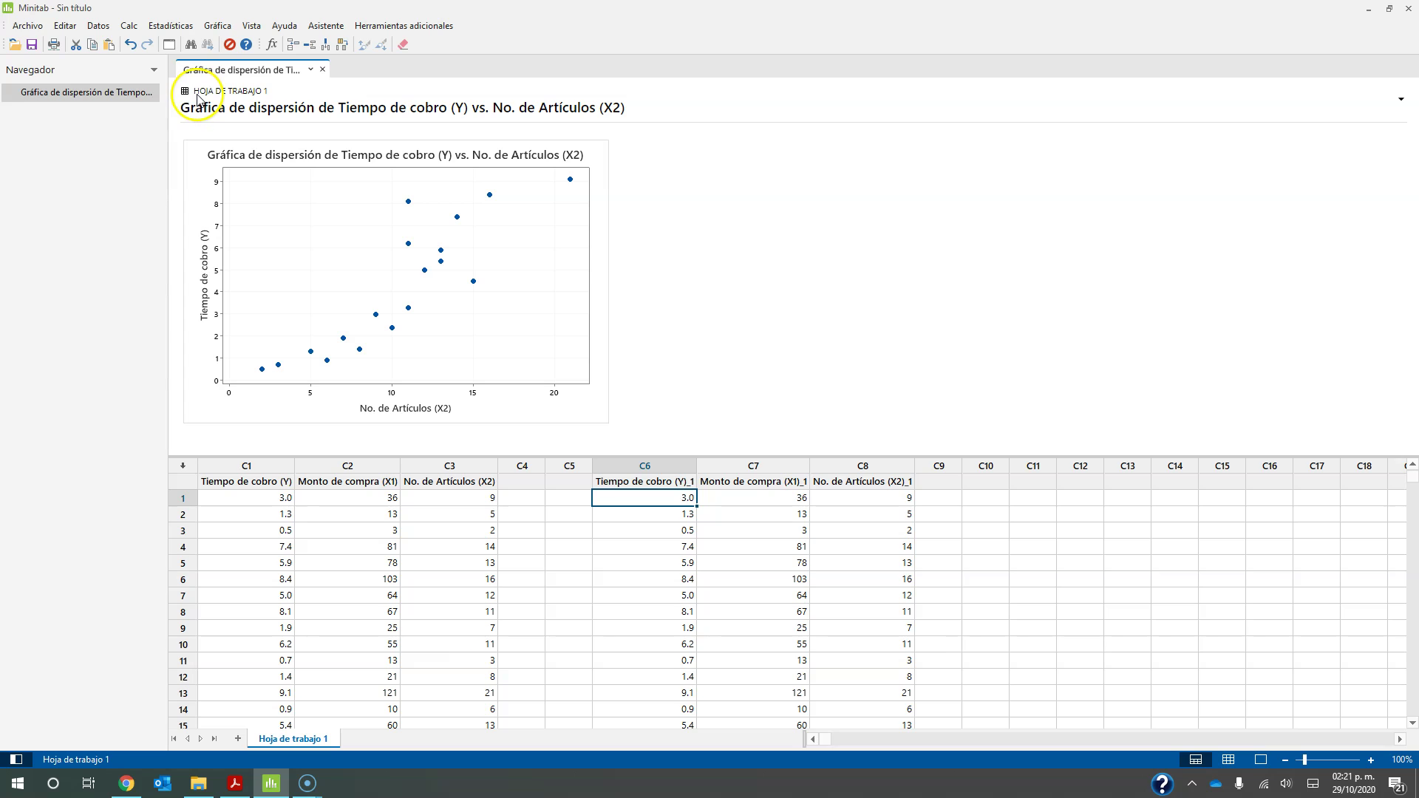
# Step: Start fitting a regression model with Tiempo de cobro (Y) from C1 as the response
pyautogui.click(172, 27)
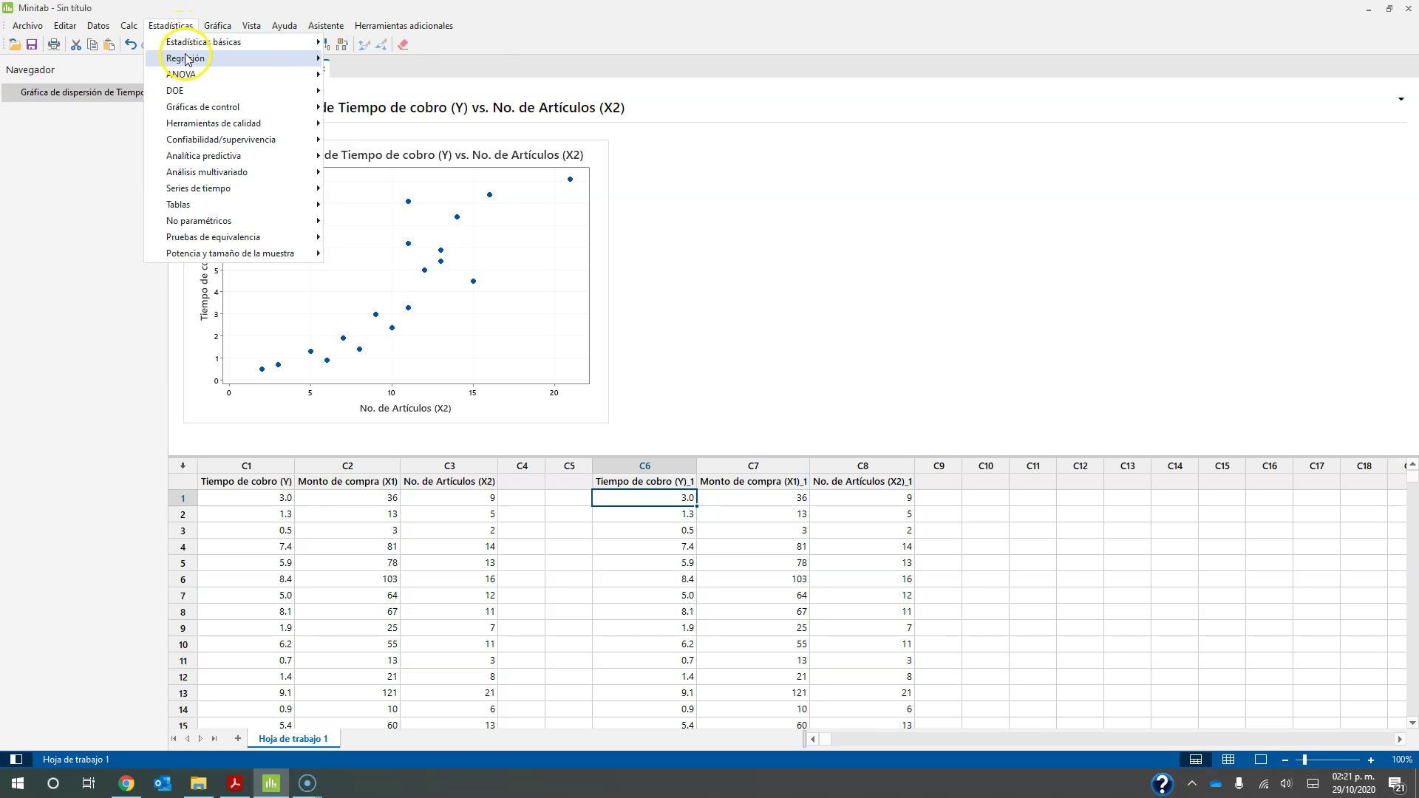
pyautogui.click(192, 59)
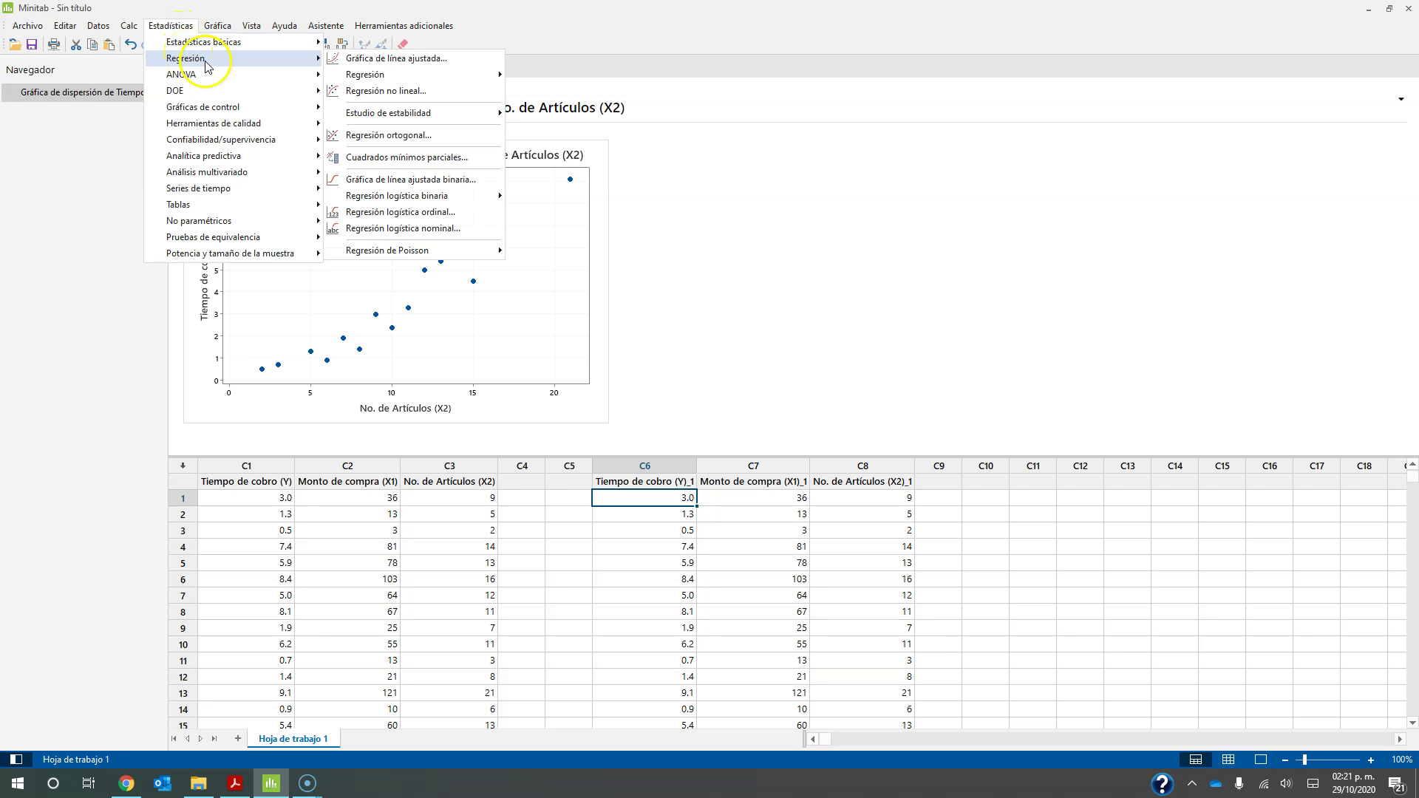
pyautogui.click(489, 73)
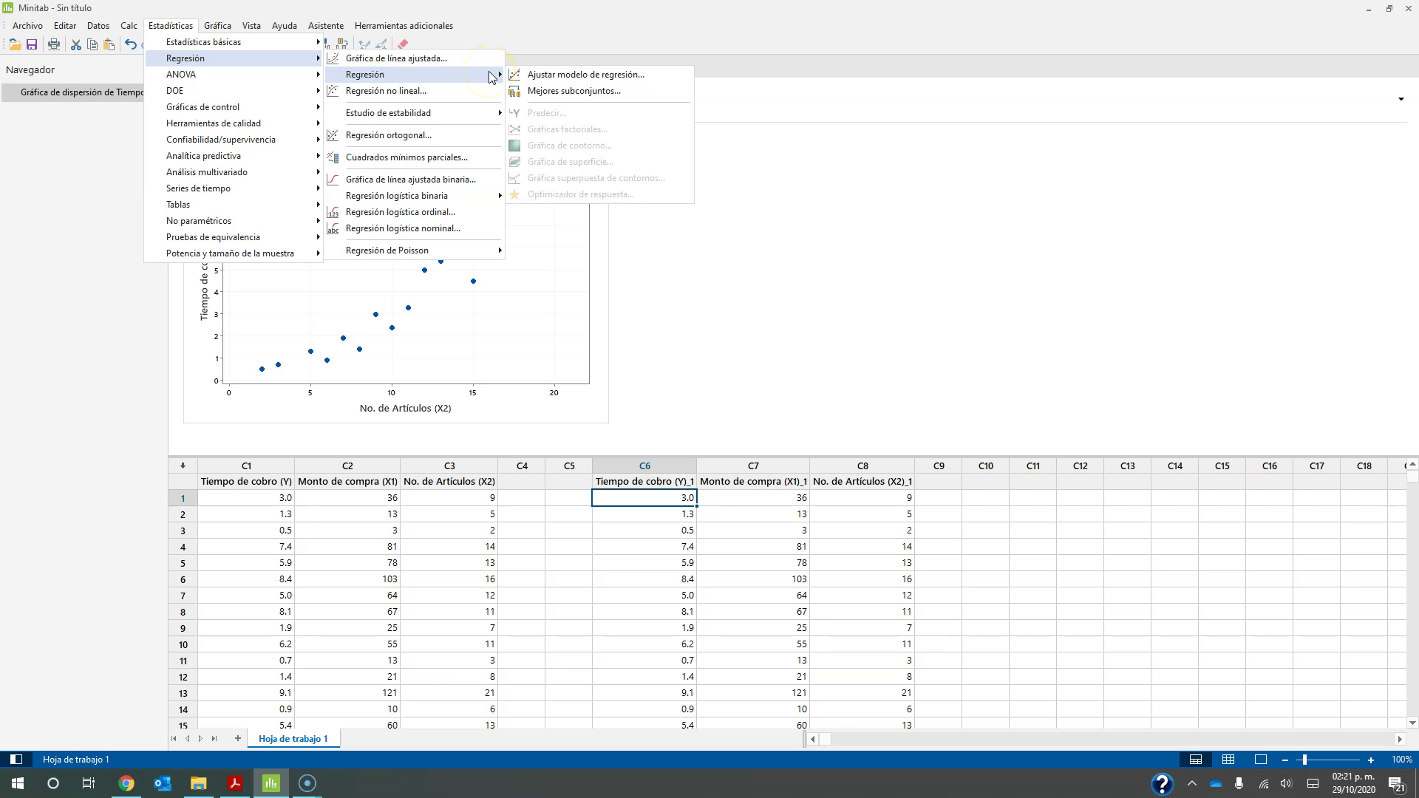
pyautogui.click(560, 75)
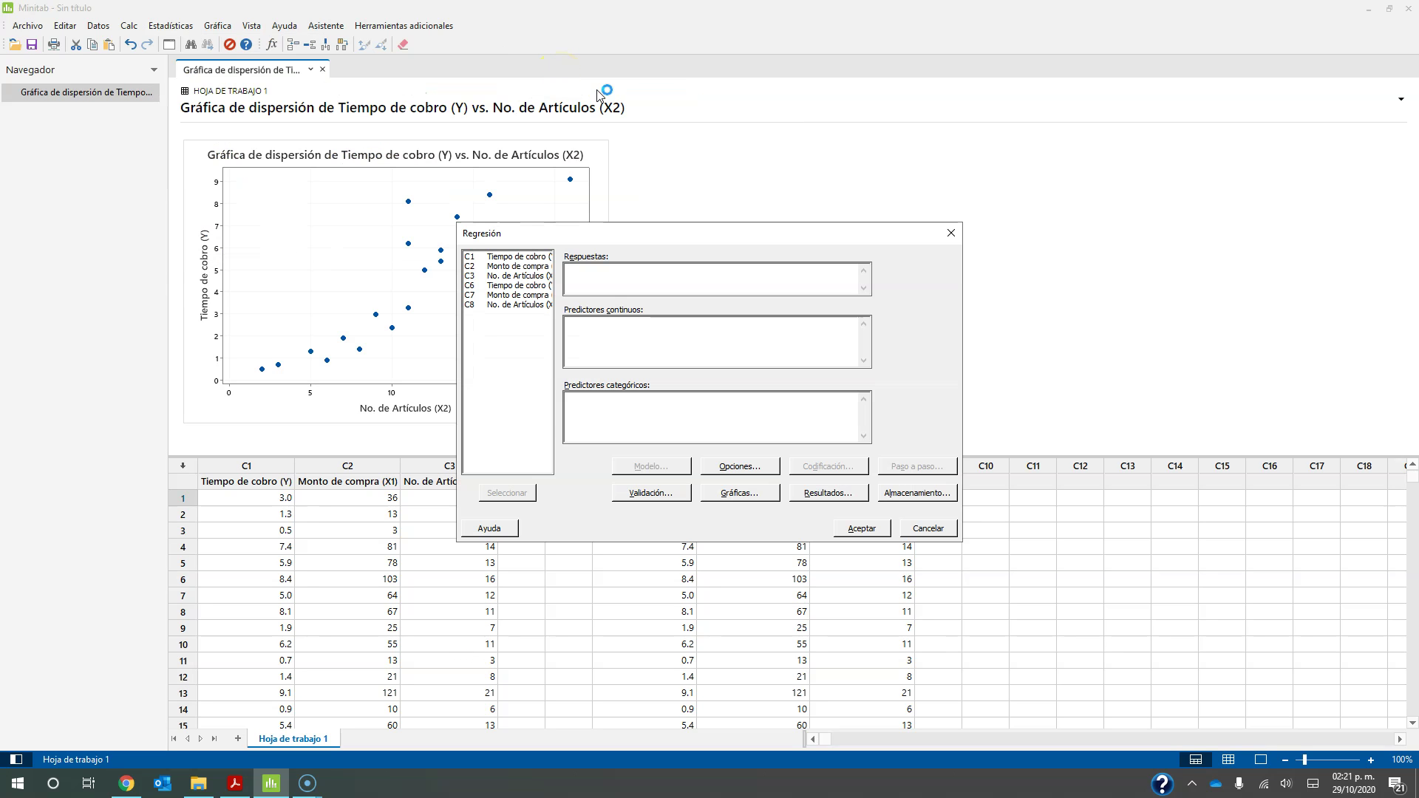
pyautogui.click(600, 278)
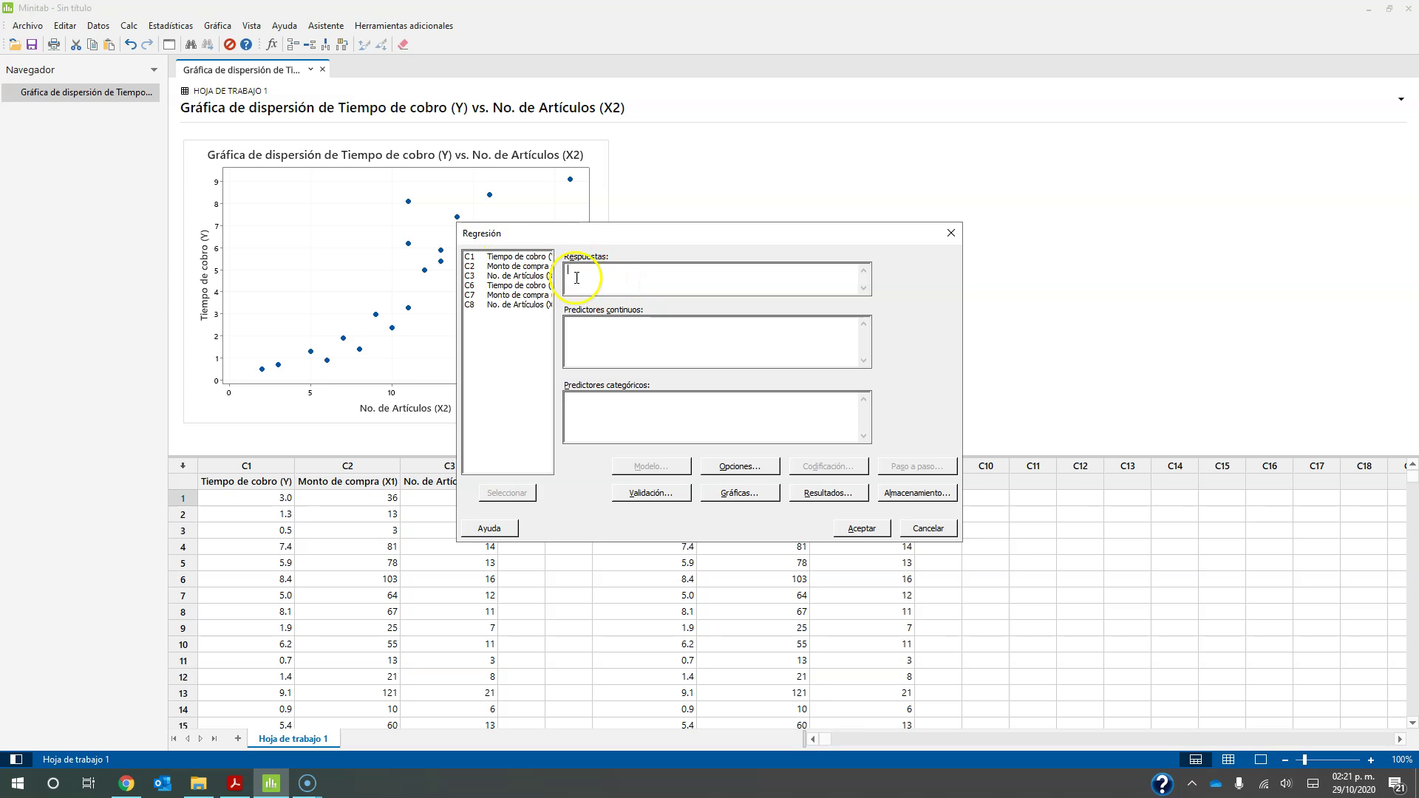
pyautogui.doubleClick(515, 259)
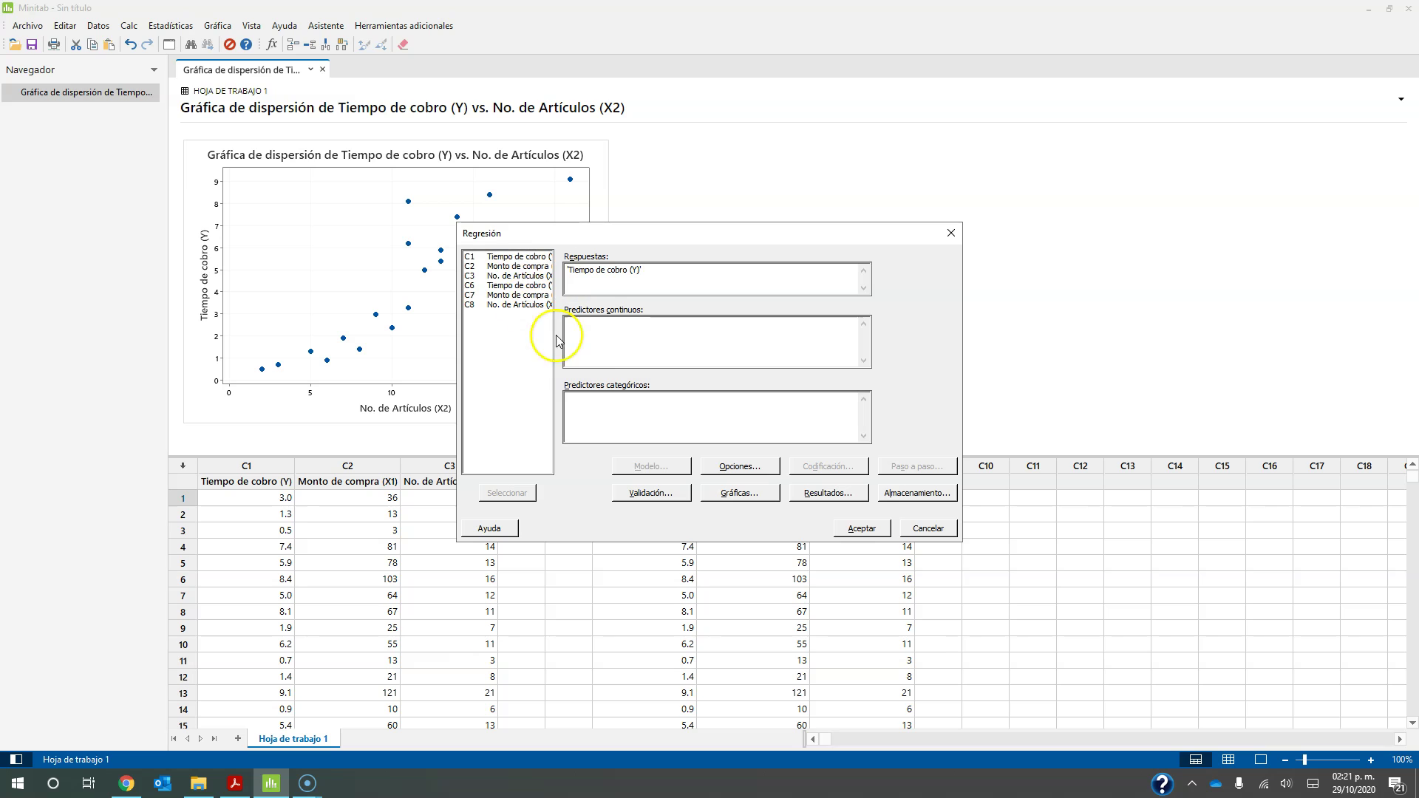
# Step: Set No. de Artículos (X2) as the continuous predictor, leave the categorical predictors empty, and run the regression
pyautogui.click(598, 356)
pyautogui.doubleClick(509, 278)
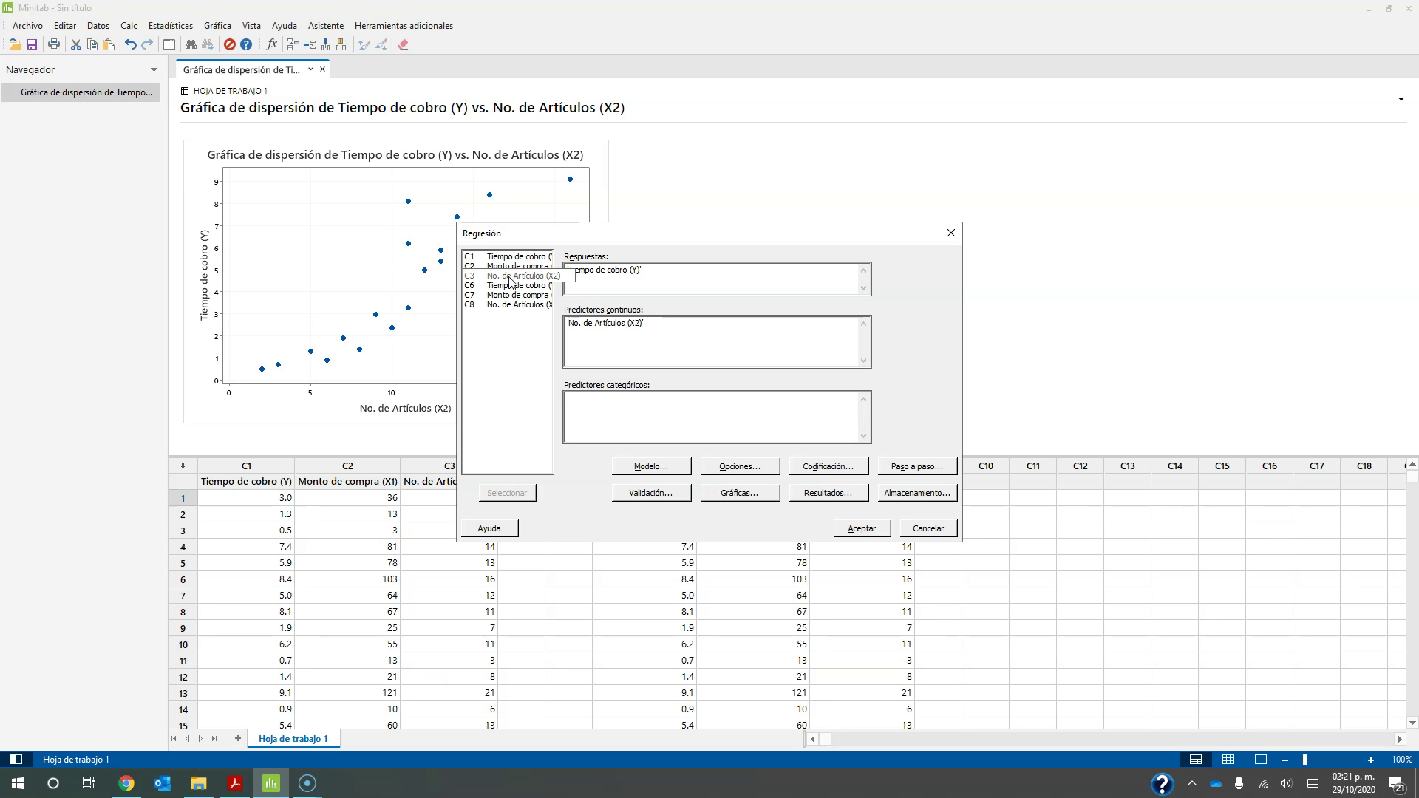
pyautogui.click(685, 321)
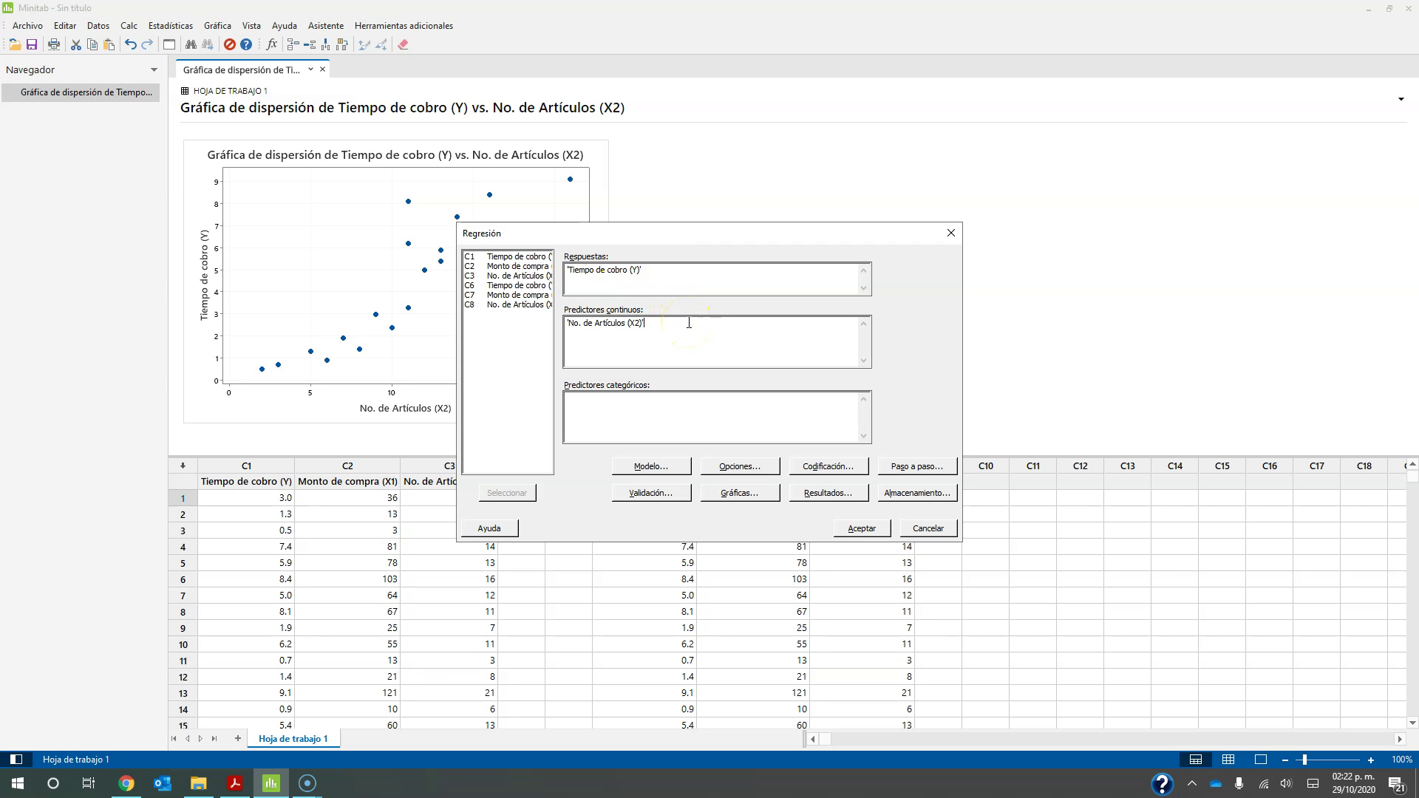
pyautogui.click(660, 398)
pyautogui.click(717, 412)
pyautogui.click(873, 529)
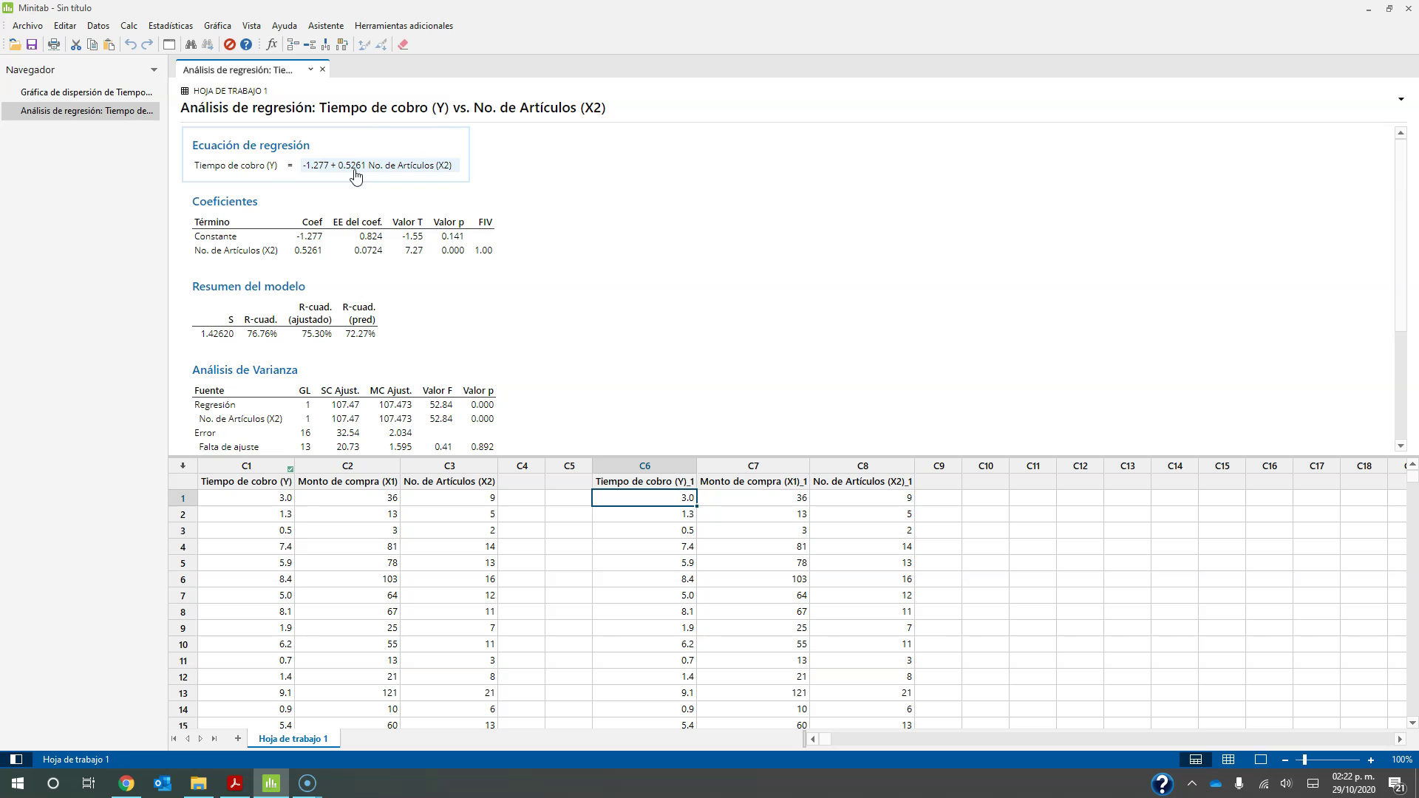
# Step: Switch to the 2o Examen Parcial quiz in Chrome and compare its regression equation options with the equation fitted in Minitab
pyautogui.hotkey('alt', 'Tab')
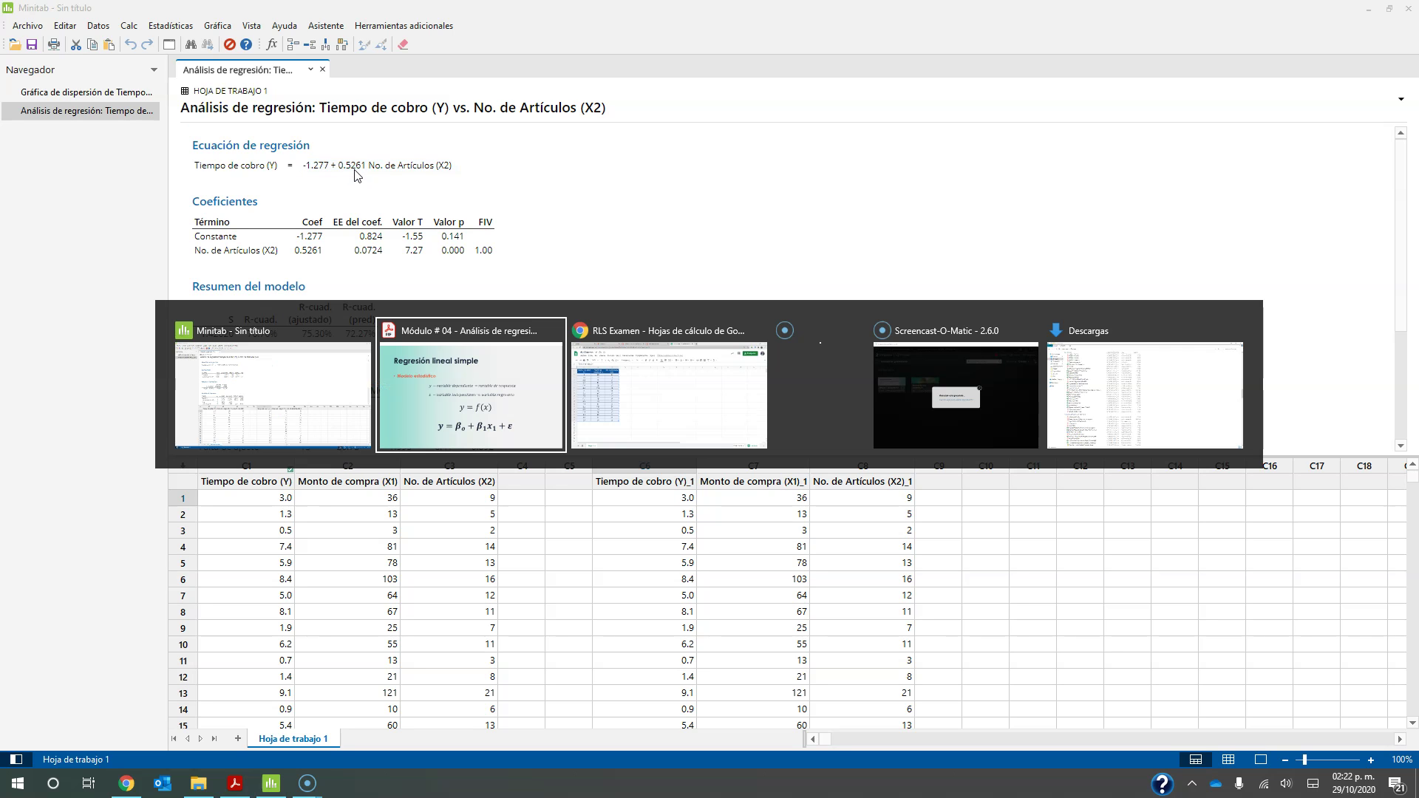
pyautogui.press('Tab')
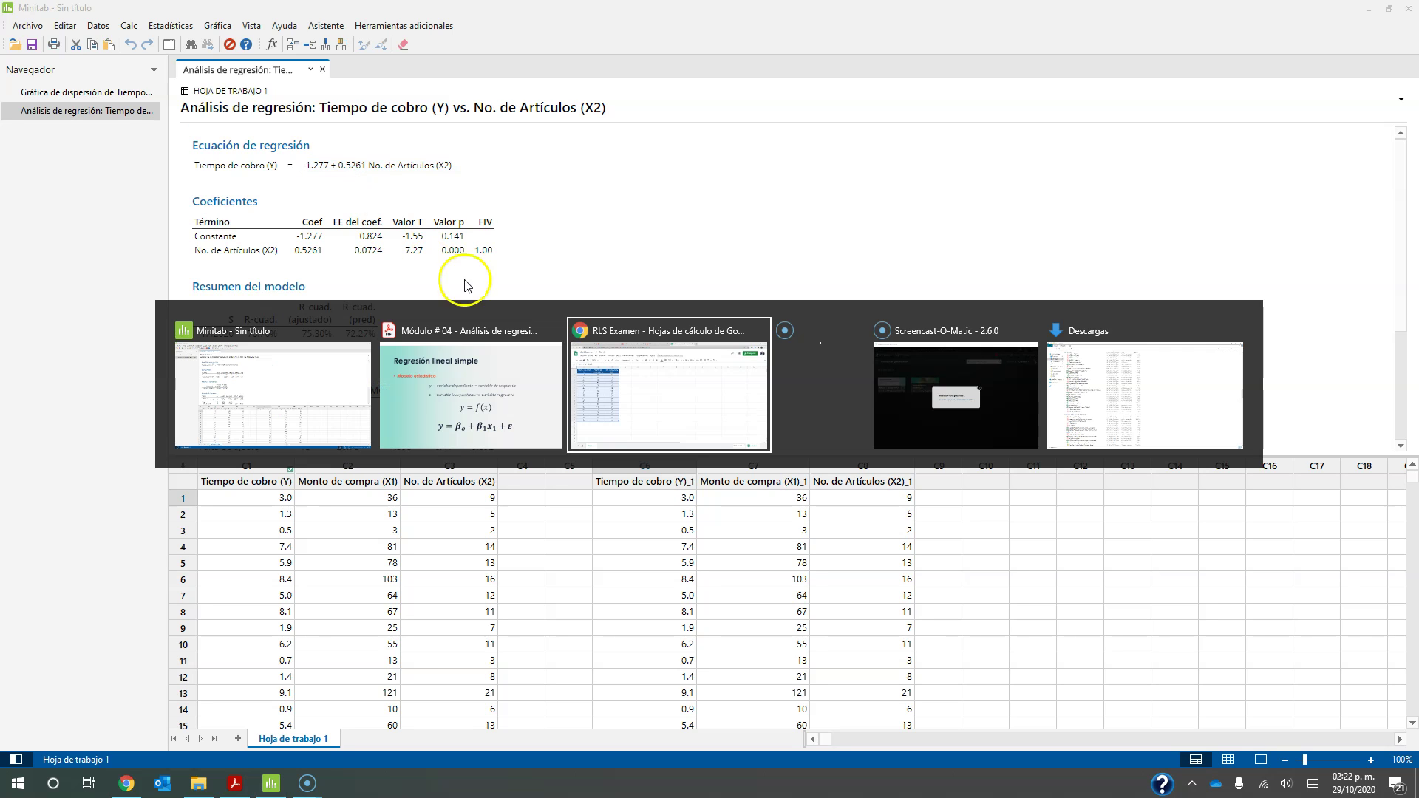
pyautogui.click(637, 387)
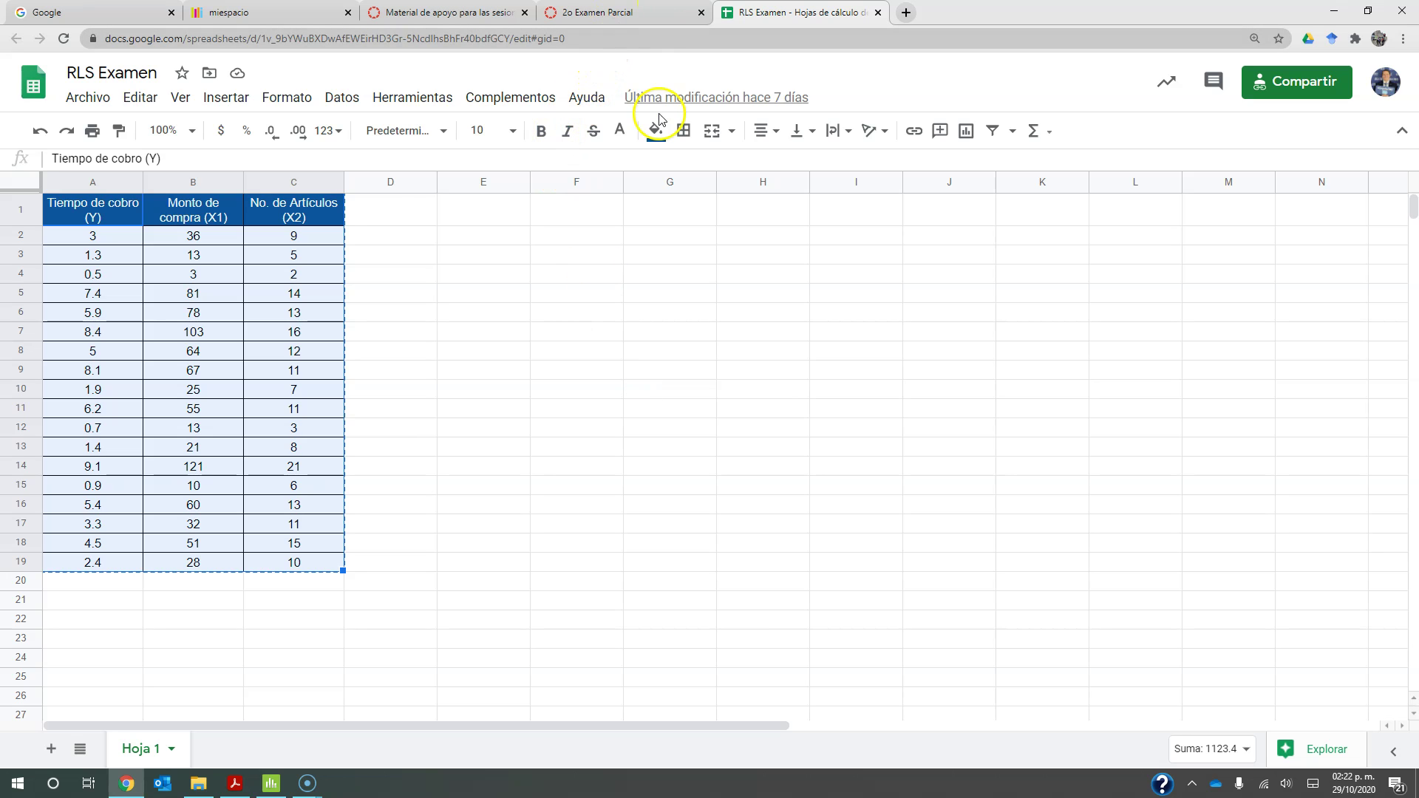
pyautogui.click(648, 14)
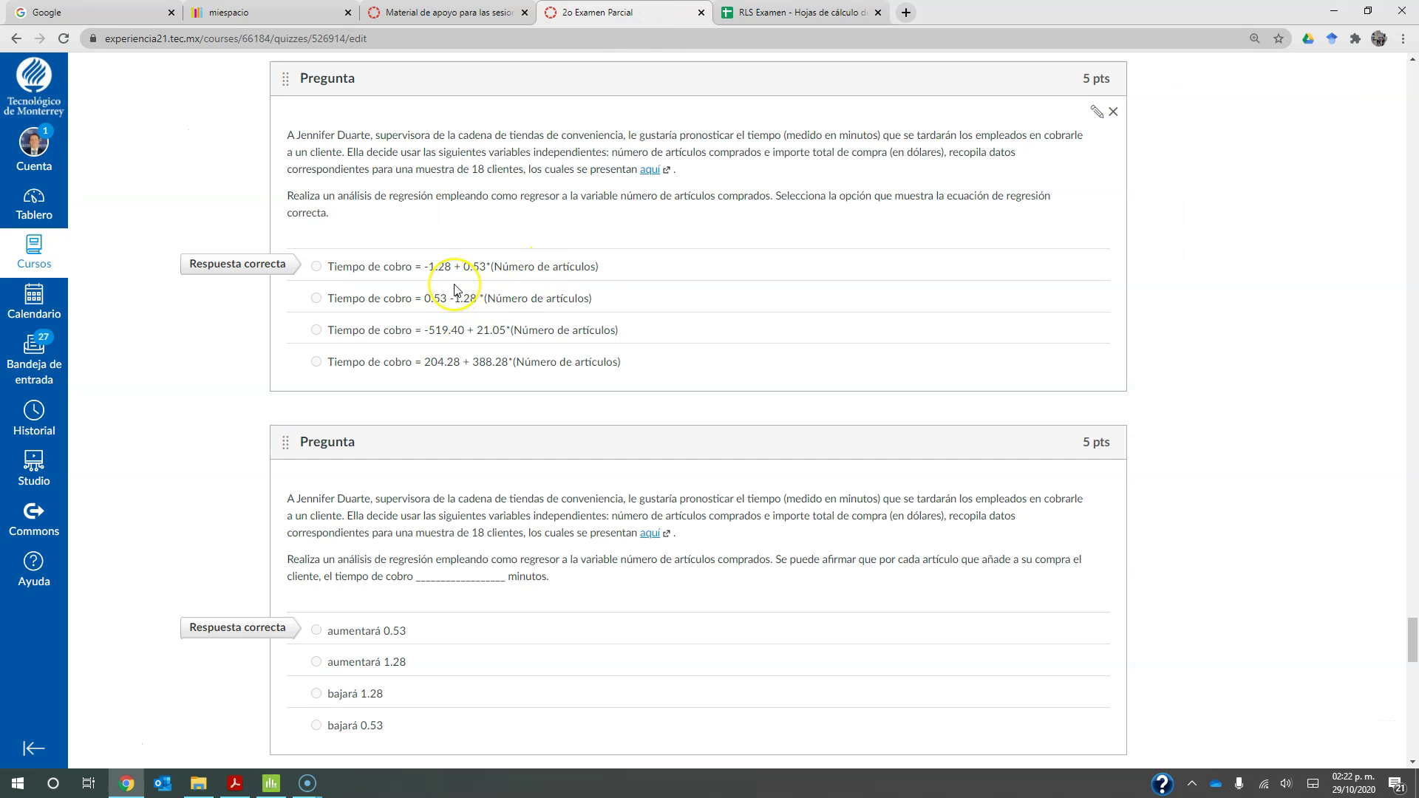
pyautogui.hotkey('alt', 'Tab')
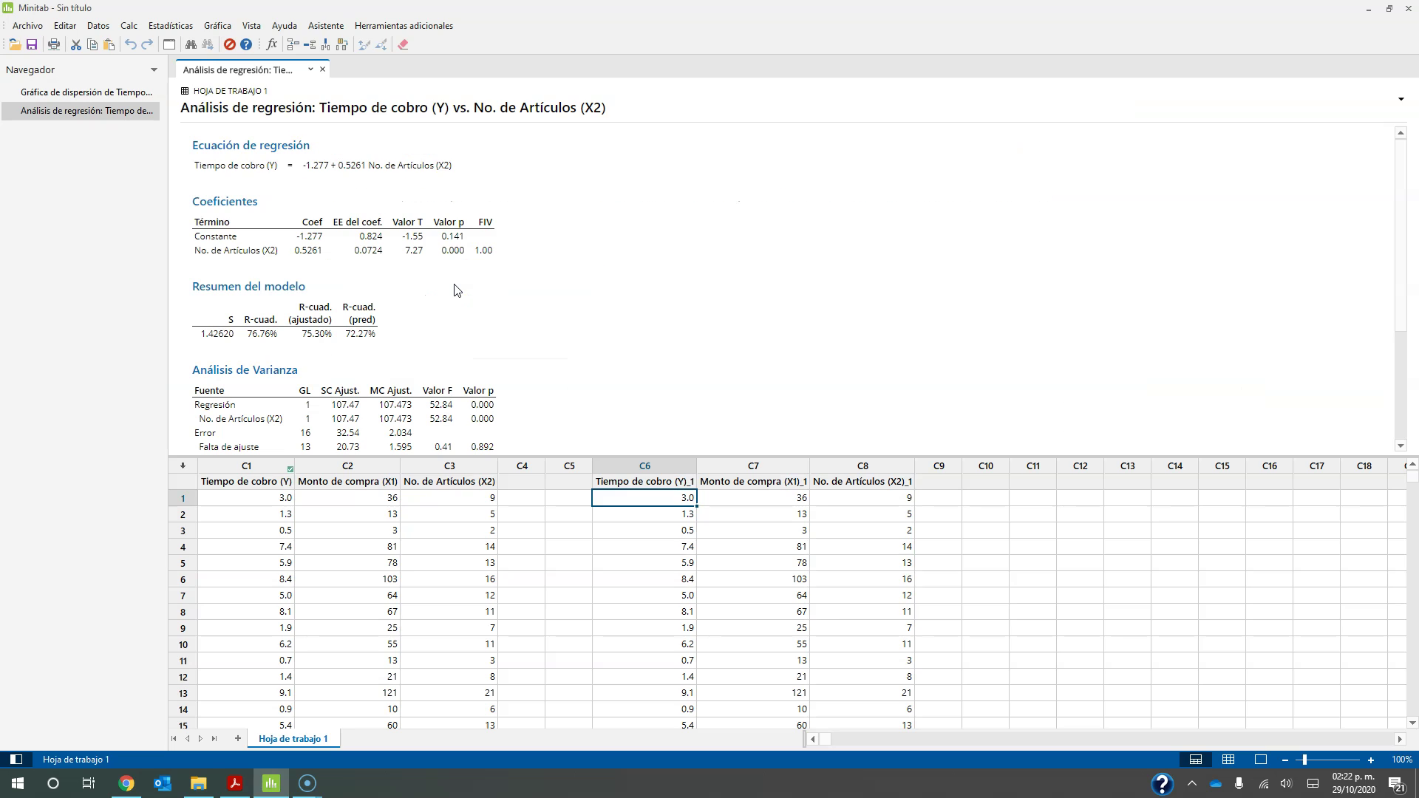
pyautogui.hotkey('alt', 'Tab')
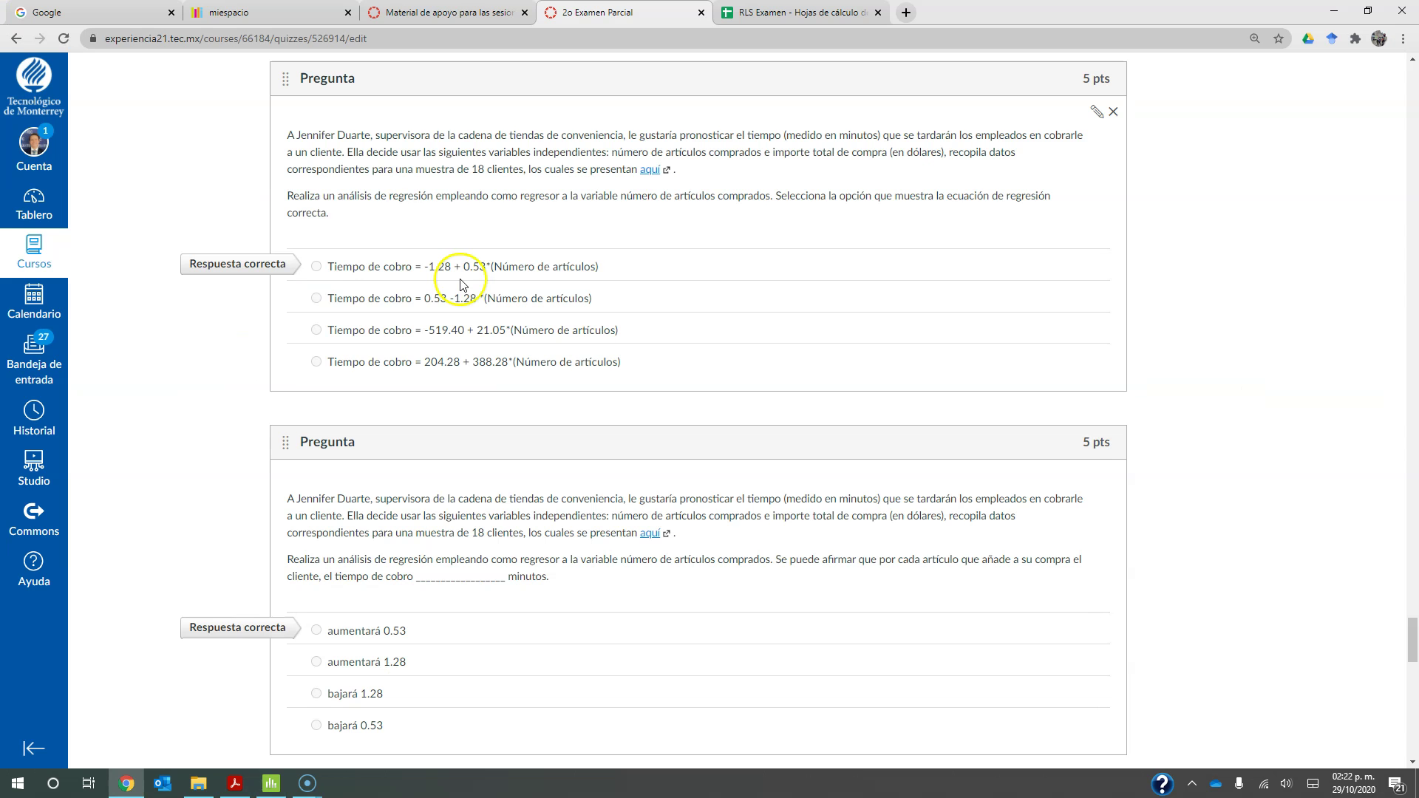
# Step: Return to Minitab and set the Coef column of the Coeficientes table to 2 decimal places
pyautogui.hotkey('alt', 'Tab')
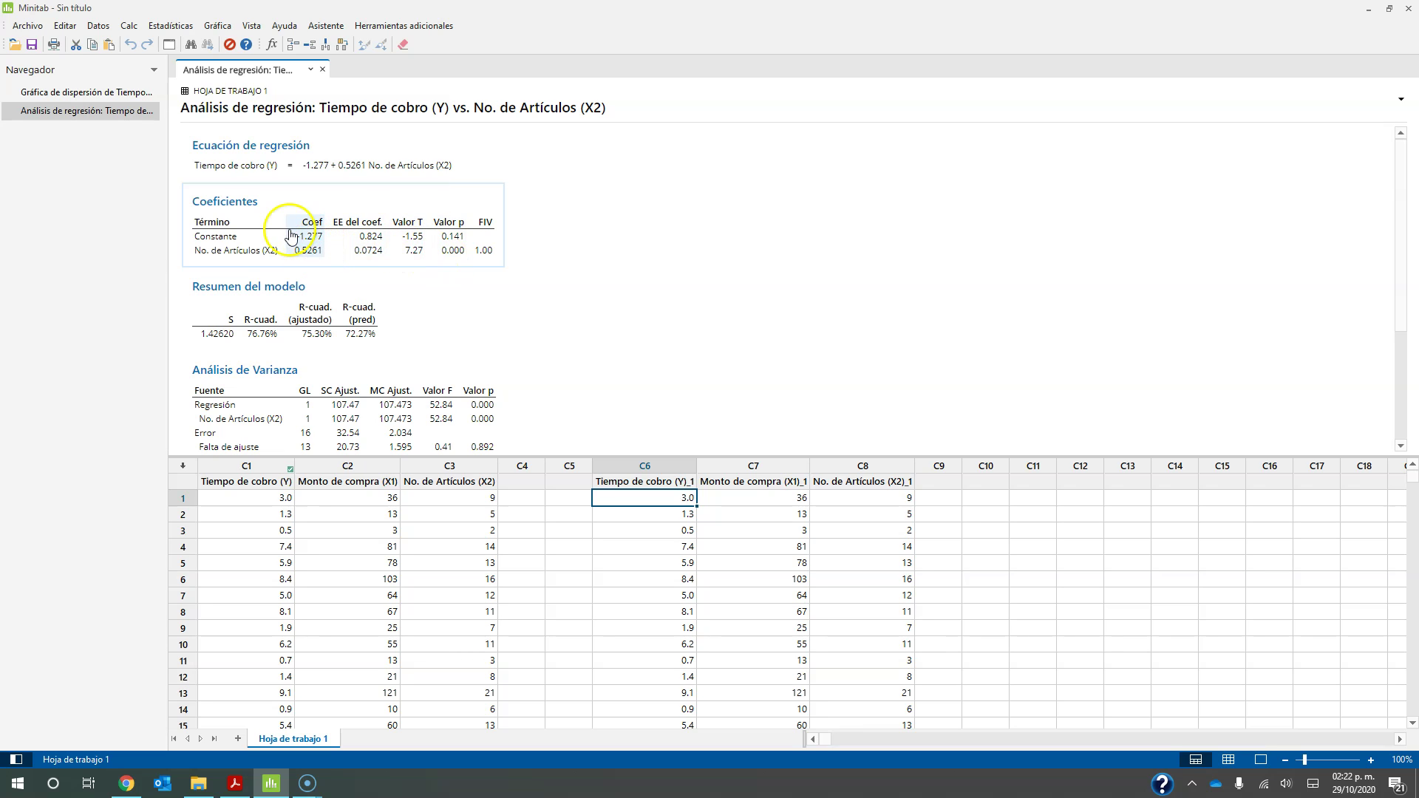
pyautogui.click(235, 242)
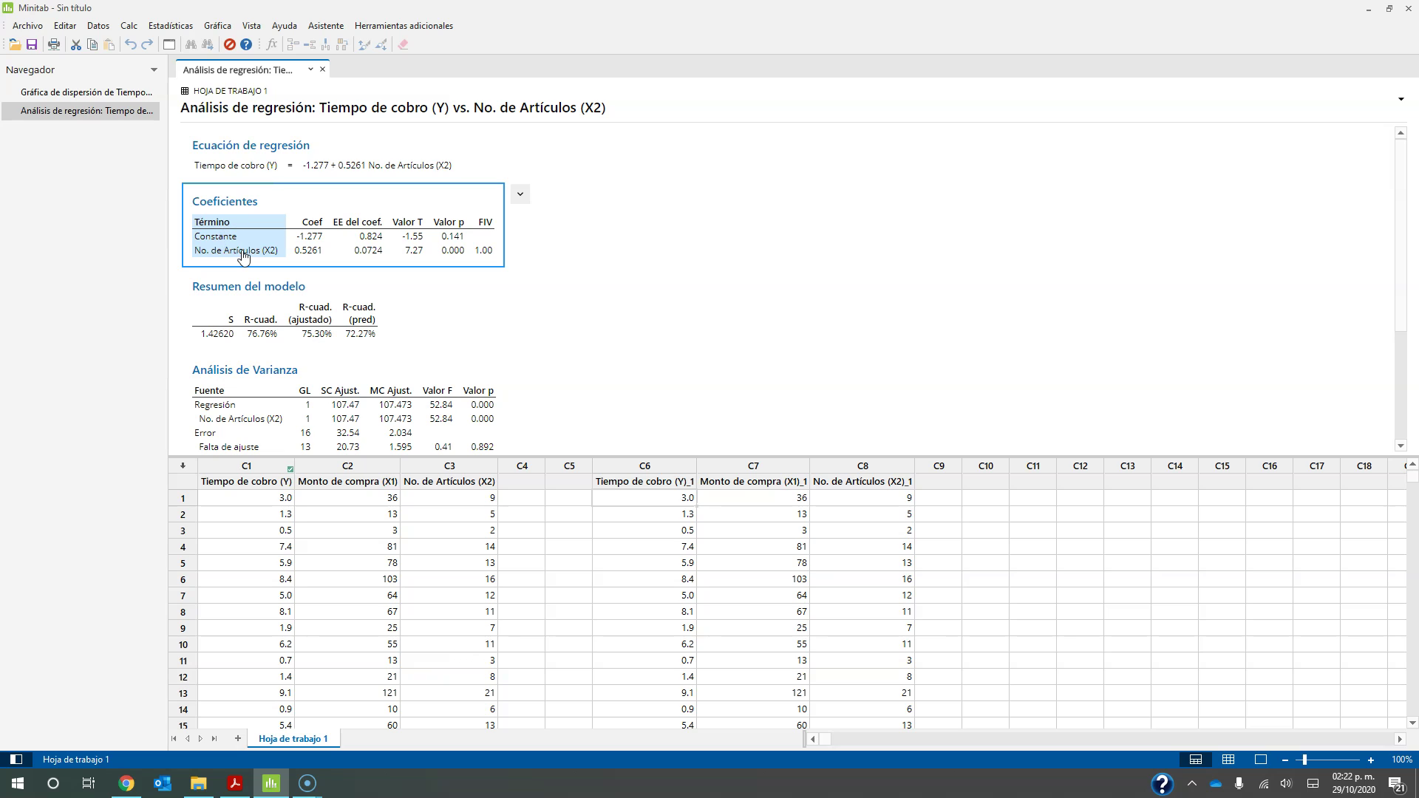
pyautogui.click(317, 241)
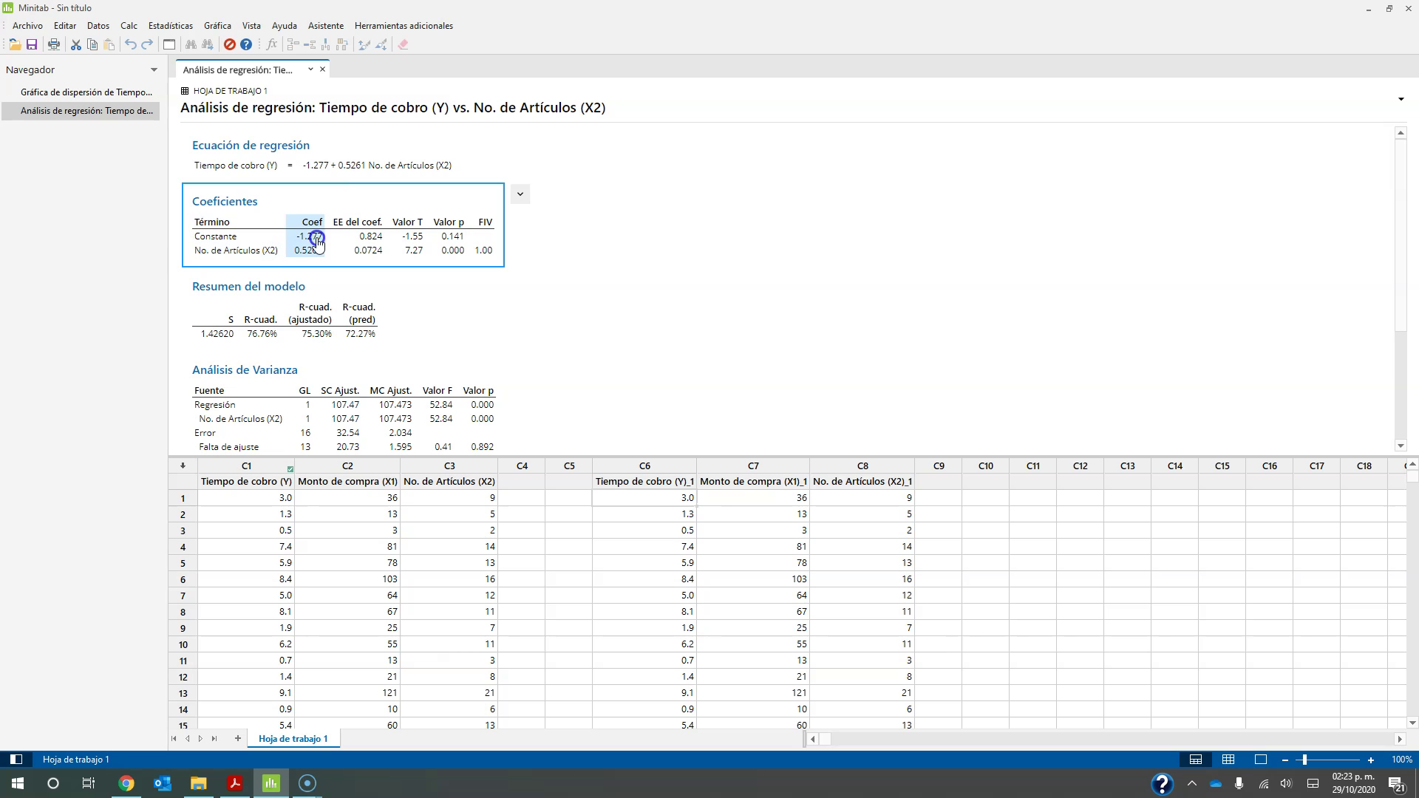
pyautogui.rightClick(317, 241)
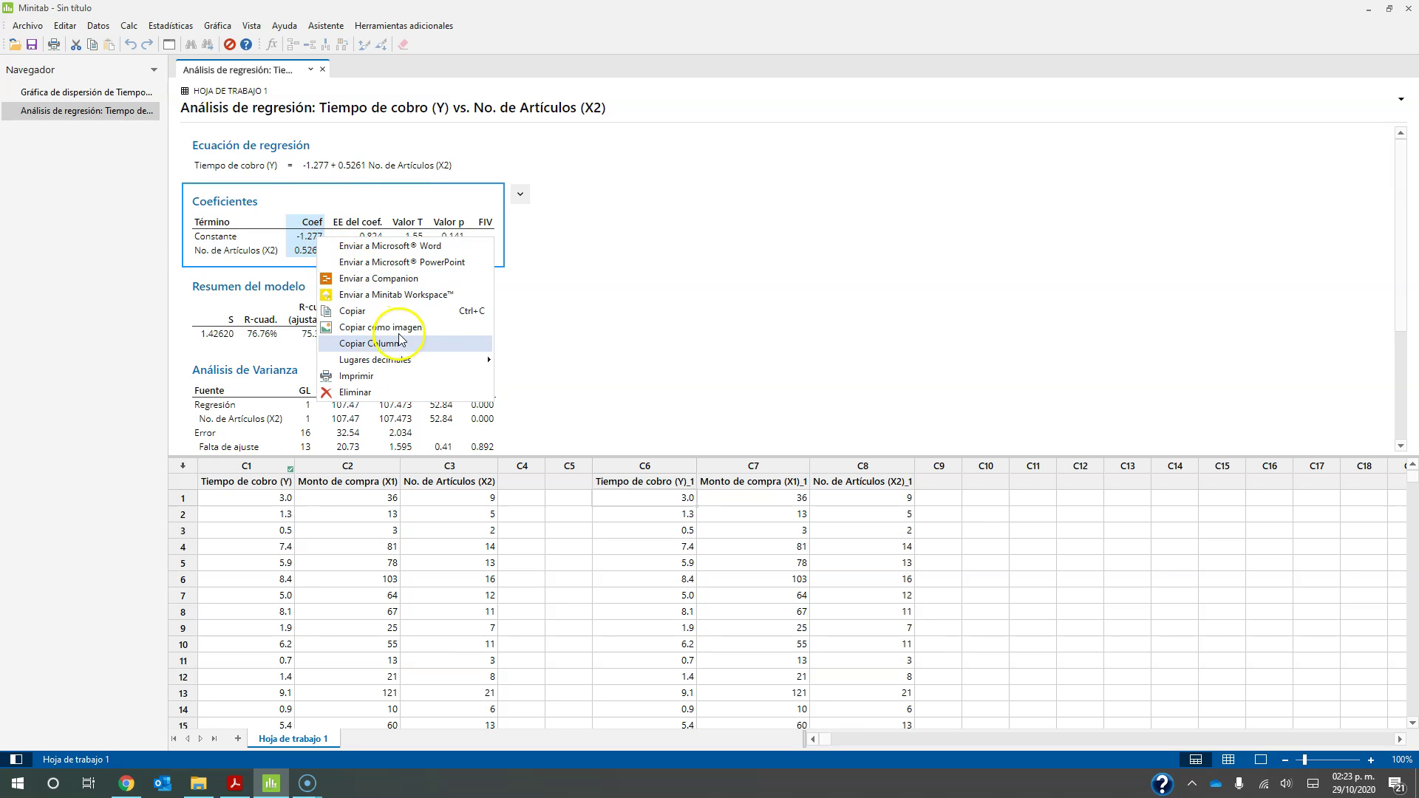
pyautogui.click(408, 360)
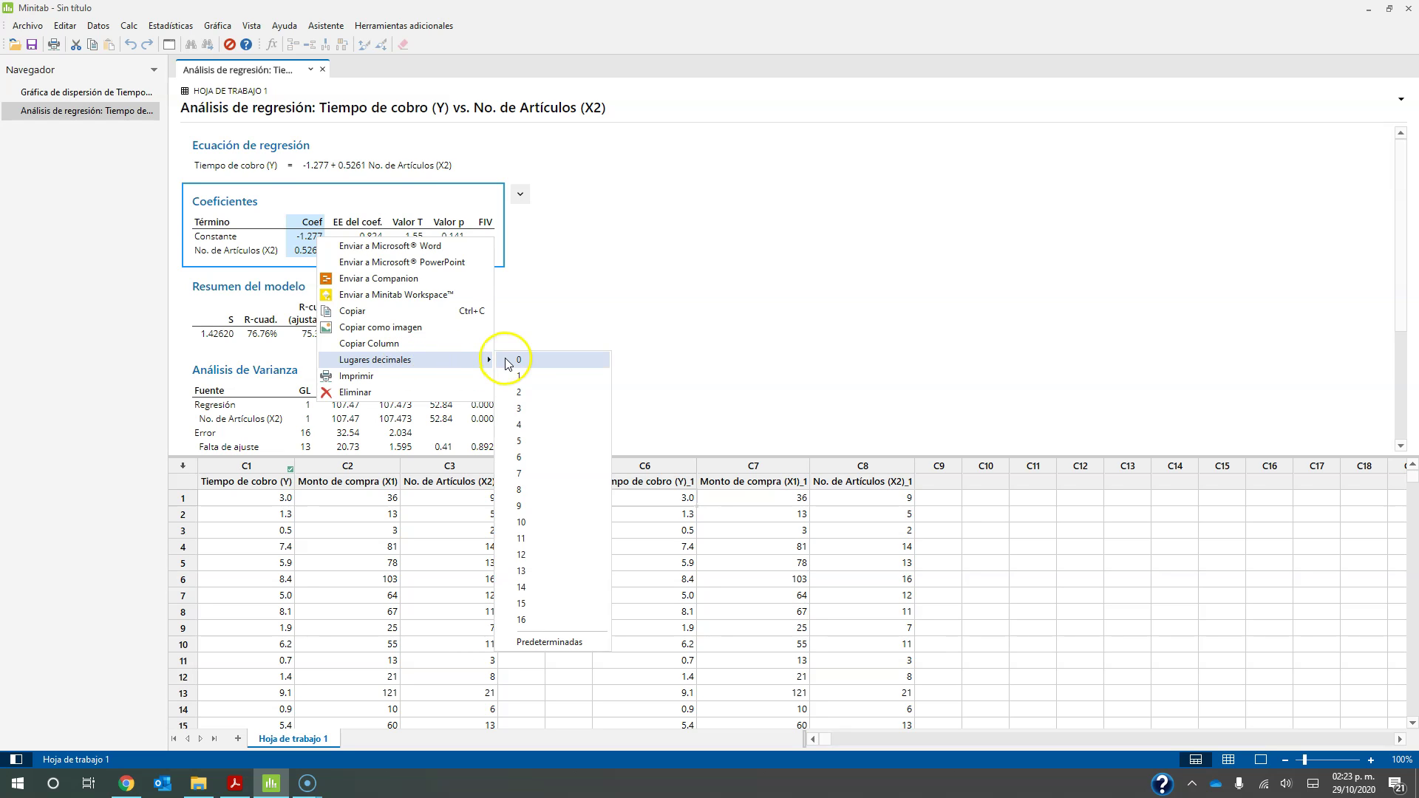
pyautogui.click(517, 392)
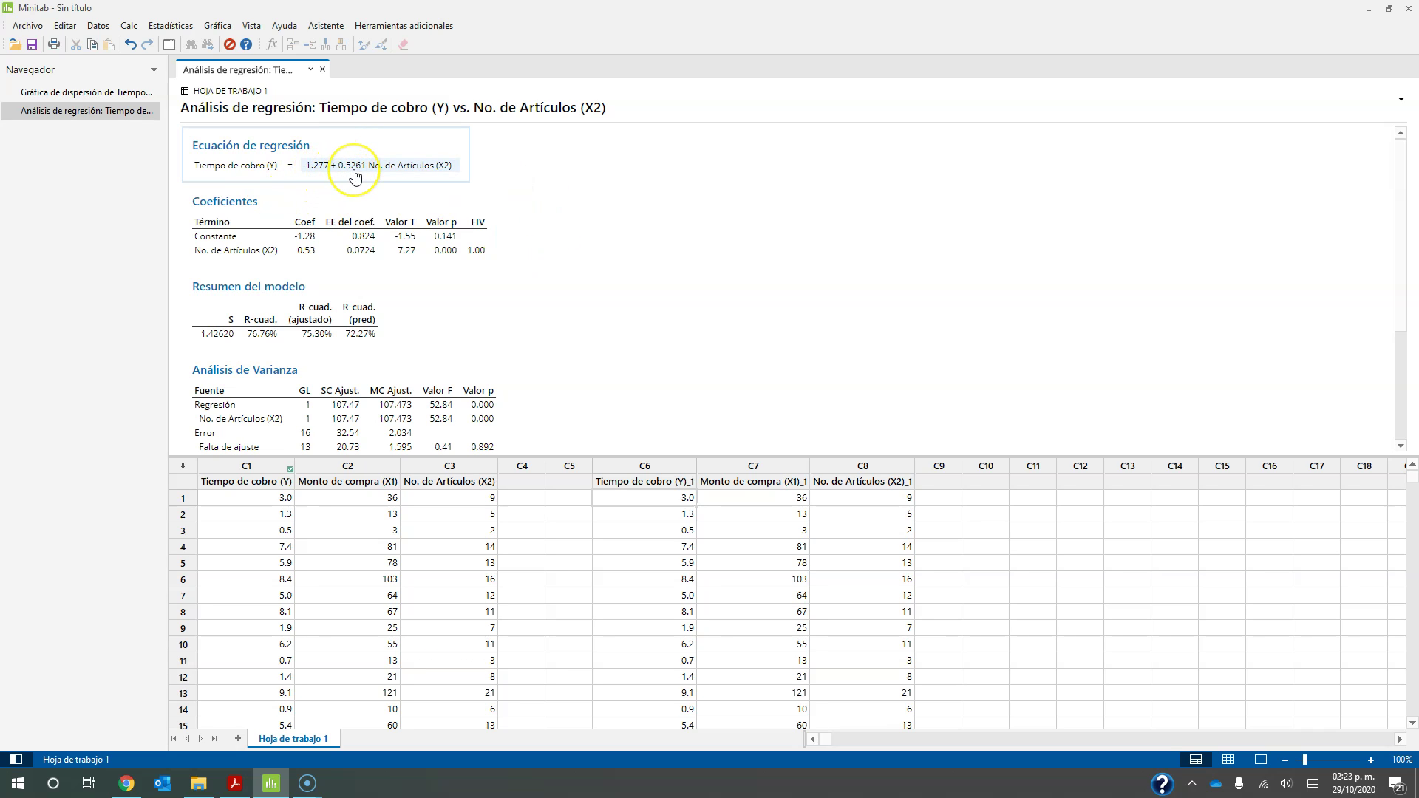
# Step: Examine the intercept and the slope of No. de Artículos (X2) in the regression equation
pyautogui.click(369, 176)
pyautogui.click(360, 157)
pyautogui.click(360, 174)
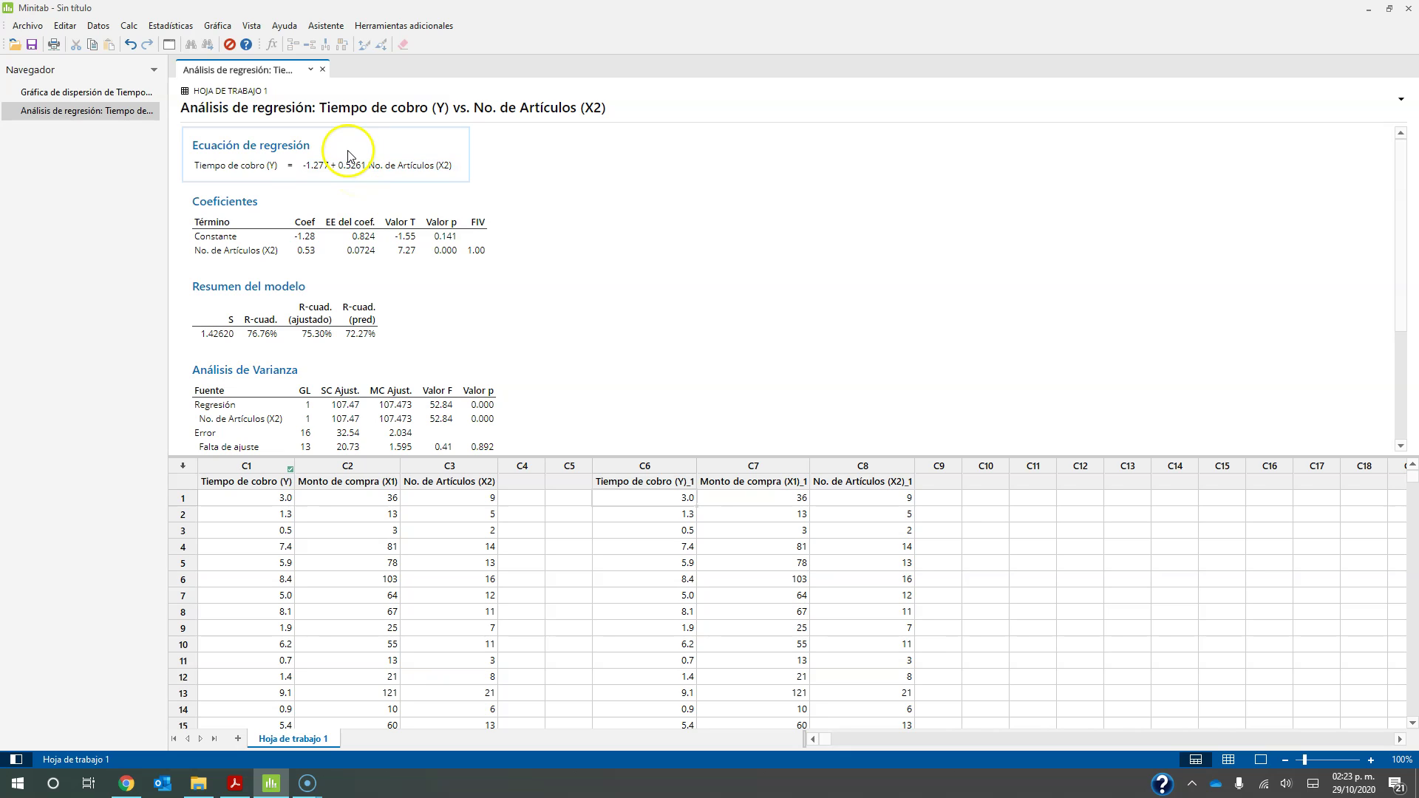
pyautogui.click(372, 169)
pyautogui.click(359, 174)
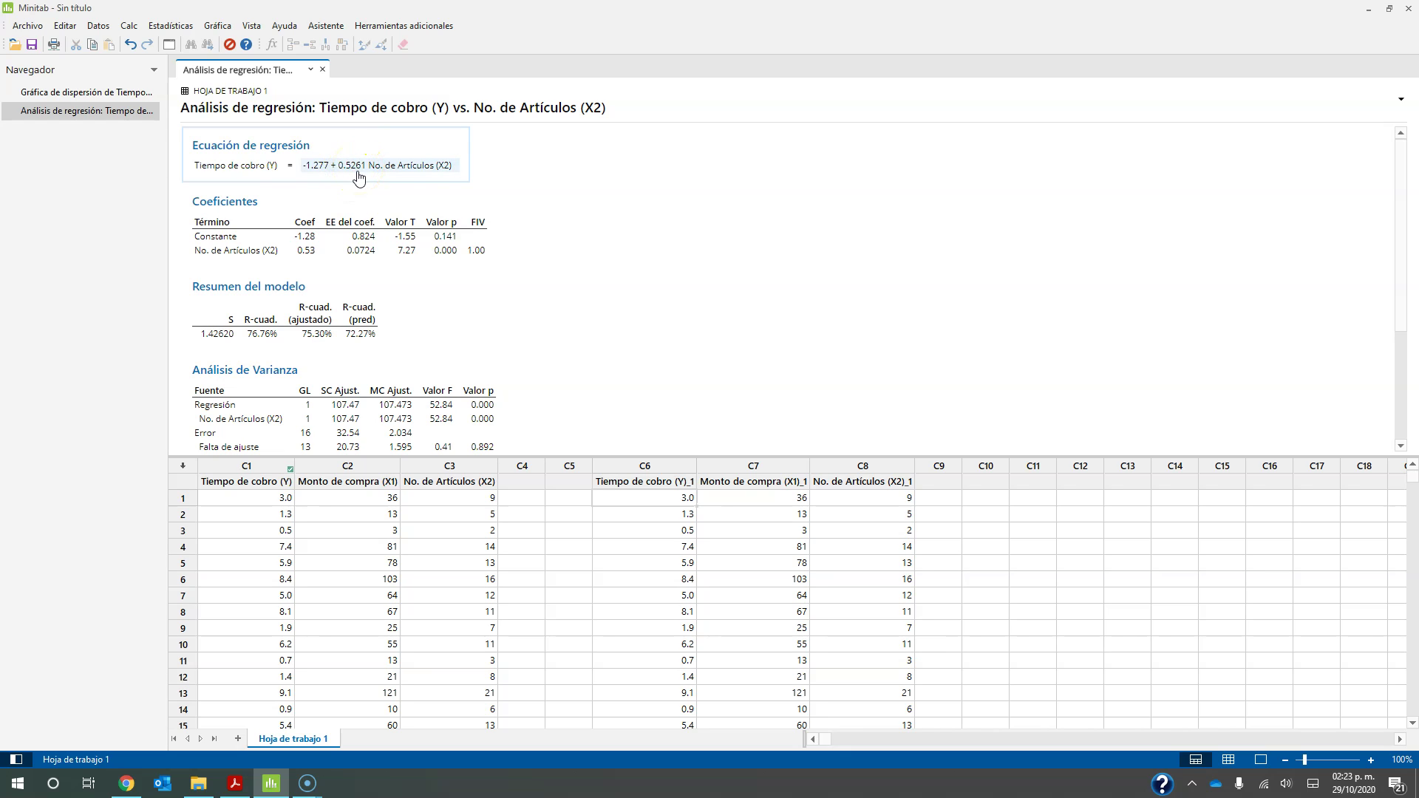
pyautogui.click(320, 175)
# Step: Examine the coefficients, T-values and p-values of the constant and No. de Artículos (X2) in the Coeficientes table
pyautogui.click(399, 253)
pyautogui.click(504, 251)
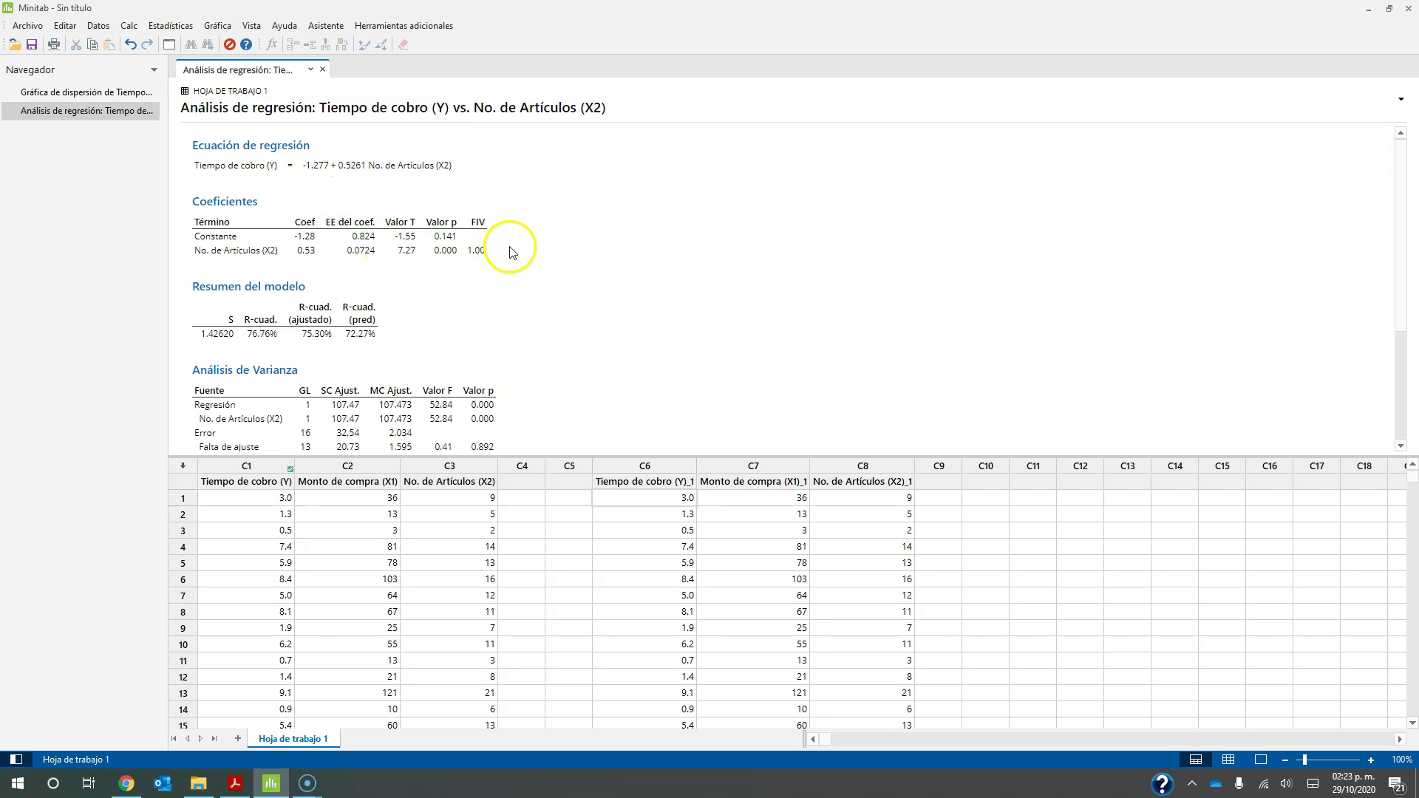
pyautogui.click(423, 263)
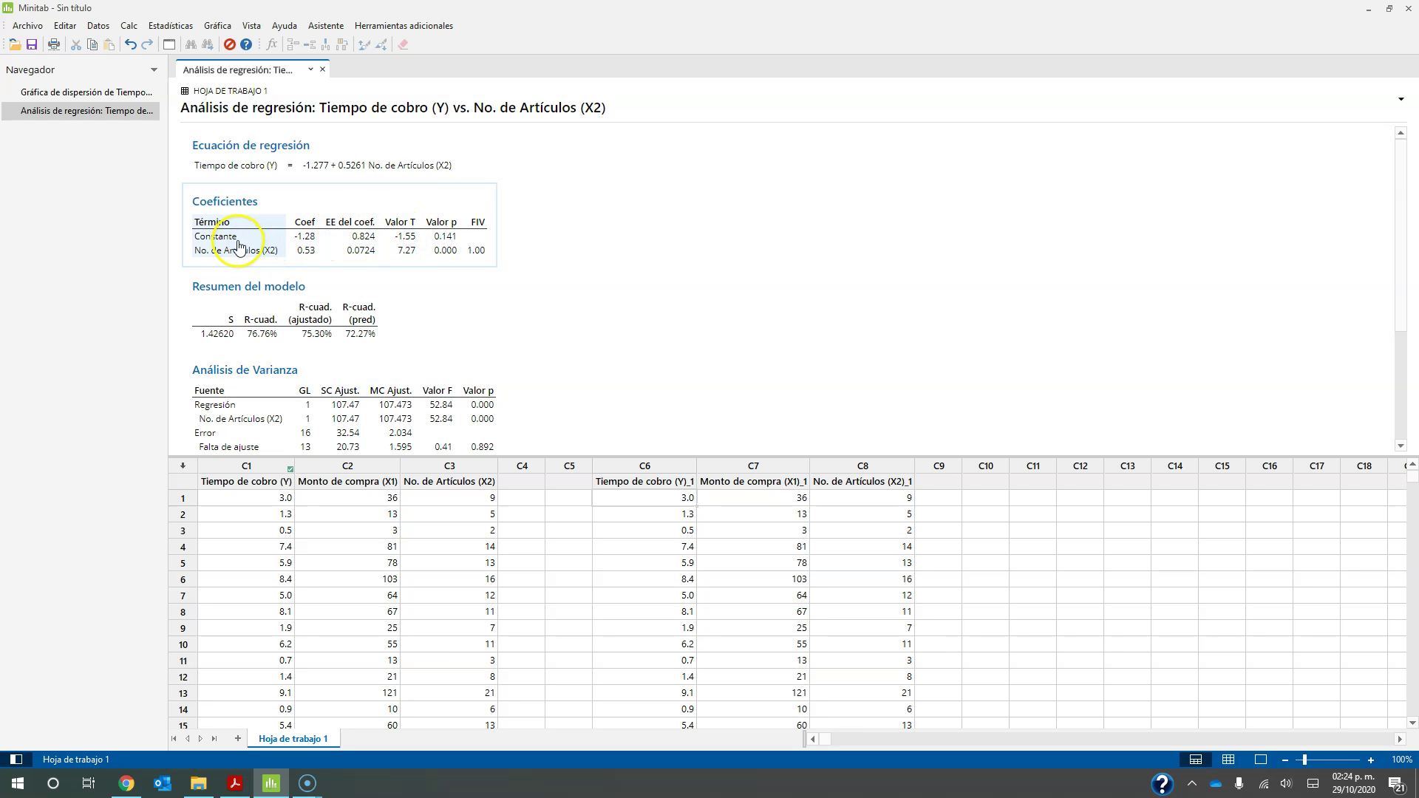
pyautogui.click(405, 236)
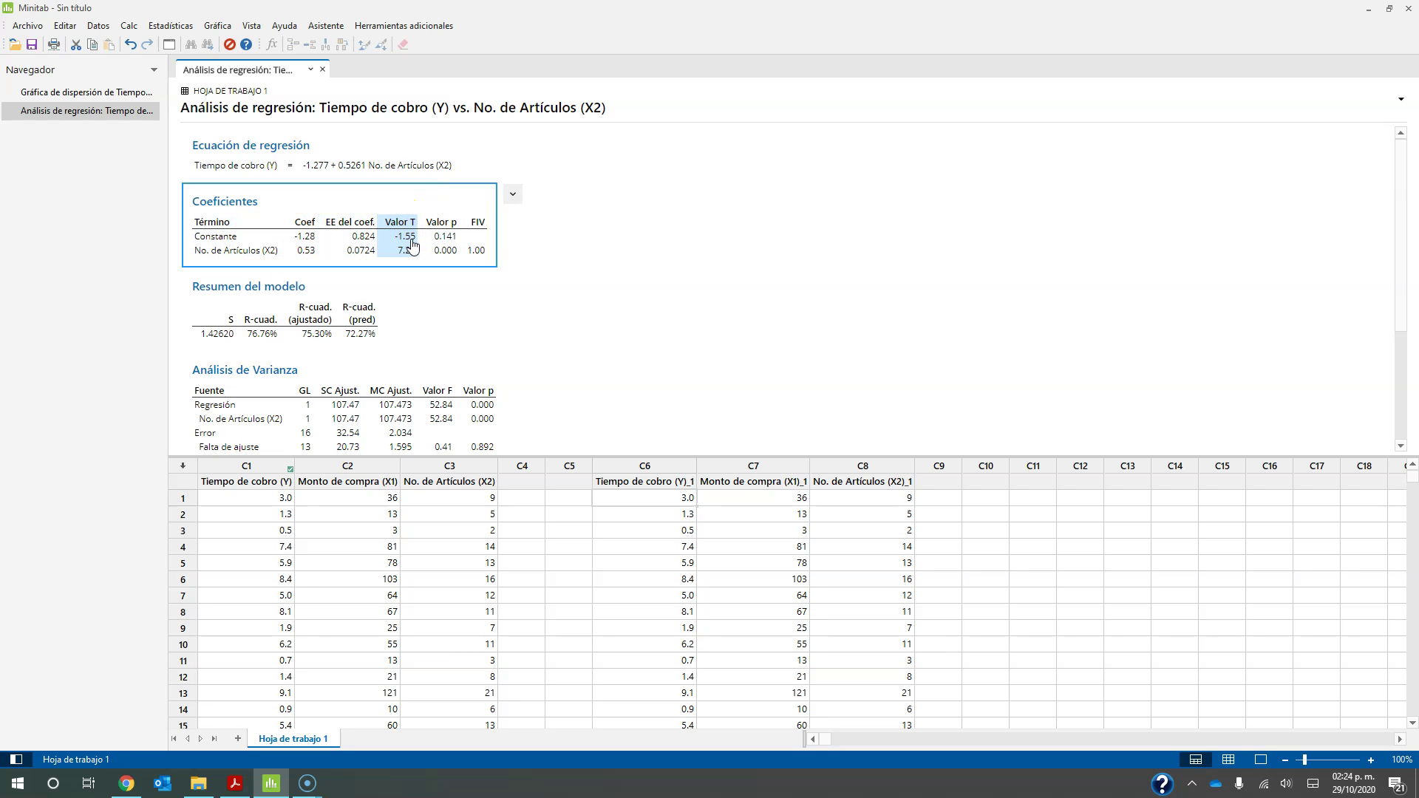
pyautogui.click(400, 223)
pyautogui.click(292, 237)
pyautogui.moveTo(415, 259); pyautogui.dragTo(451, 238)
pyautogui.click(451, 238)
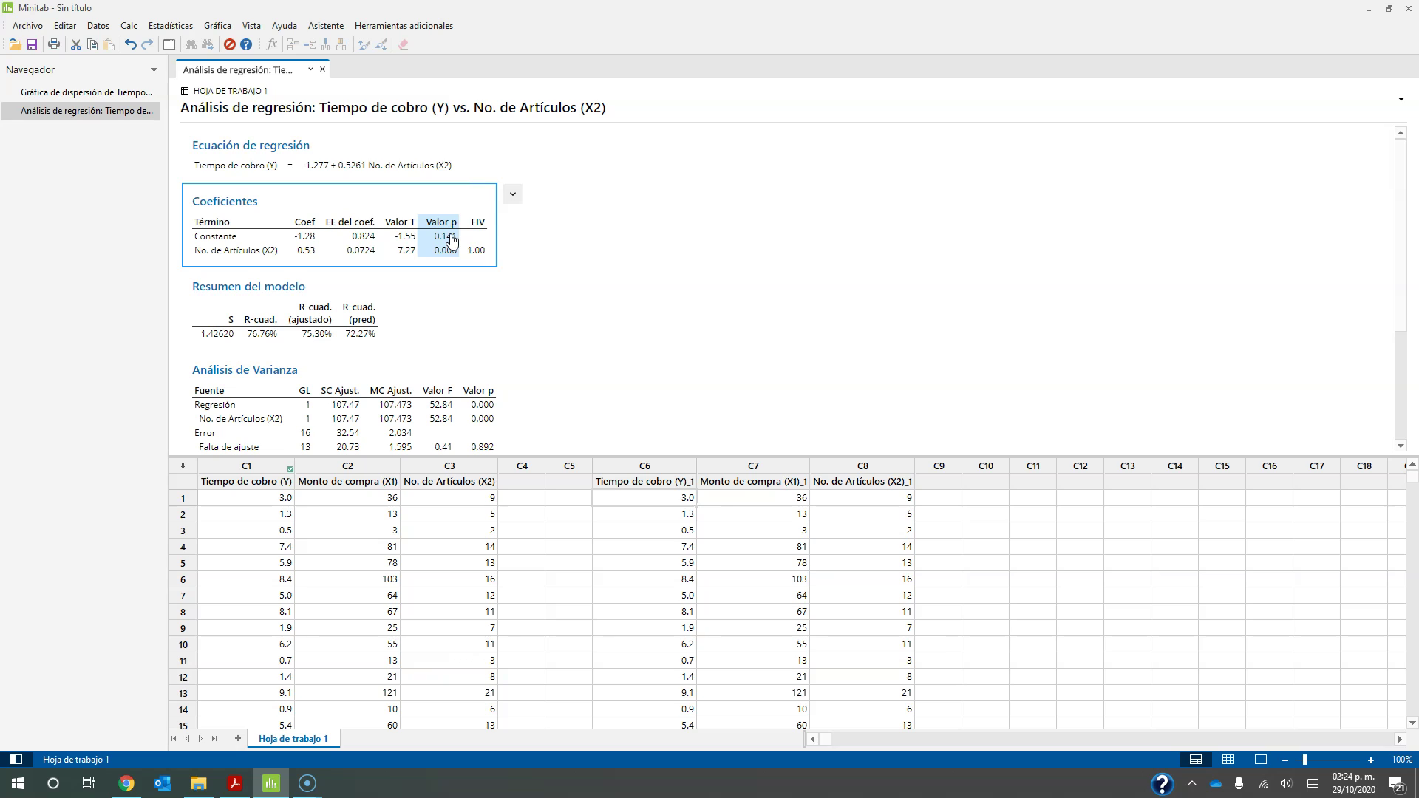
pyautogui.keyDown('ctrl'); pyautogui.click(256, 245); pyautogui.keyUp('ctrl')
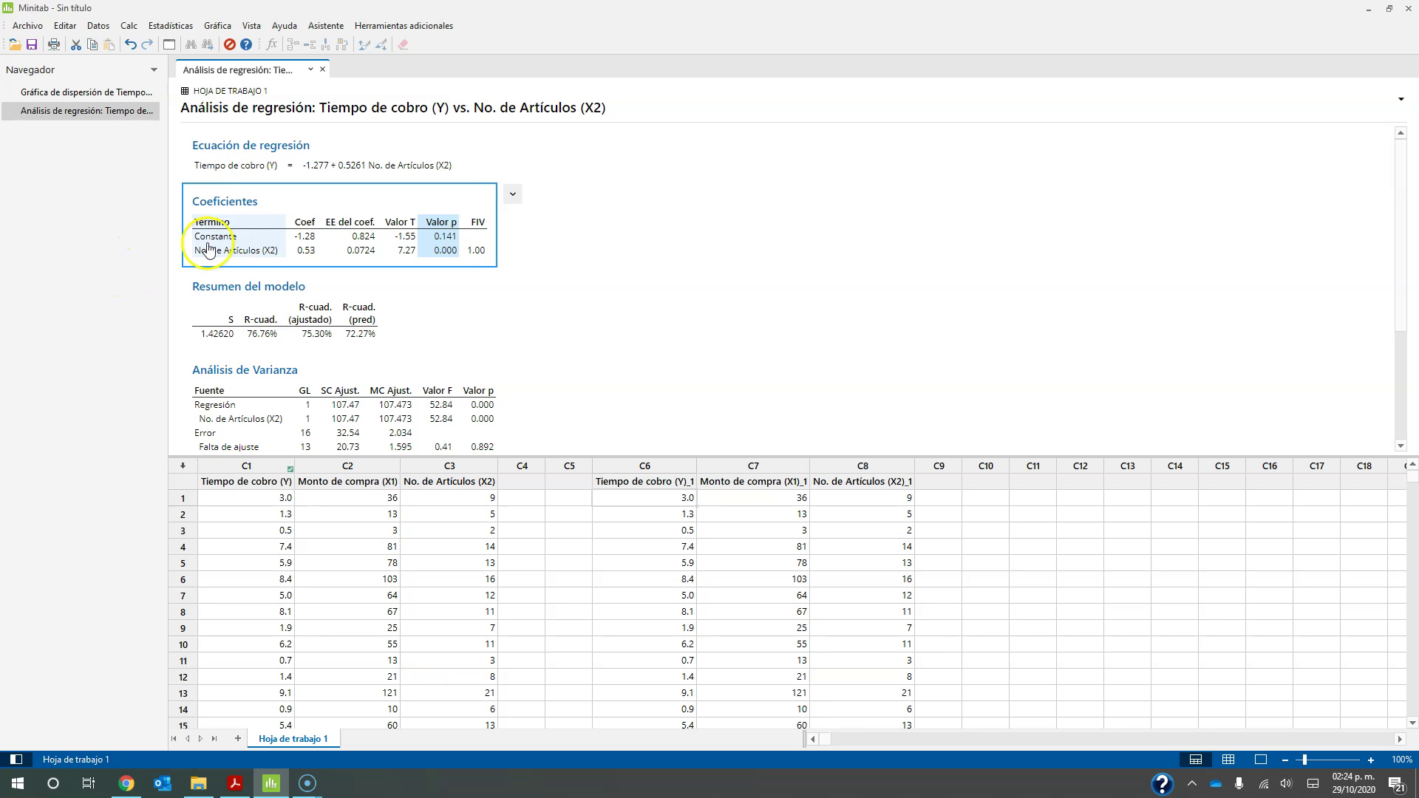
pyautogui.click(273, 239)
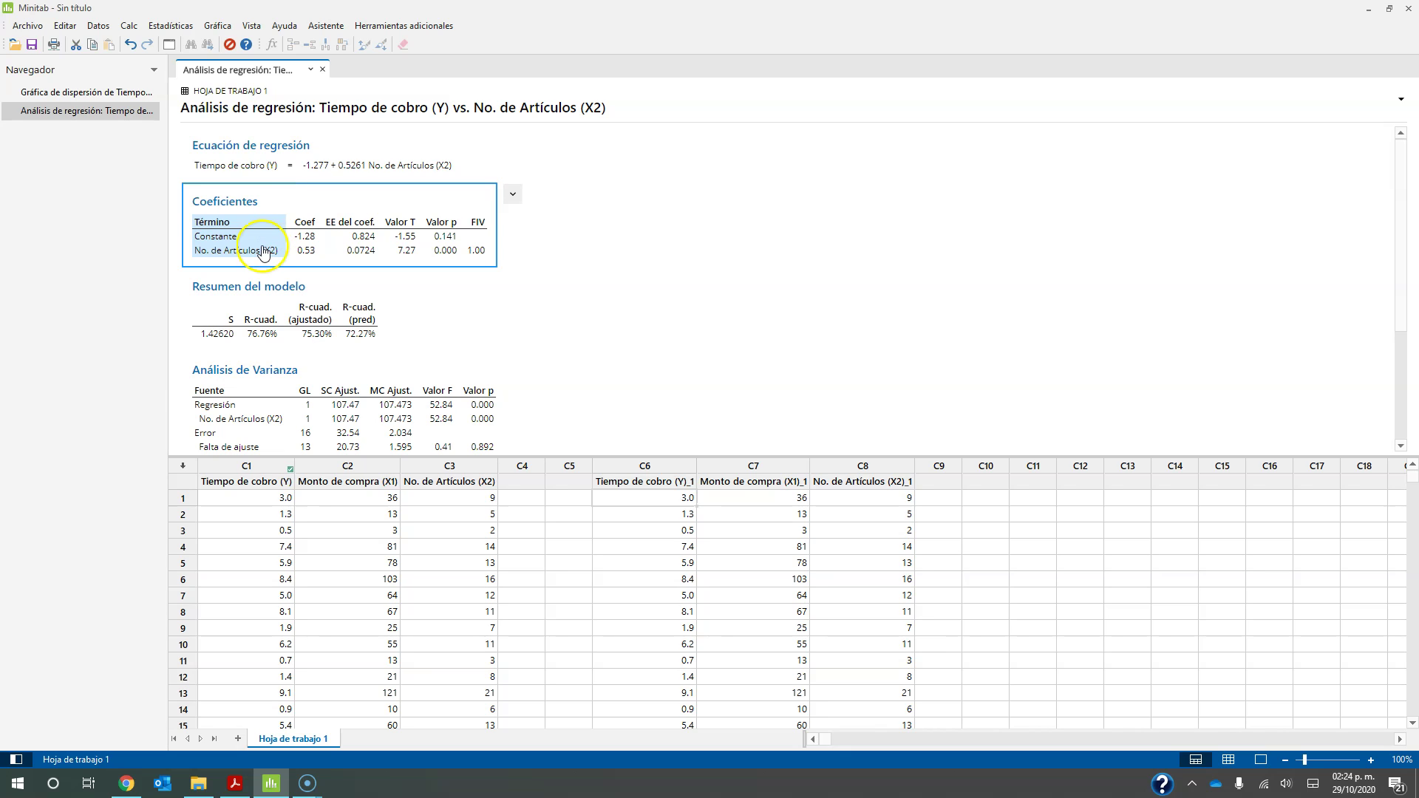
pyautogui.click(273, 255)
# Step: Switch to the Módulo # 04 regression slides and review them up to the hypothesis test for the parameter β1
pyautogui.hotkey('alt', 'Tab')
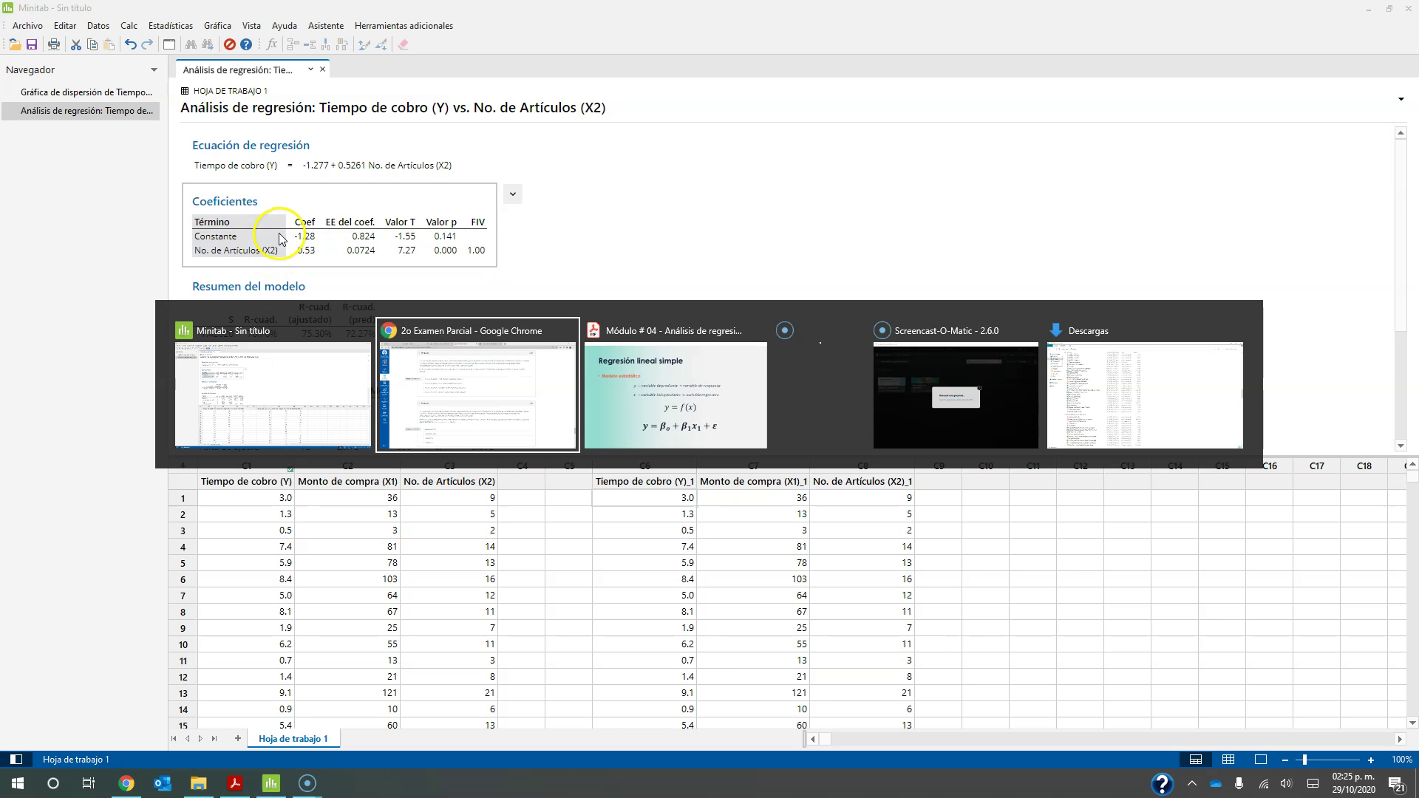
pyautogui.click(535, 291)
pyautogui.click(529, 277)
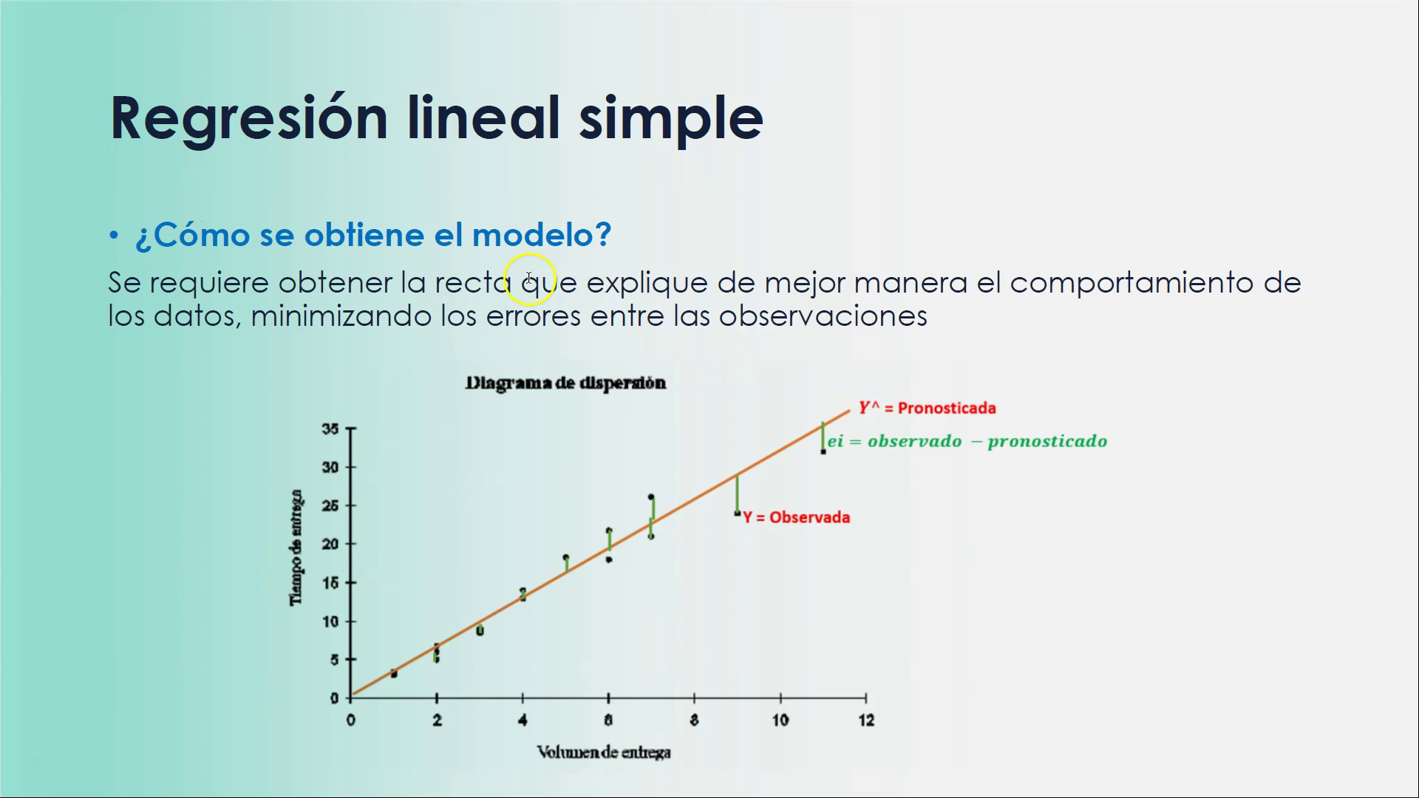
pyautogui.click(563, 295)
pyautogui.click(563, 296)
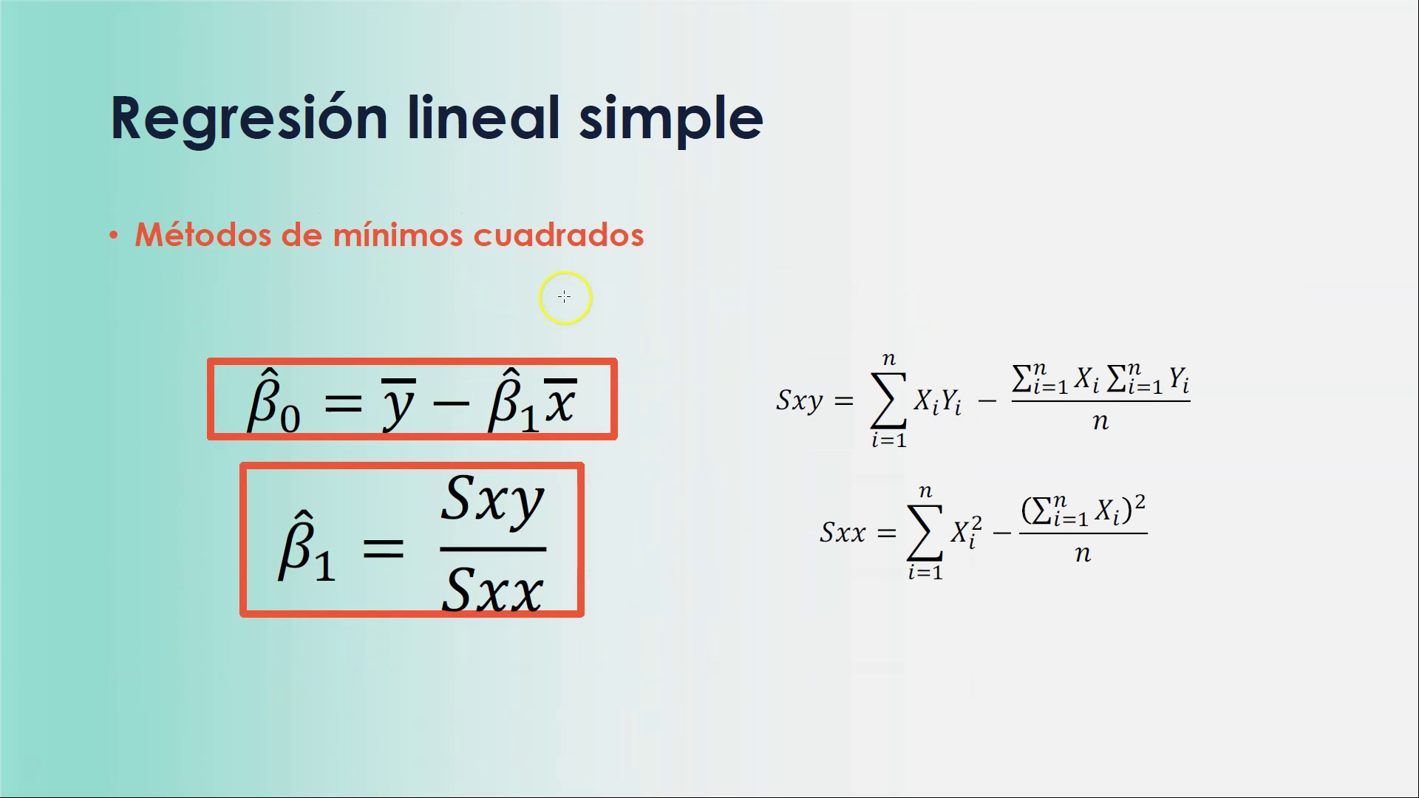
pyautogui.click(564, 296)
pyautogui.click(564, 296)
pyautogui.click(564, 297)
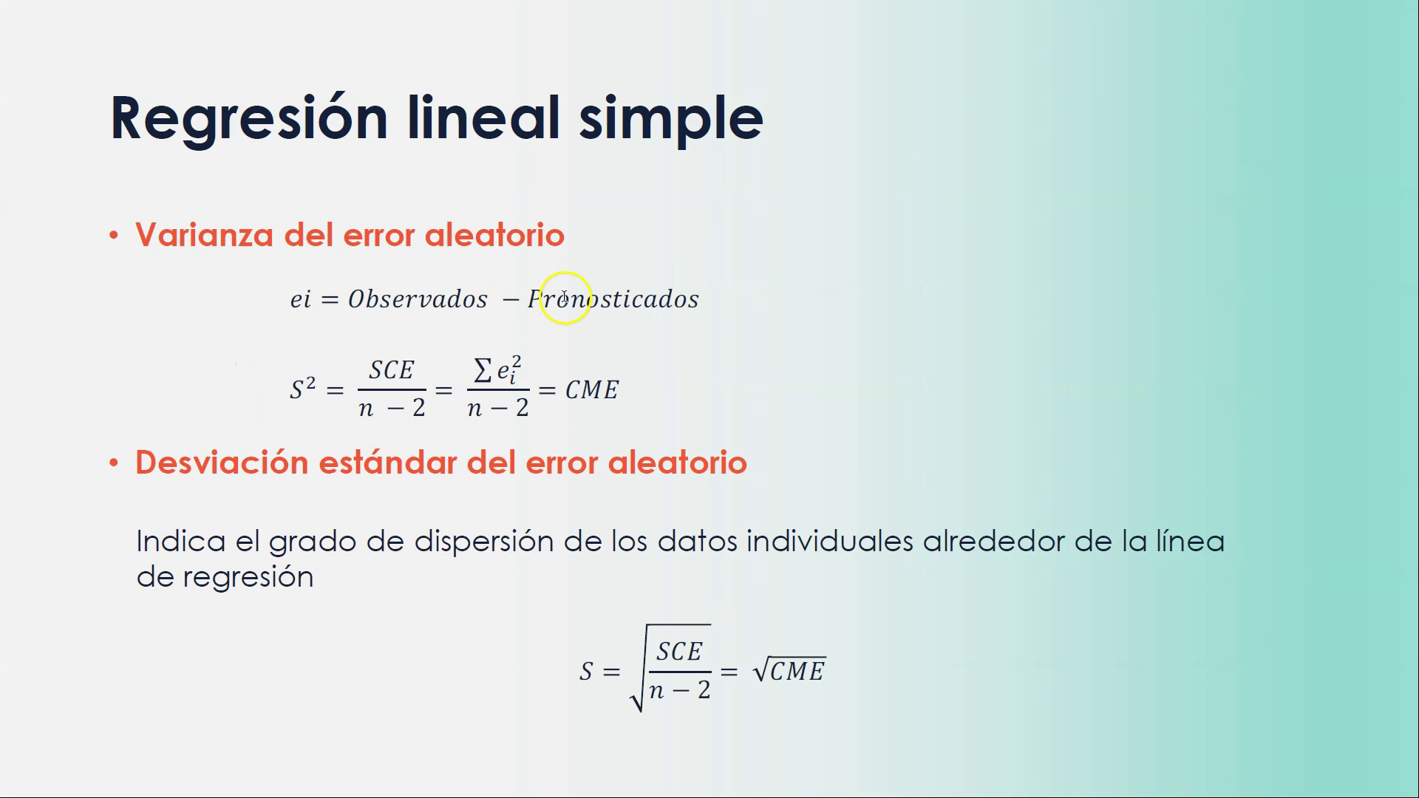
pyautogui.click(563, 296)
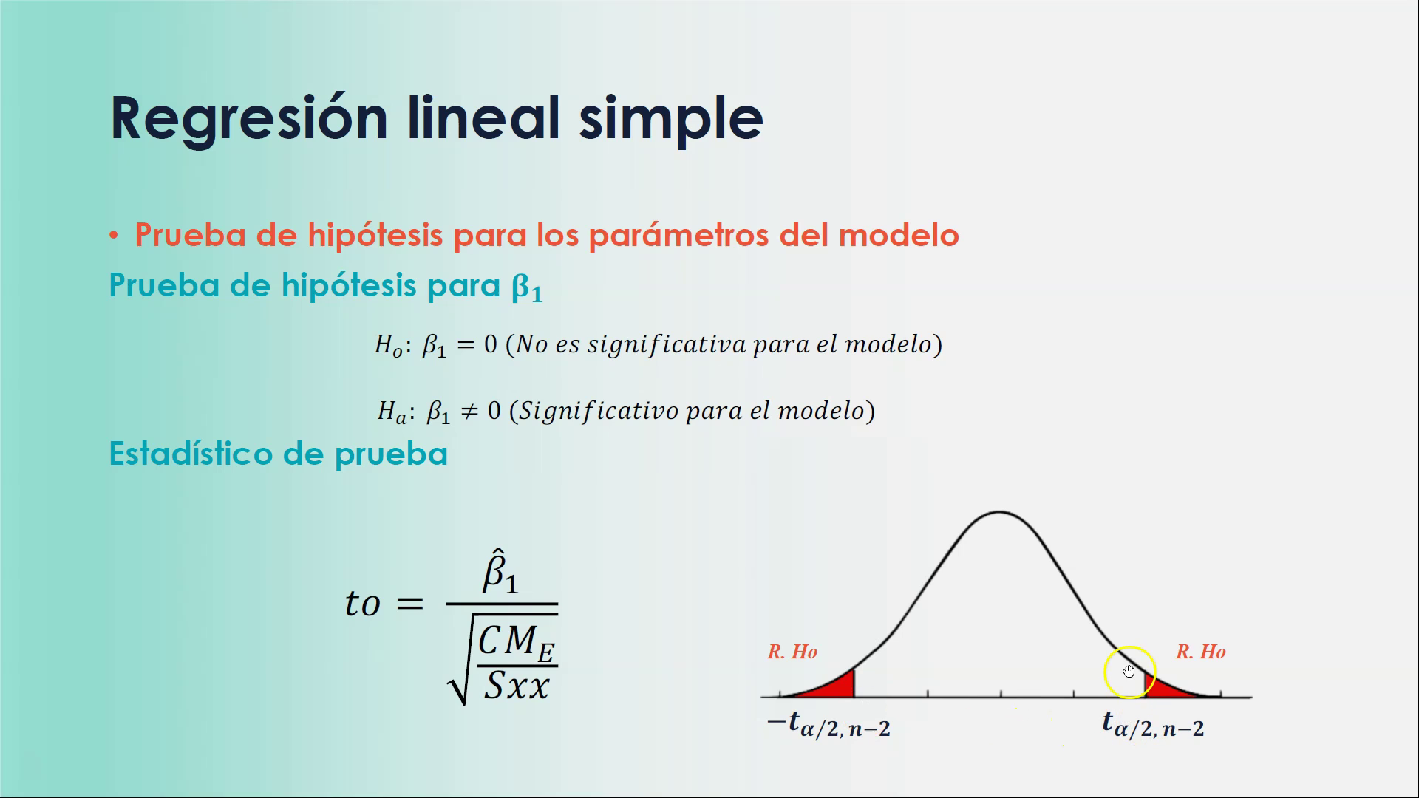
# Step: Review the slides on the F significance test, the ANOVA table and the linear correlation coefficient
pyautogui.click(520, 538)
pyautogui.click(519, 539)
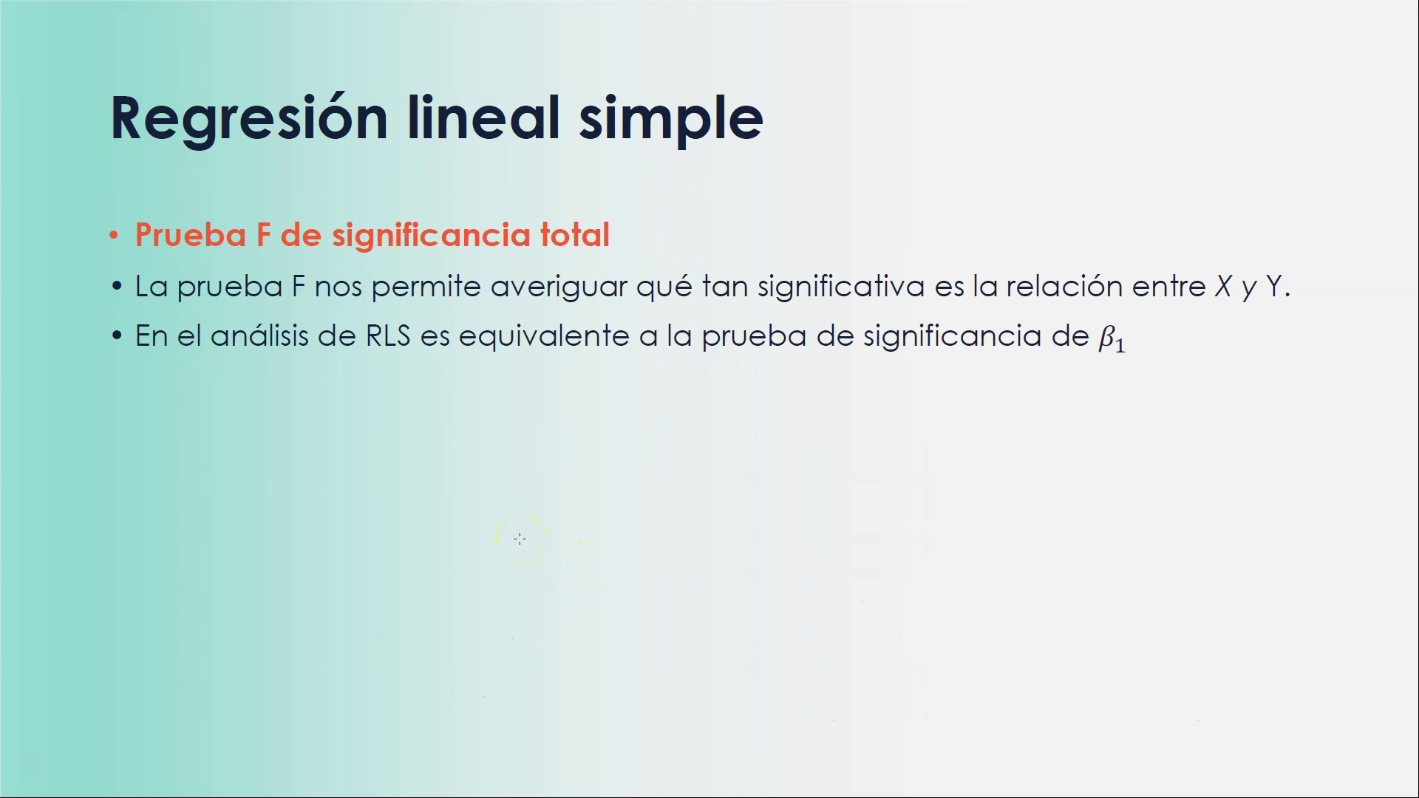
pyautogui.click(519, 539)
pyautogui.click(520, 539)
pyautogui.click(520, 538)
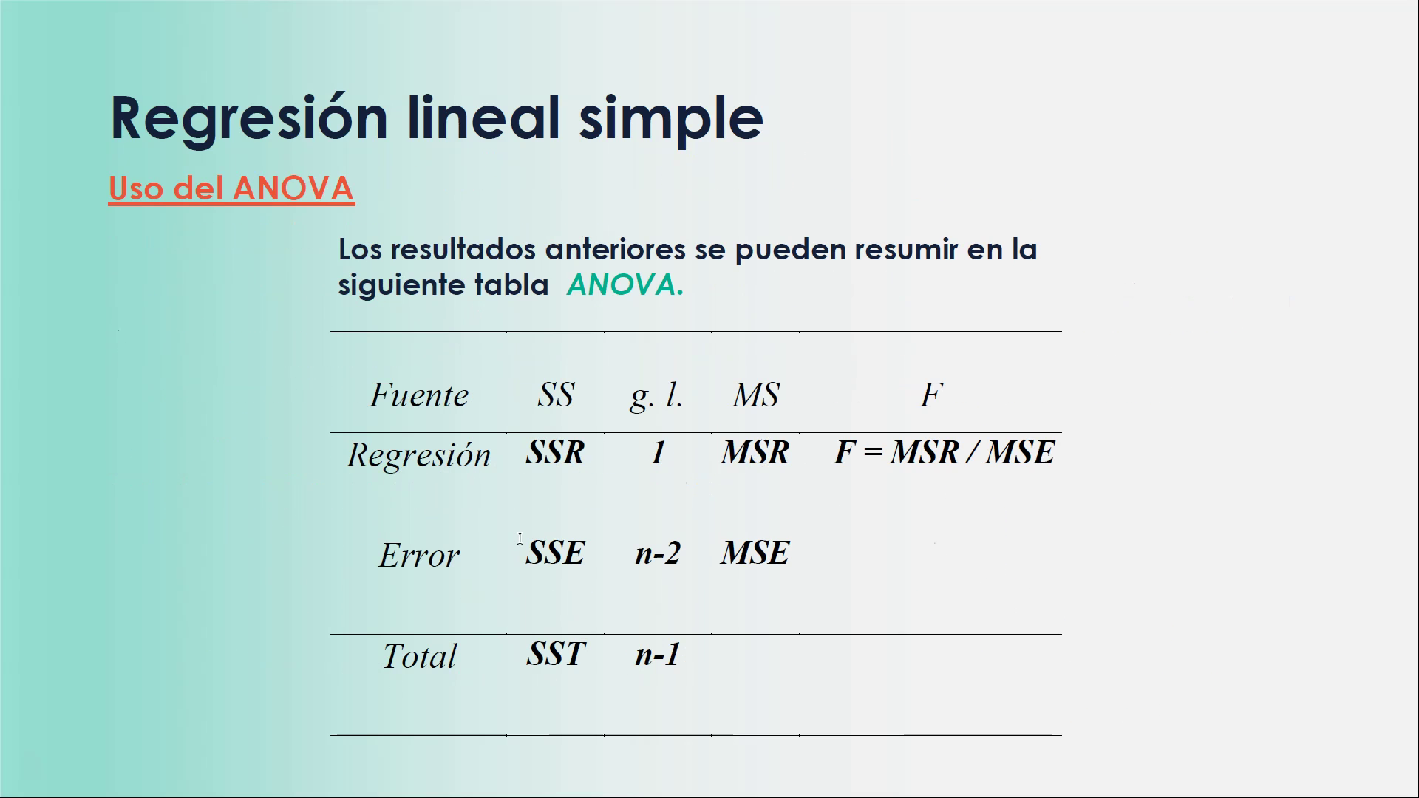
pyautogui.click(519, 538)
pyautogui.click(516, 528)
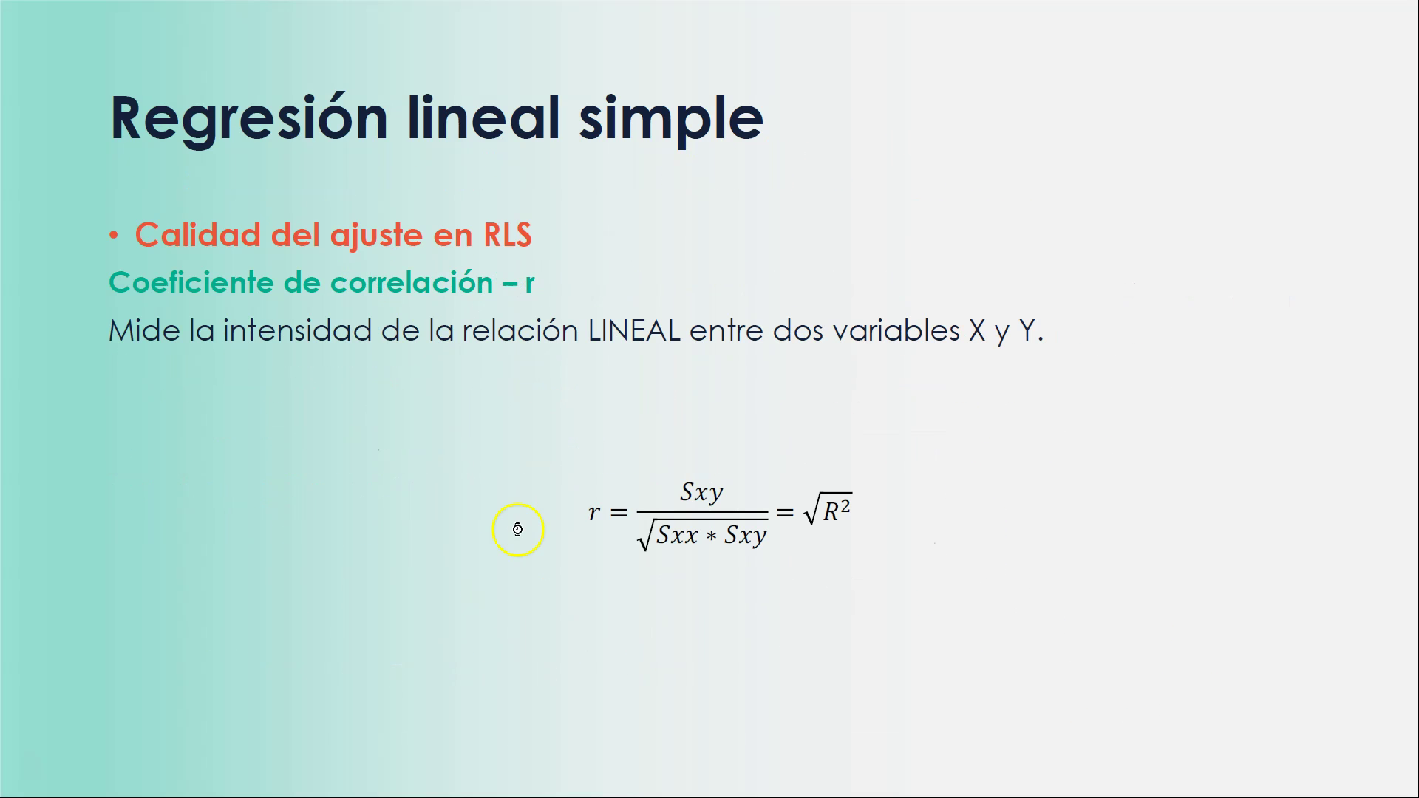
pyautogui.click(517, 528)
pyautogui.click(516, 528)
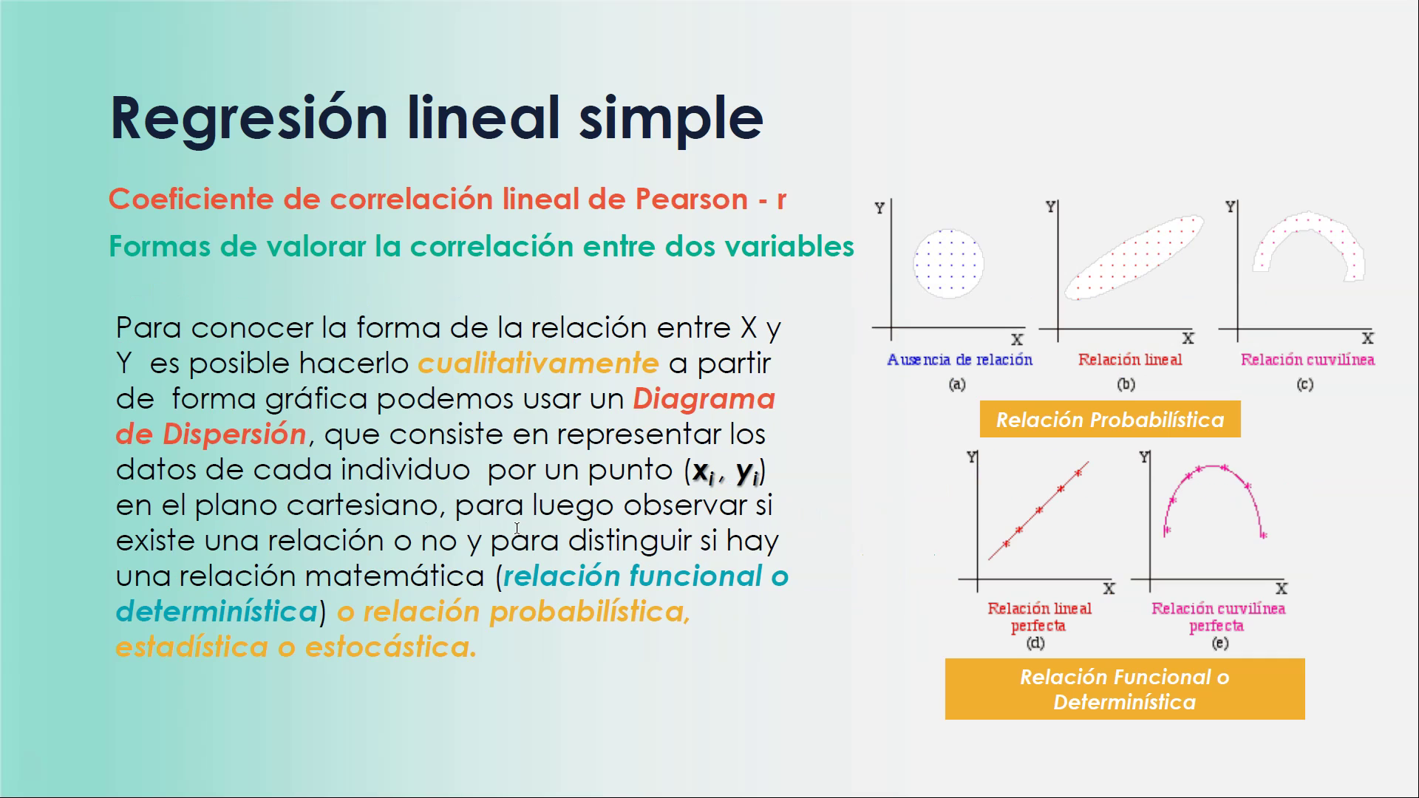
pyautogui.click(517, 528)
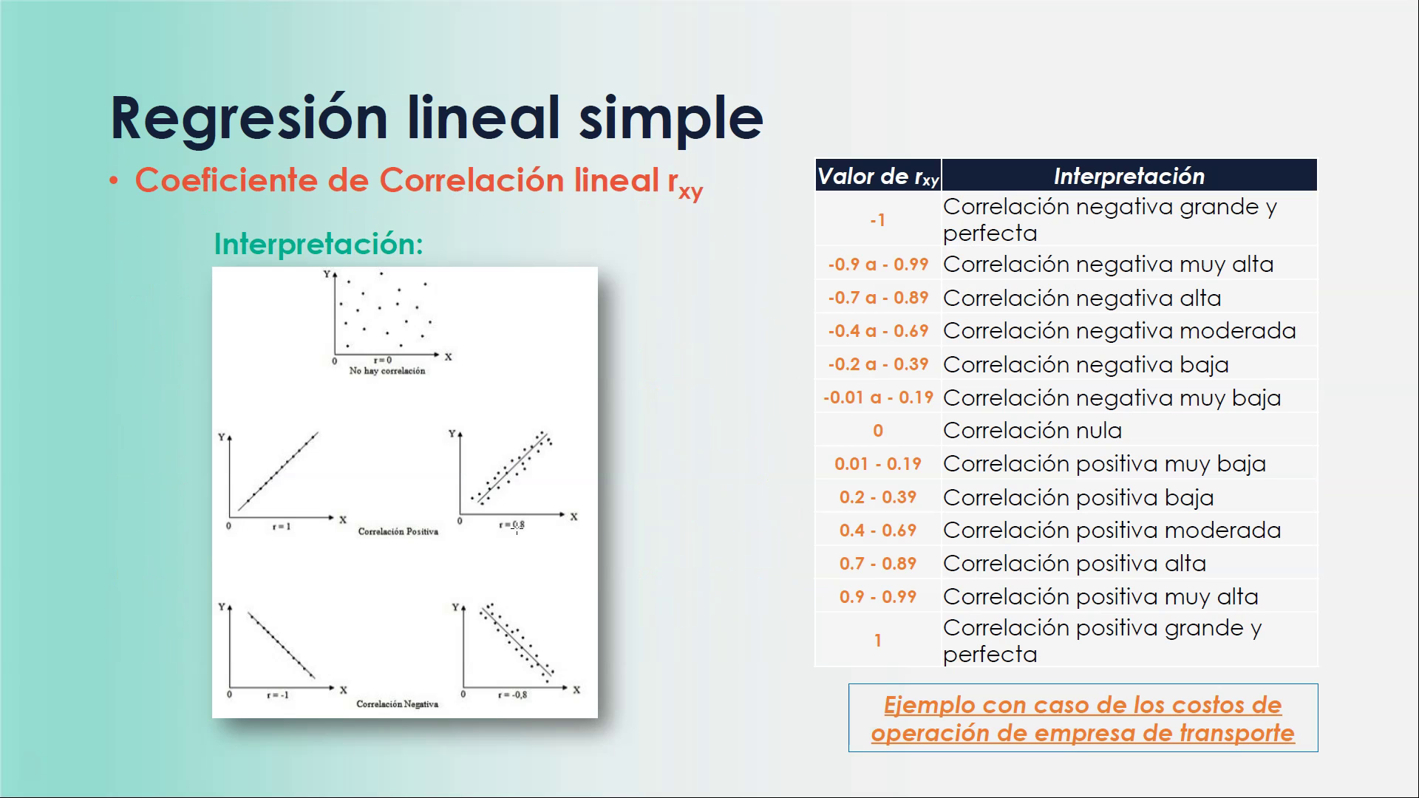
# Step: Return to Minitab, examine the Valor p column for both model terms, and switch to the exam in Chrome
pyautogui.hotkey('alt', 'Tab')
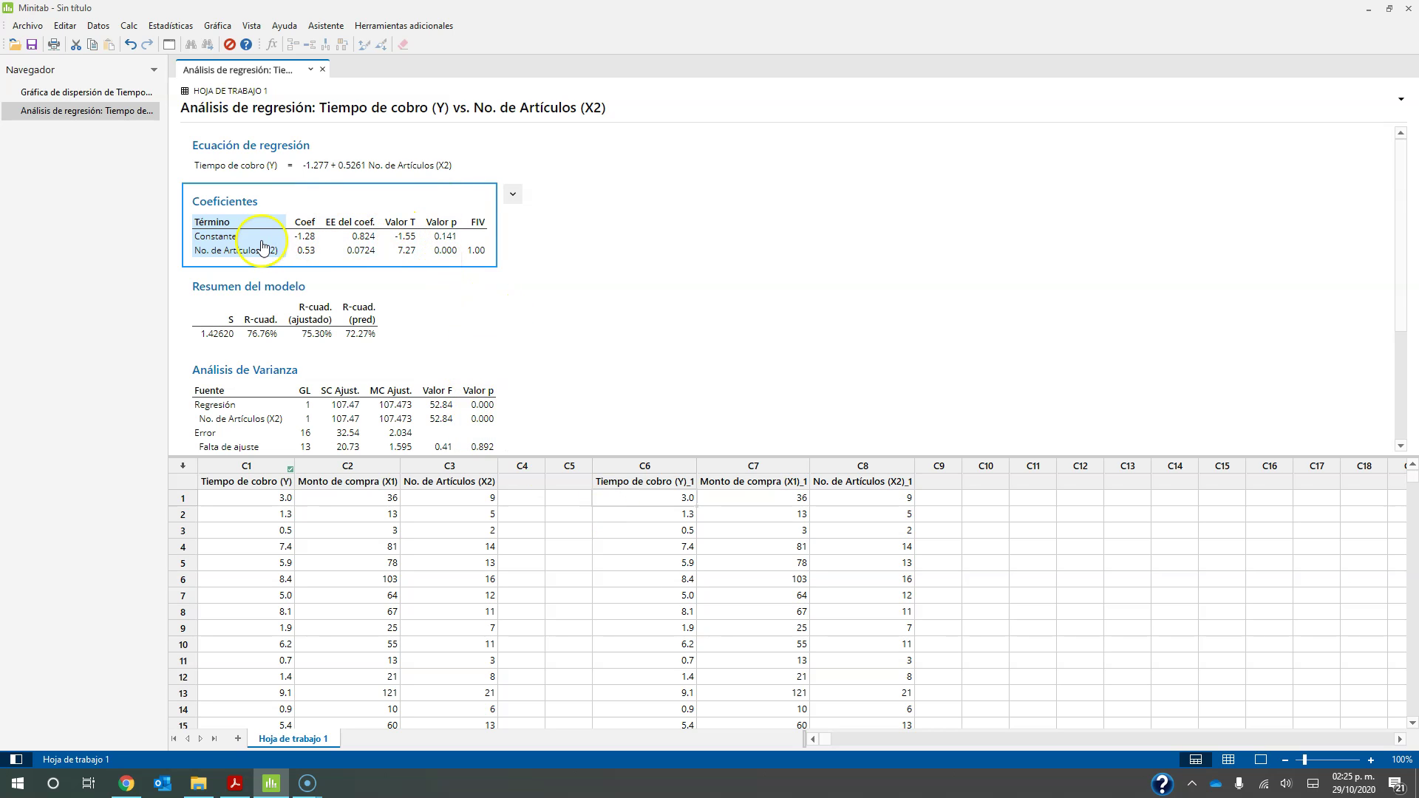
pyautogui.click(412, 240)
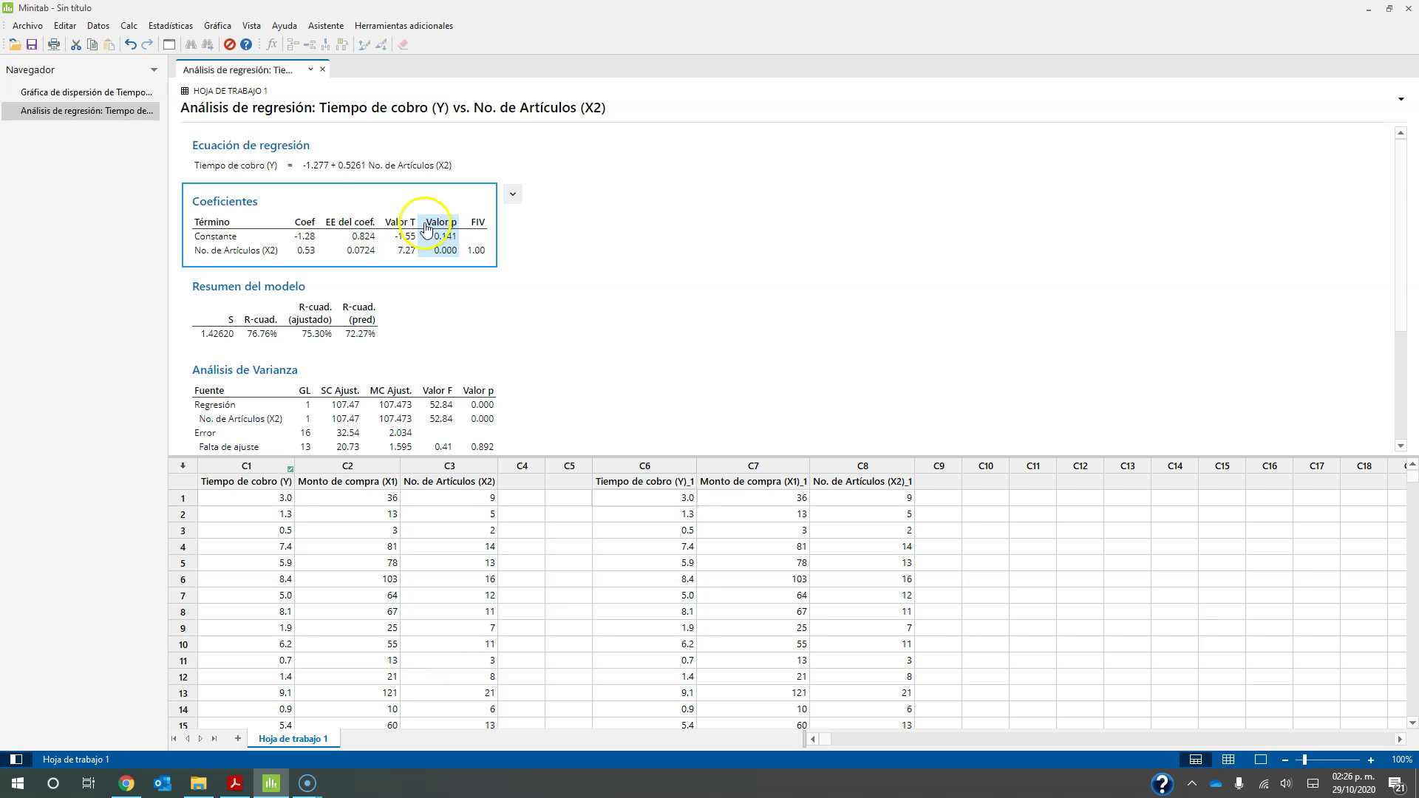
pyautogui.keyDown('ctrl'); pyautogui.click(233, 263); pyautogui.keyUp('ctrl')
pyautogui.hotkey('alt', 'Tab')
pyautogui.press('Tab')
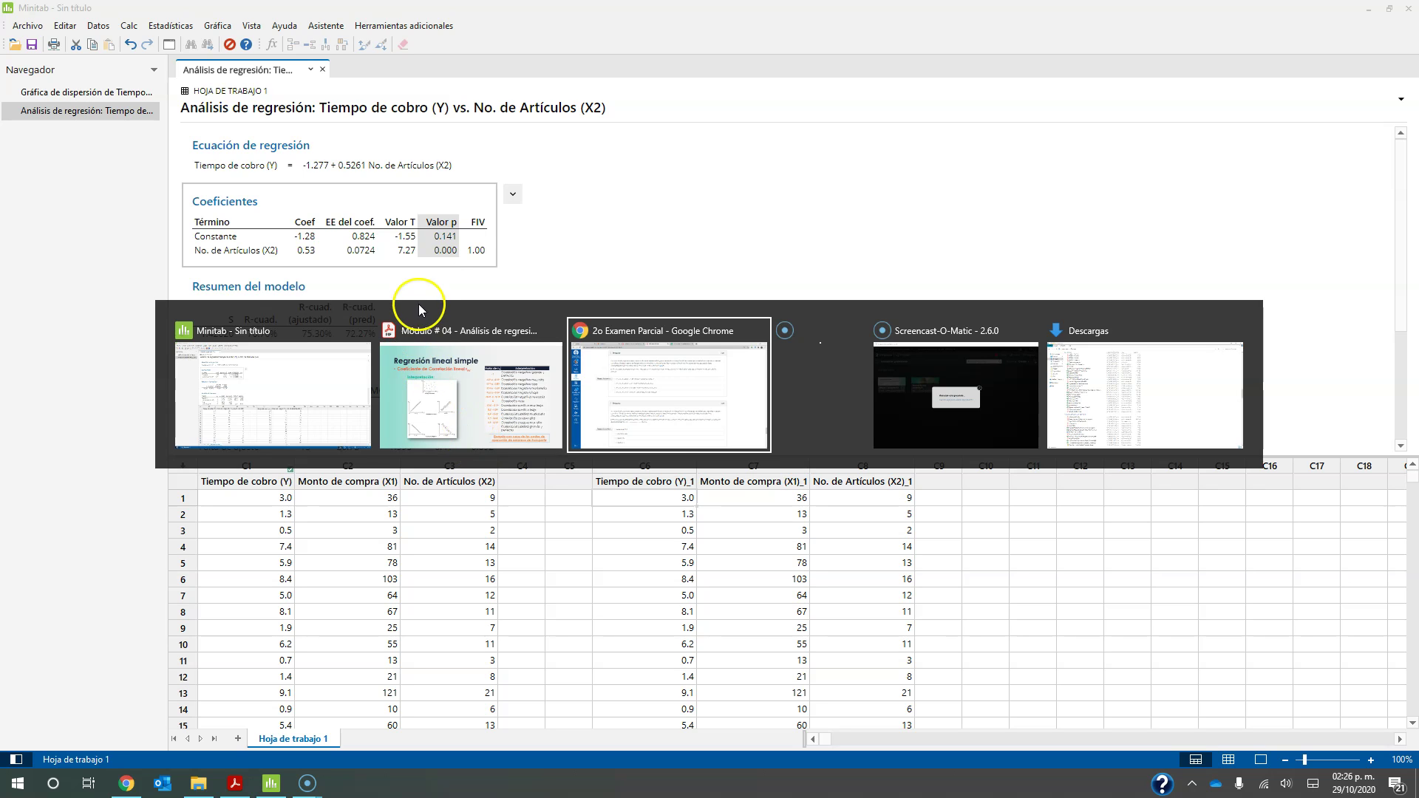
# Step: Return to Minitab and examine the Resumen del modelo and Análisis de Varianza tables of the regression output
pyautogui.hotkey('alt', 'Tab')
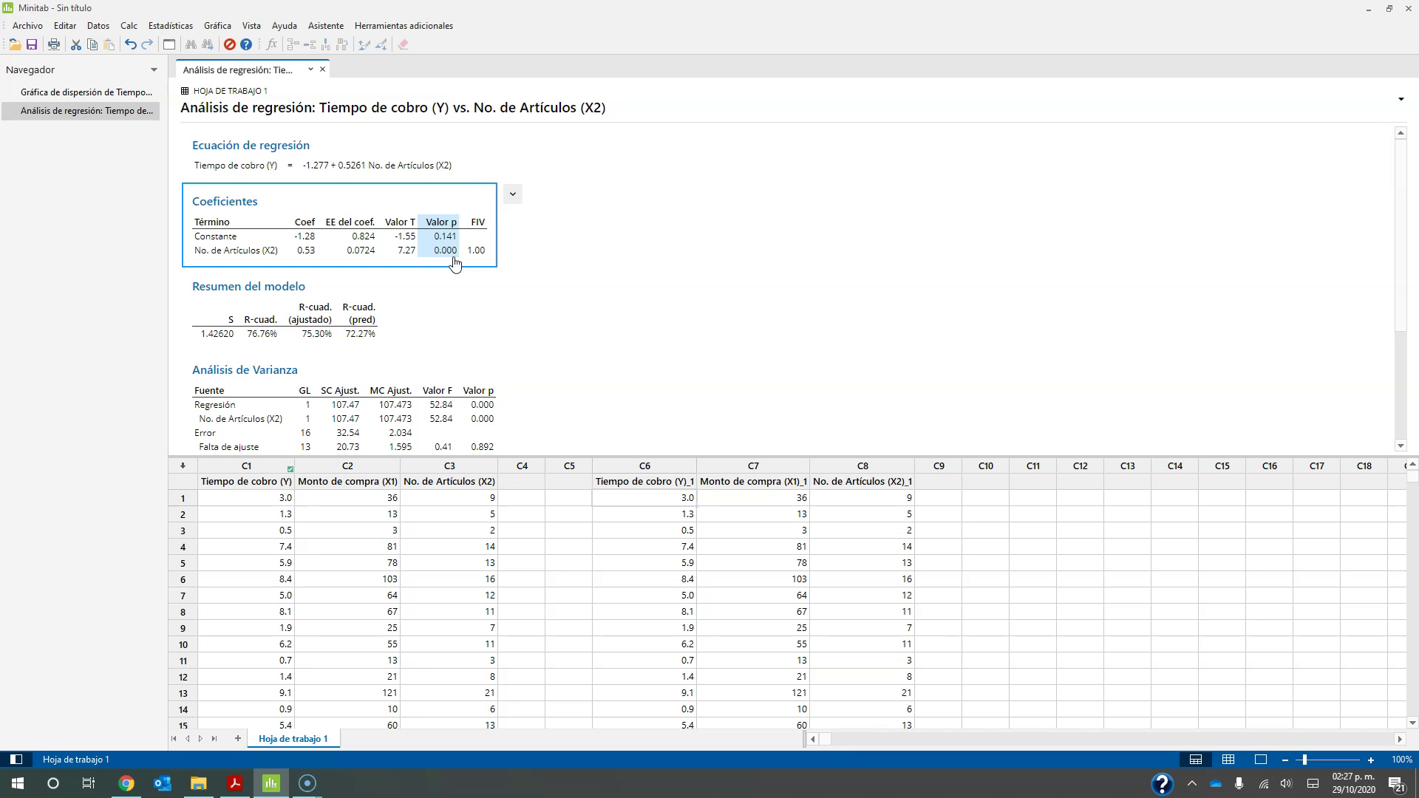
pyautogui.click(495, 257)
pyautogui.scroll(-1, 463, 296)
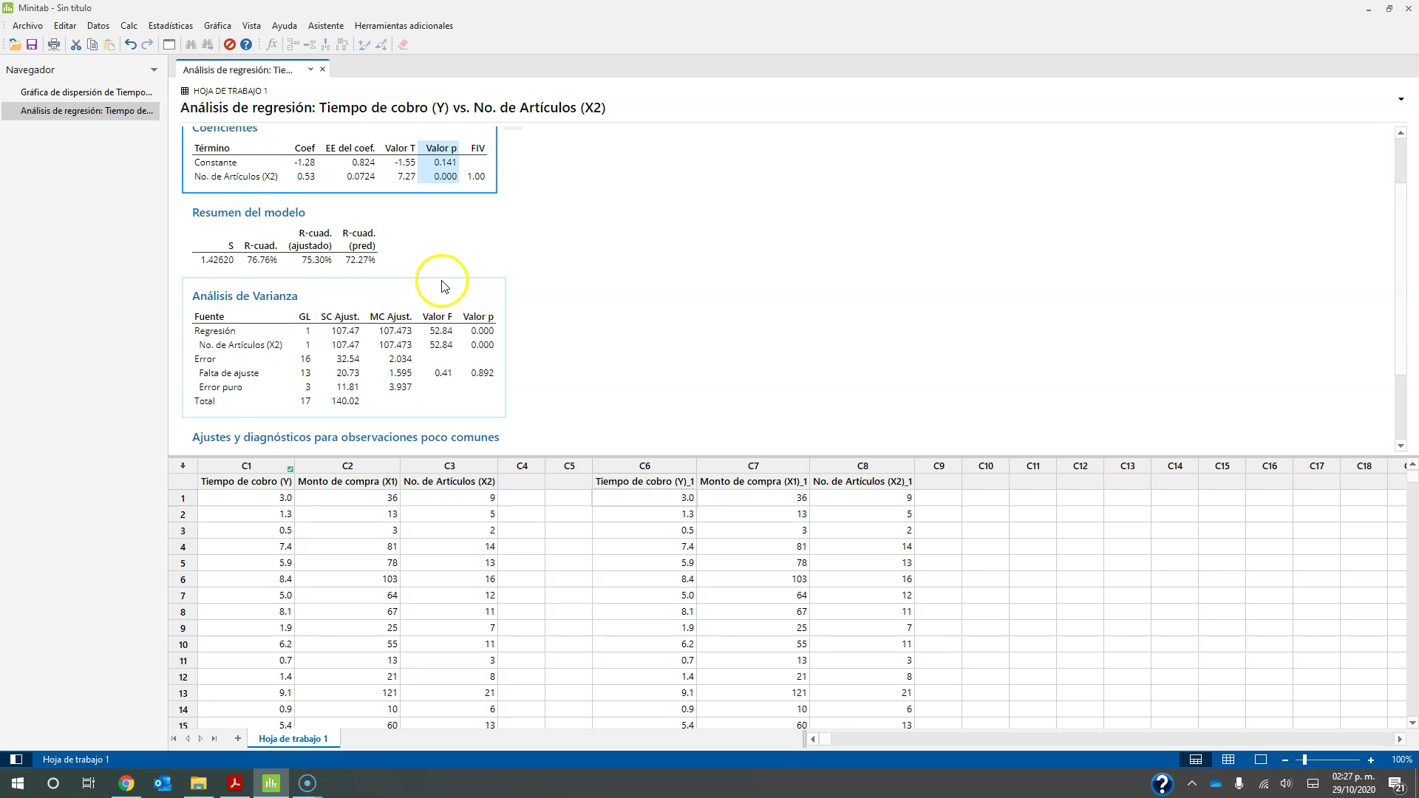
# Step: Examine the R-cuad. and R-cuad. (ajustado) values in the Resumen del modelo table
pyautogui.click(310, 246)
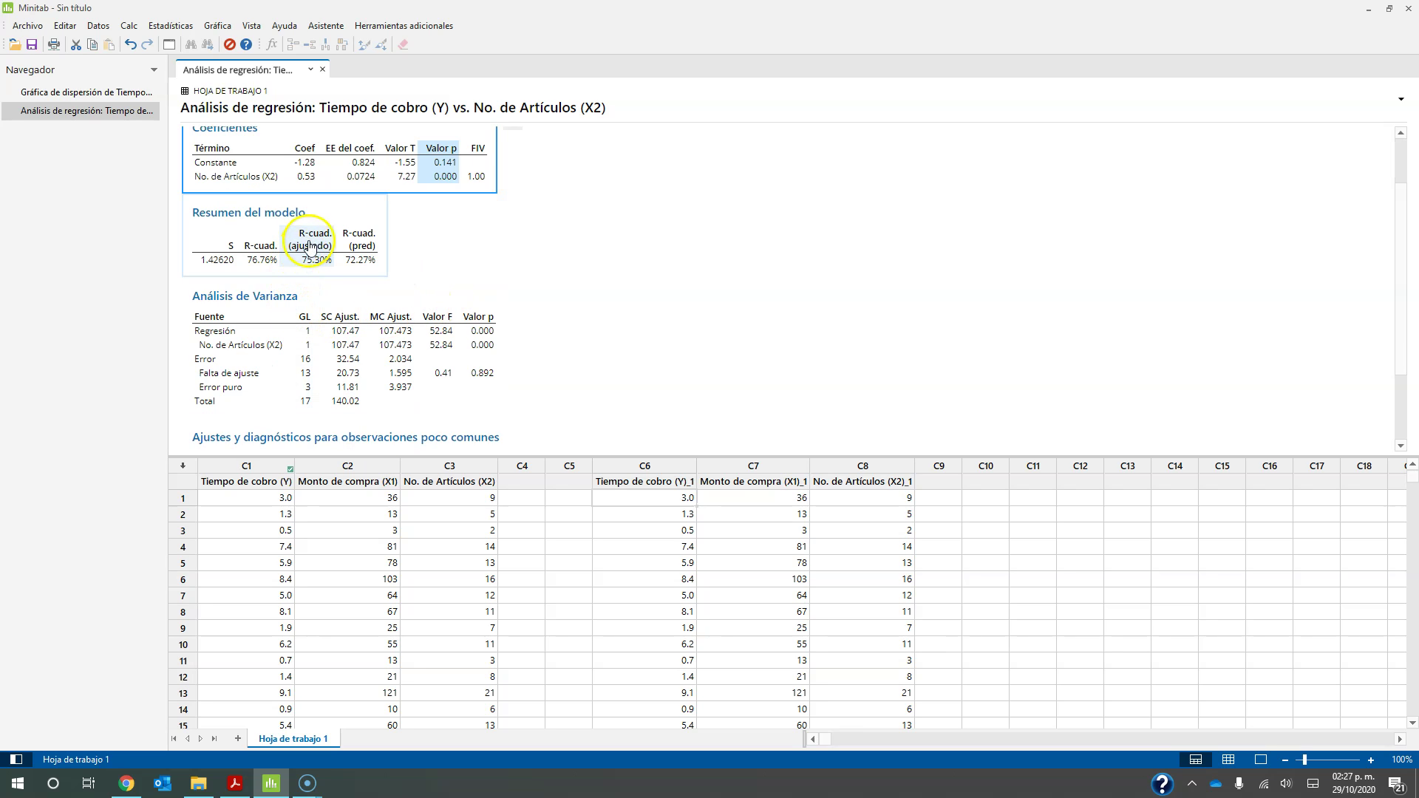
pyautogui.click(262, 247)
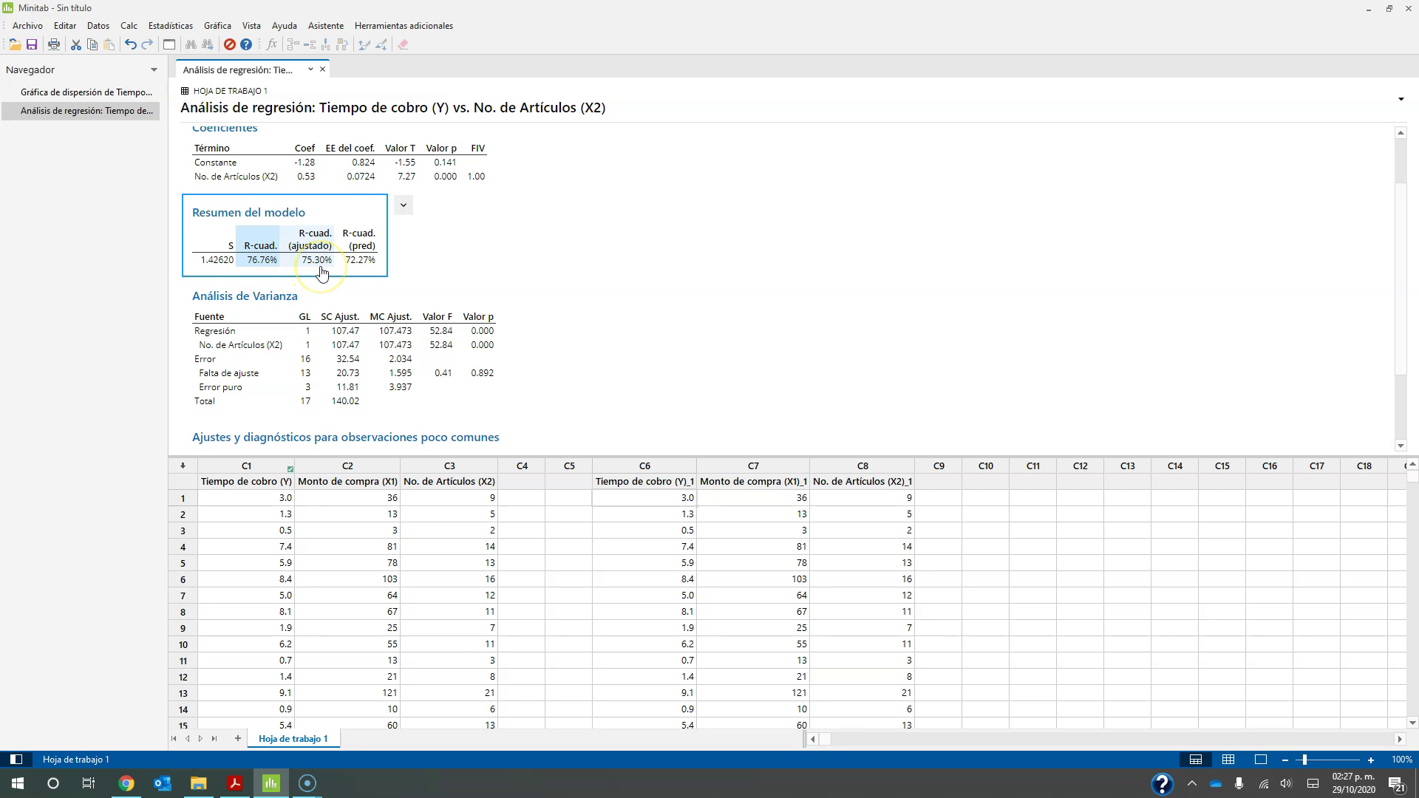
pyautogui.scroll(-2, 321, 272)
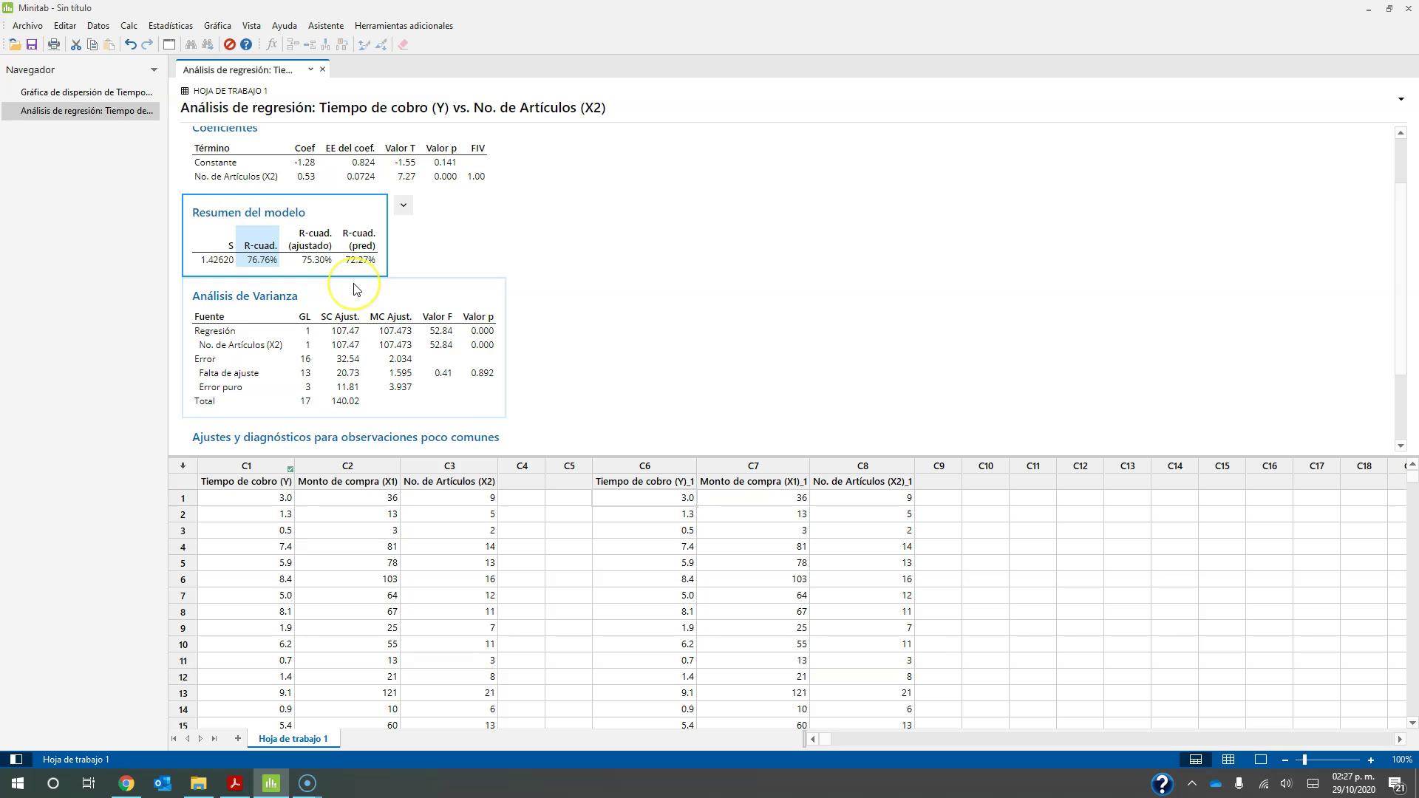
# Step: Switch to the Módulo # 04 regression slides and review the ANOVA table and the F test of total significance
pyautogui.hotkey('alt', 'Tab')
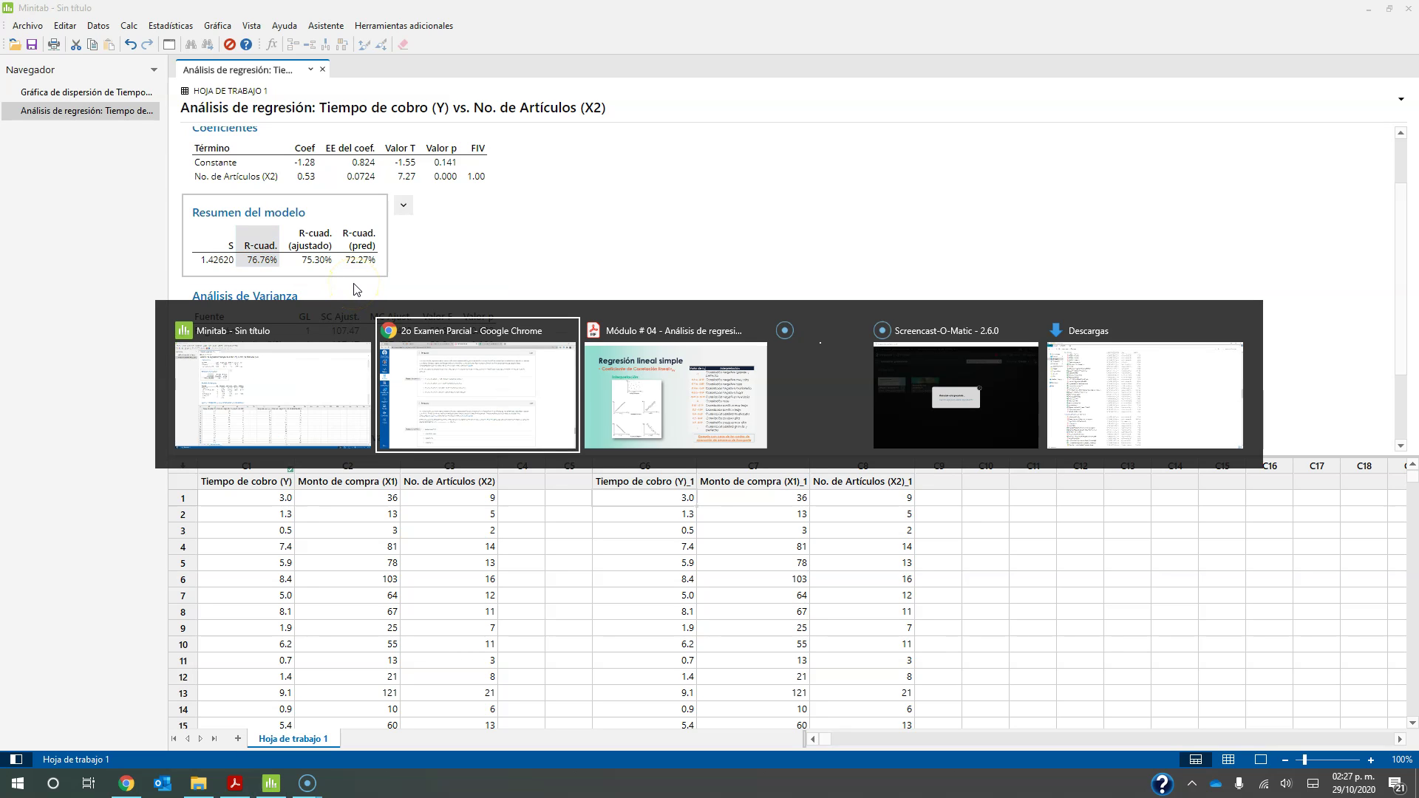
pyautogui.hotkey('alt', 'Tab')
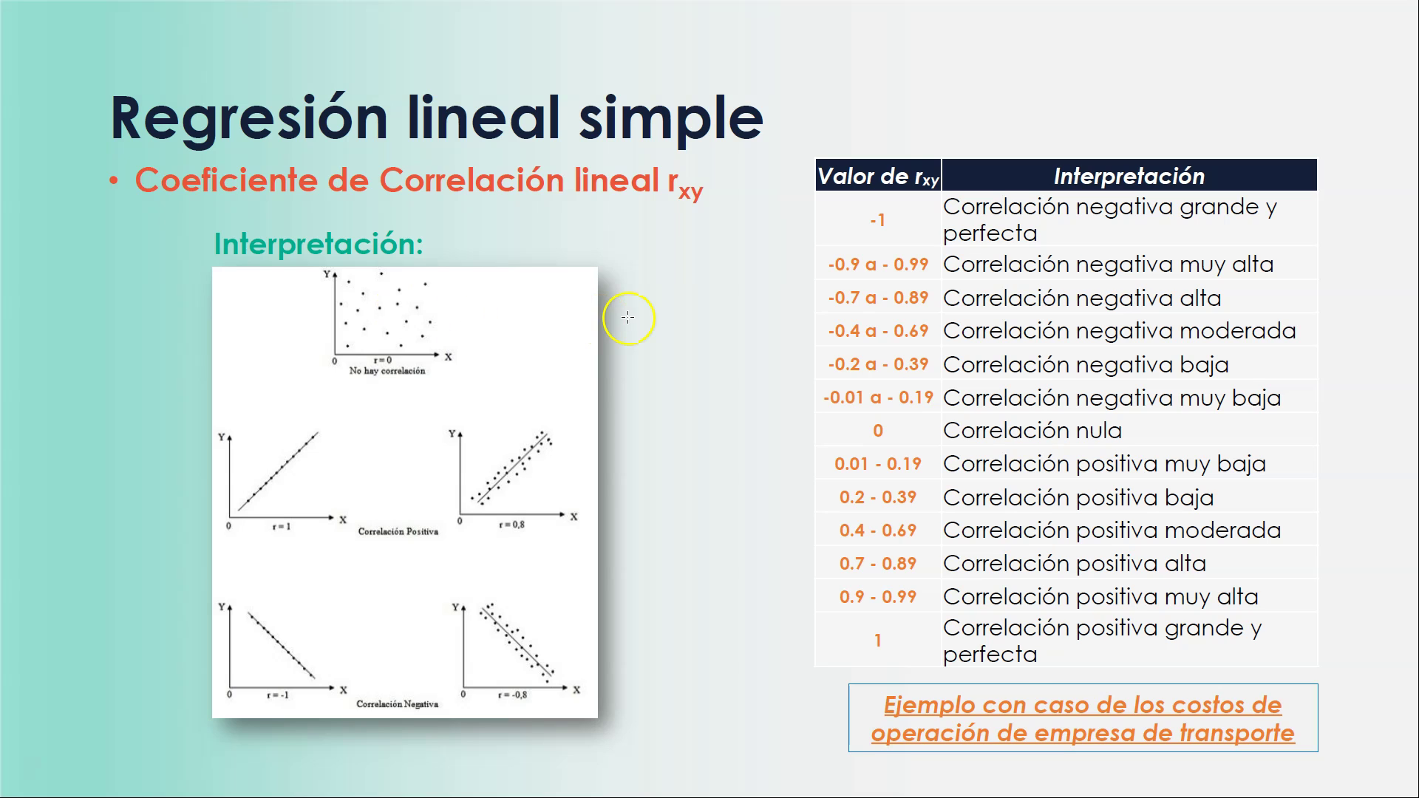
pyautogui.scroll(2, 627, 317)
pyautogui.scroll(3, 627, 317)
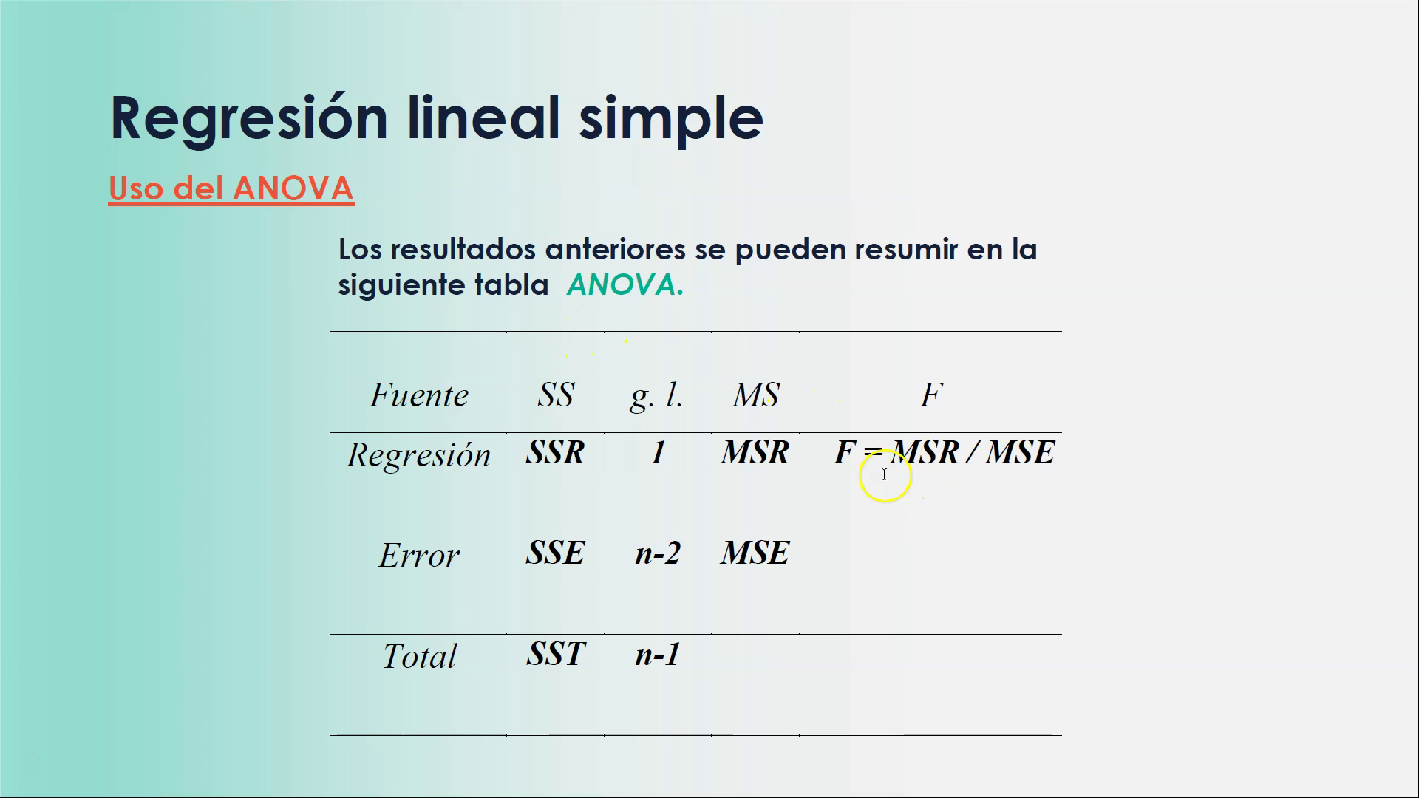
pyautogui.scroll(1, 884, 477)
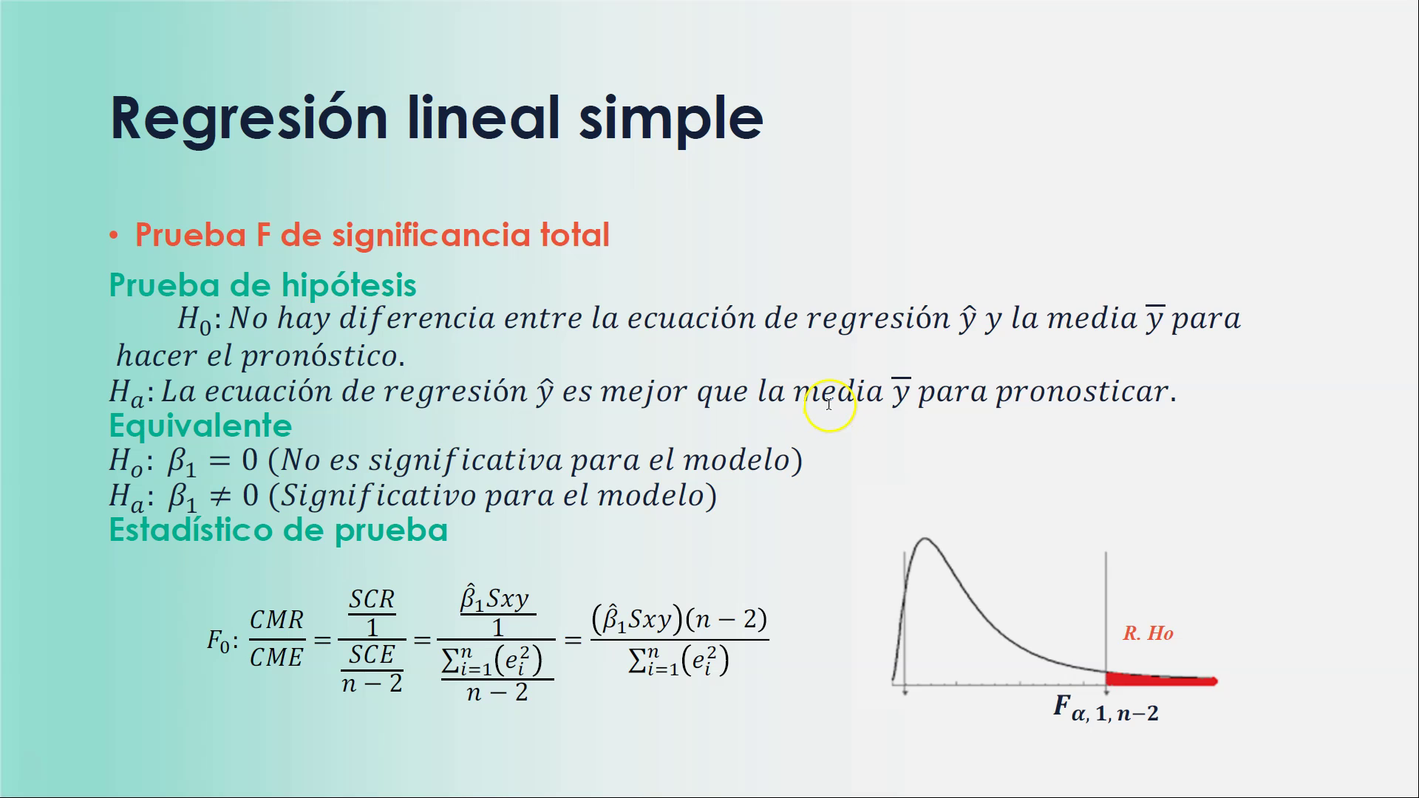
# Step: Return to Minitab and examine the Valor F and Valor p columns of Análisis de Varianza, rechecking the F test slide
pyautogui.hotkey('alt', 'Tab')
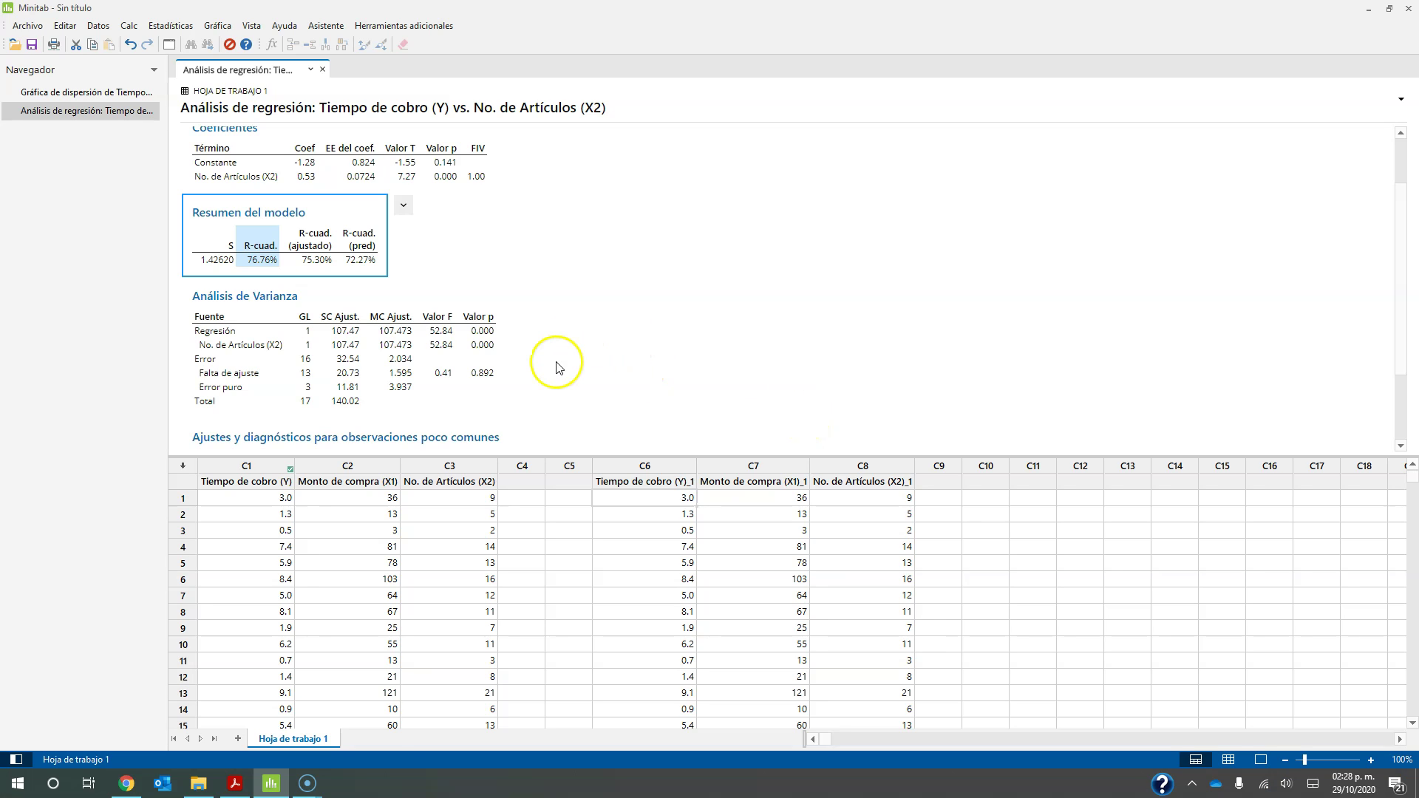
pyautogui.click(438, 332)
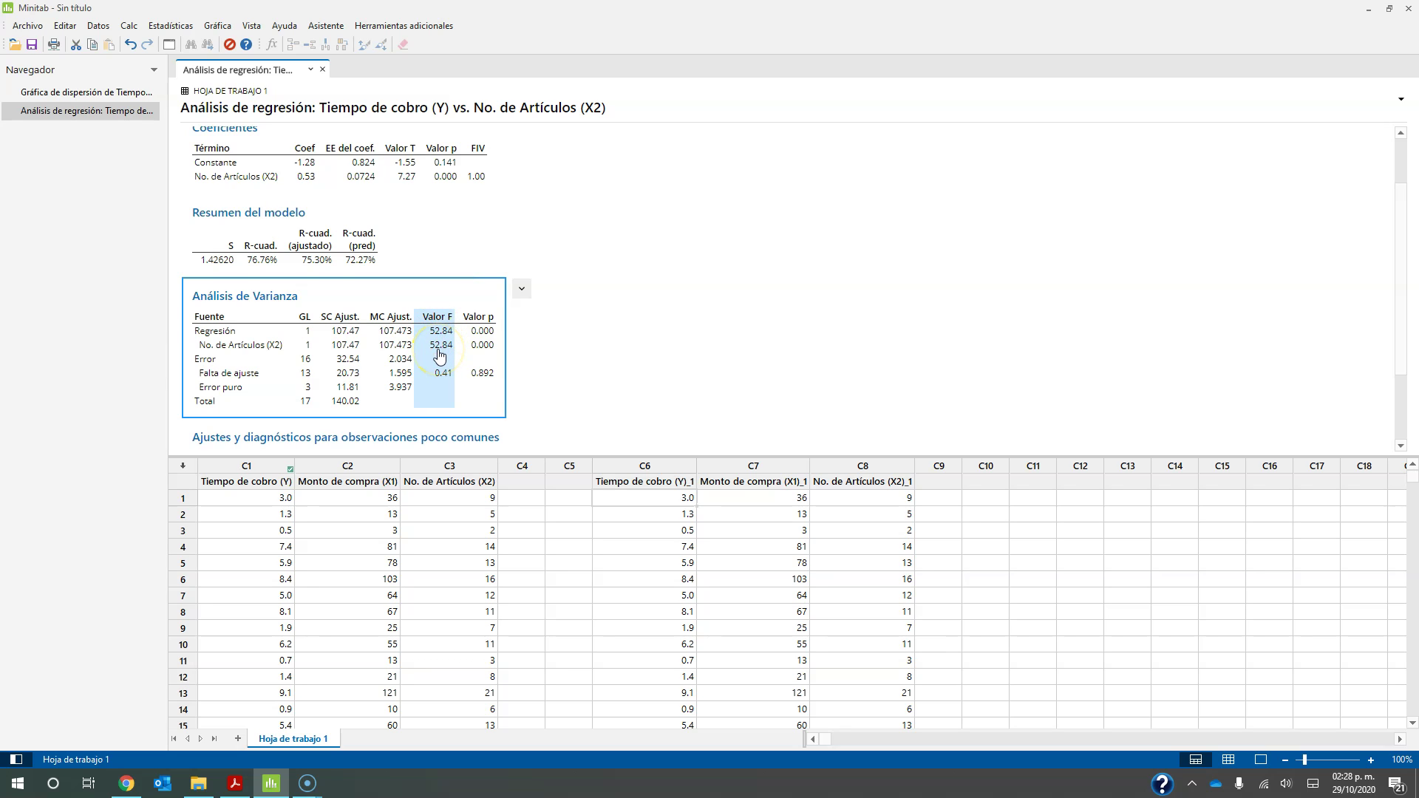
pyautogui.click(483, 346)
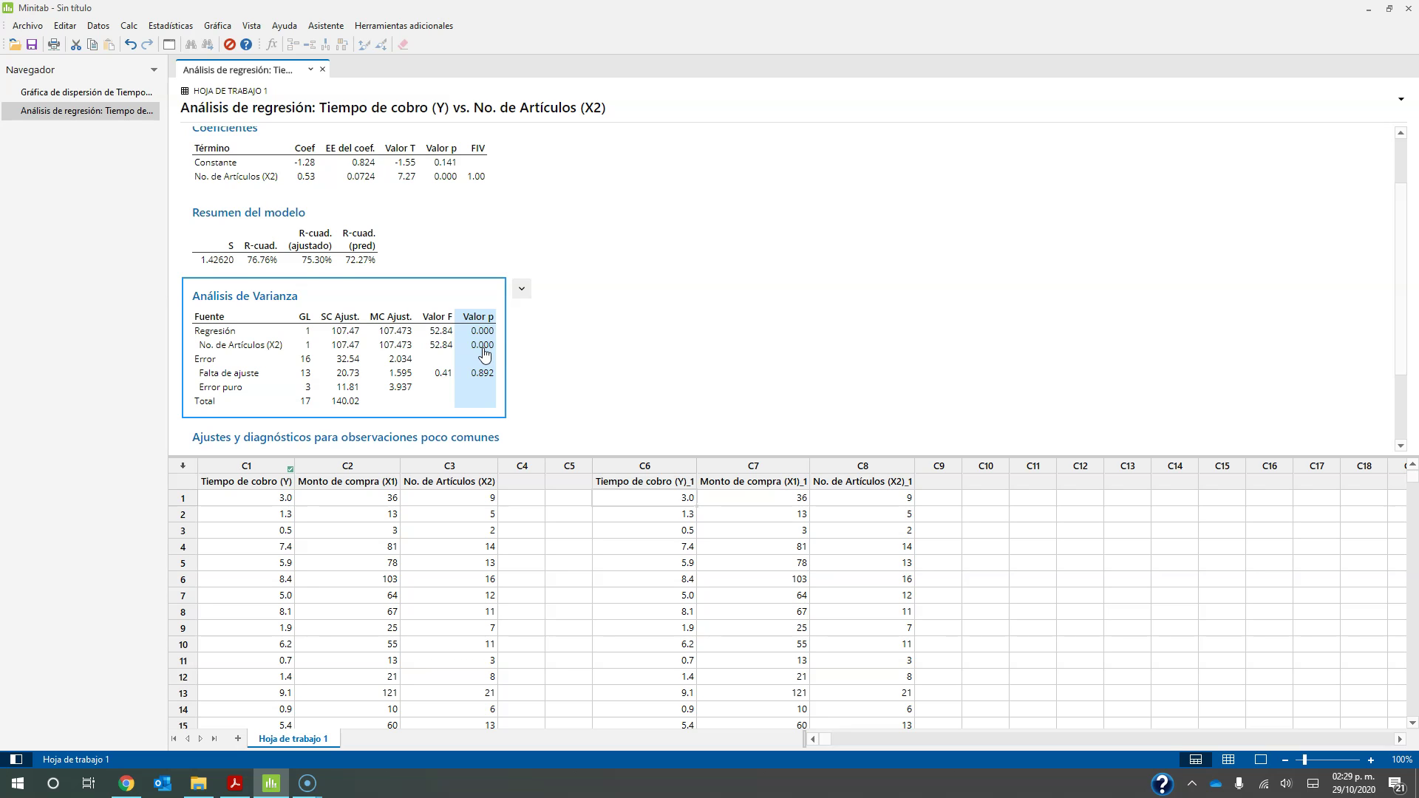
pyautogui.hotkey('alt', 'Tab')
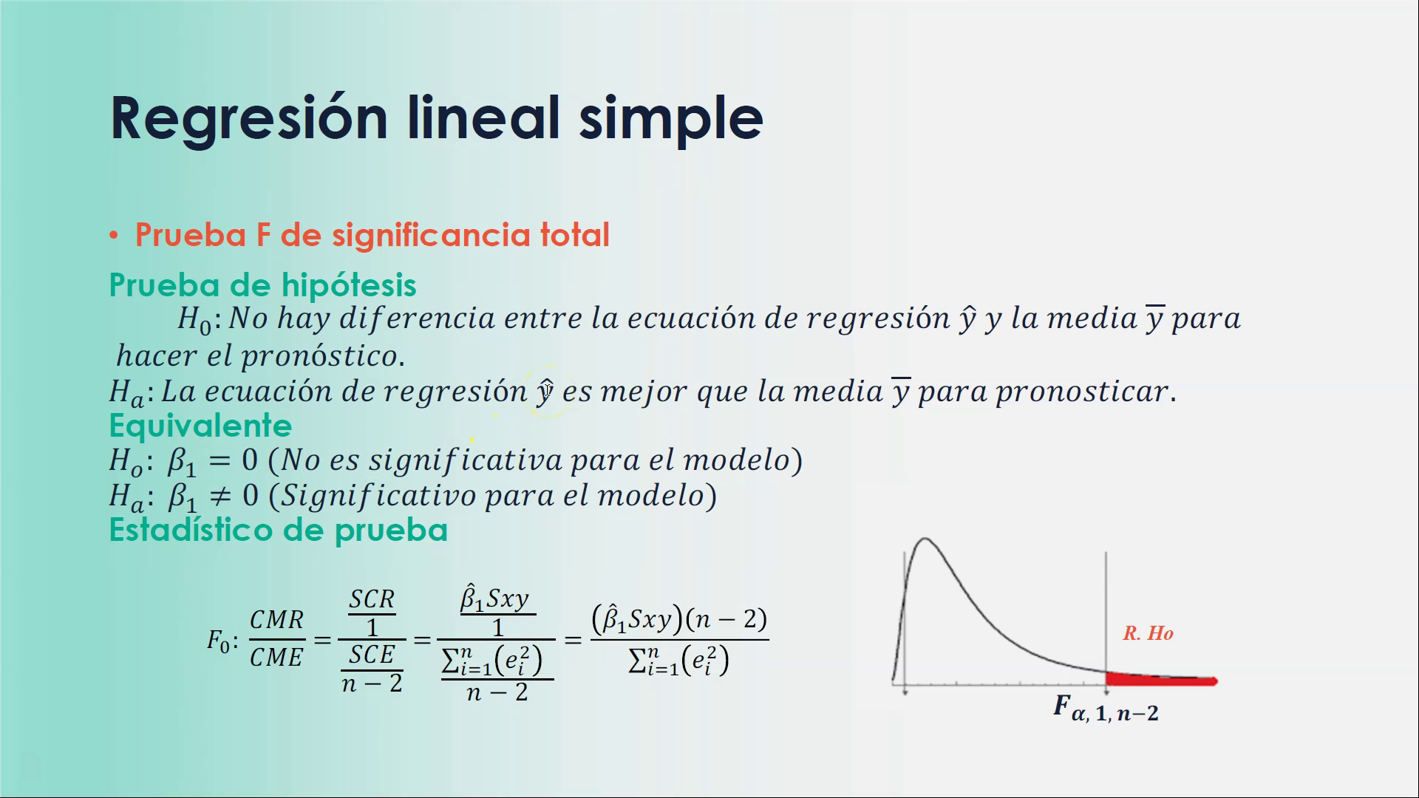
pyautogui.hotkey('alt', 'Tab')
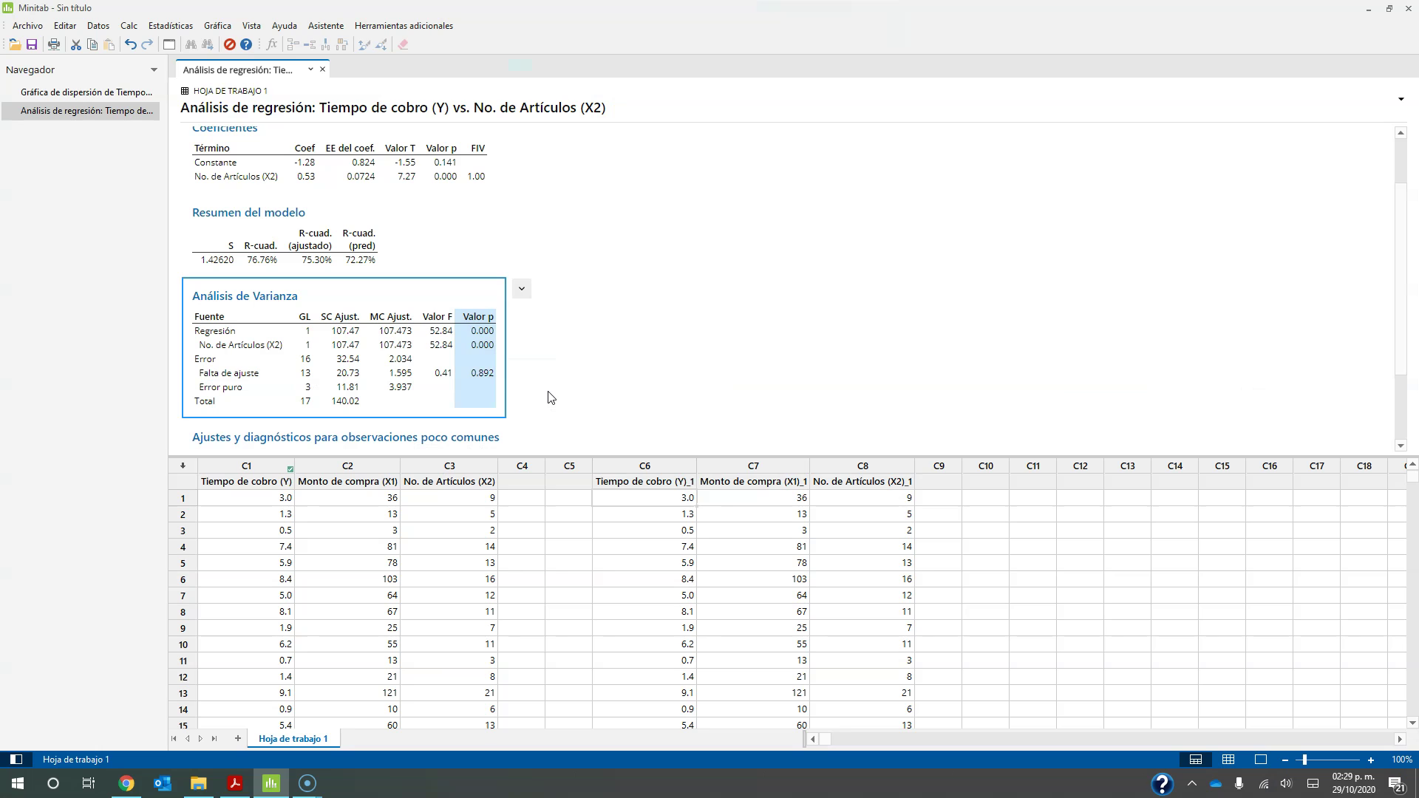
# Step: Examine the MC Ajust. values for regression and error in Análisis de Varianza and relate them to S in Resumen del modelo
pyautogui.click(395, 321)
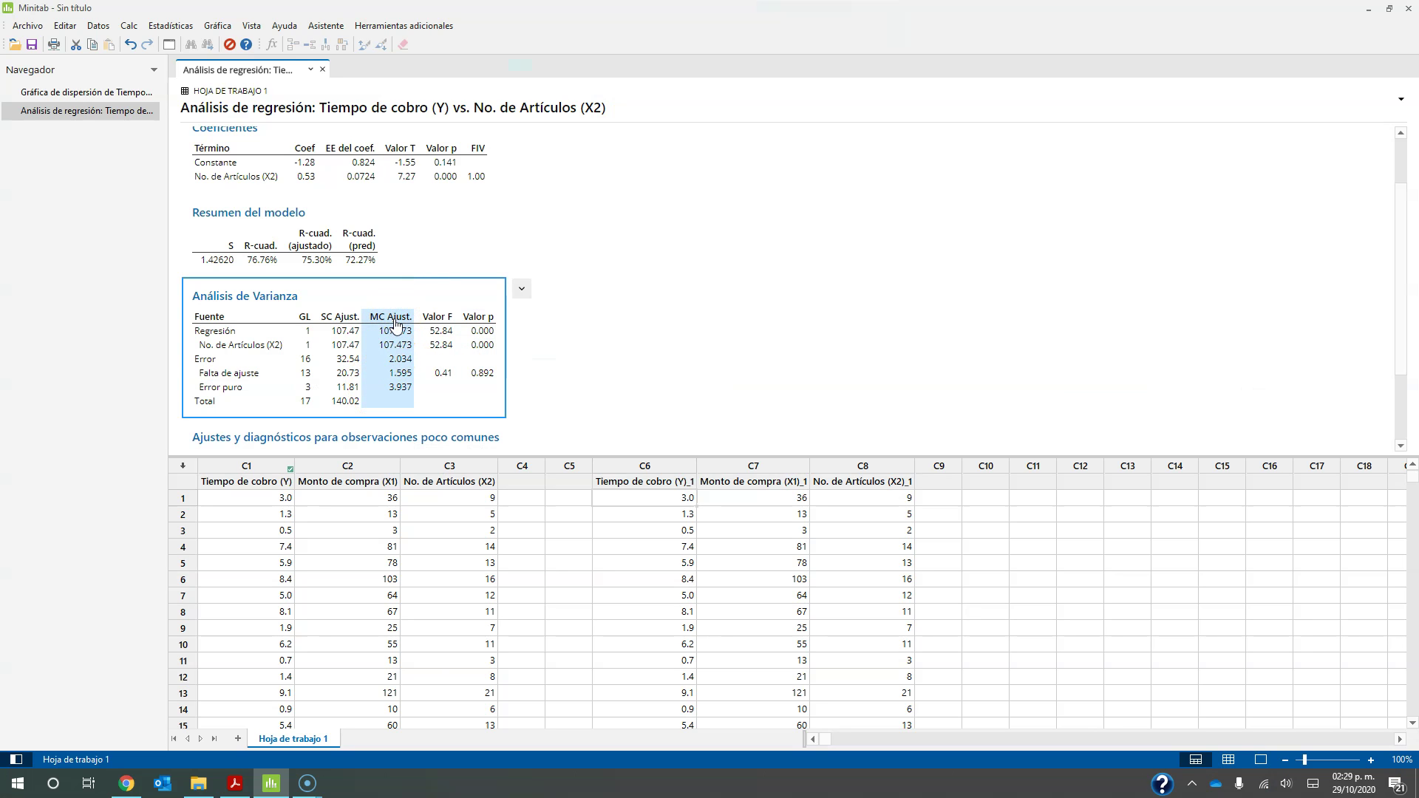
pyautogui.click(396, 338)
pyautogui.click(397, 331)
pyautogui.click(405, 361)
pyautogui.click(403, 365)
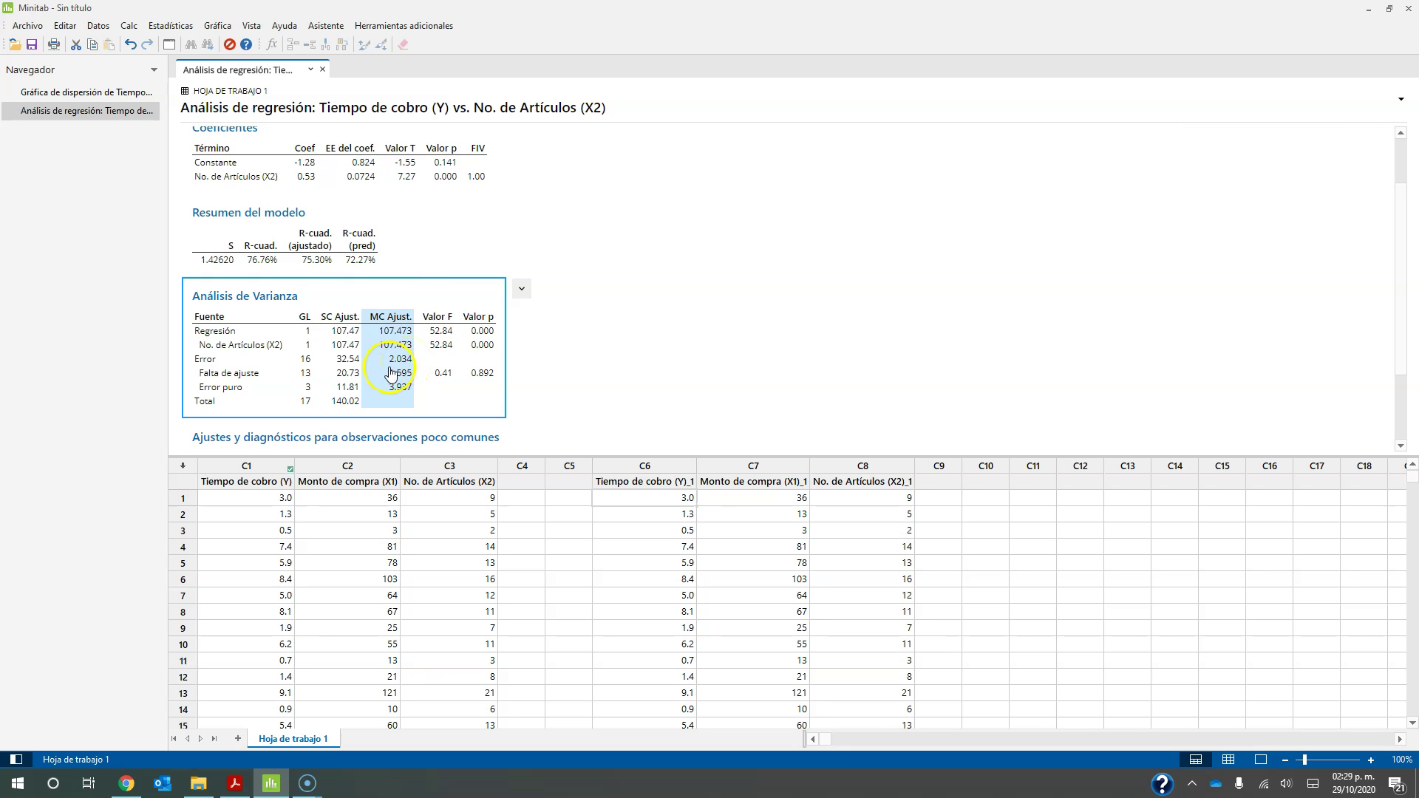
pyautogui.click(397, 320)
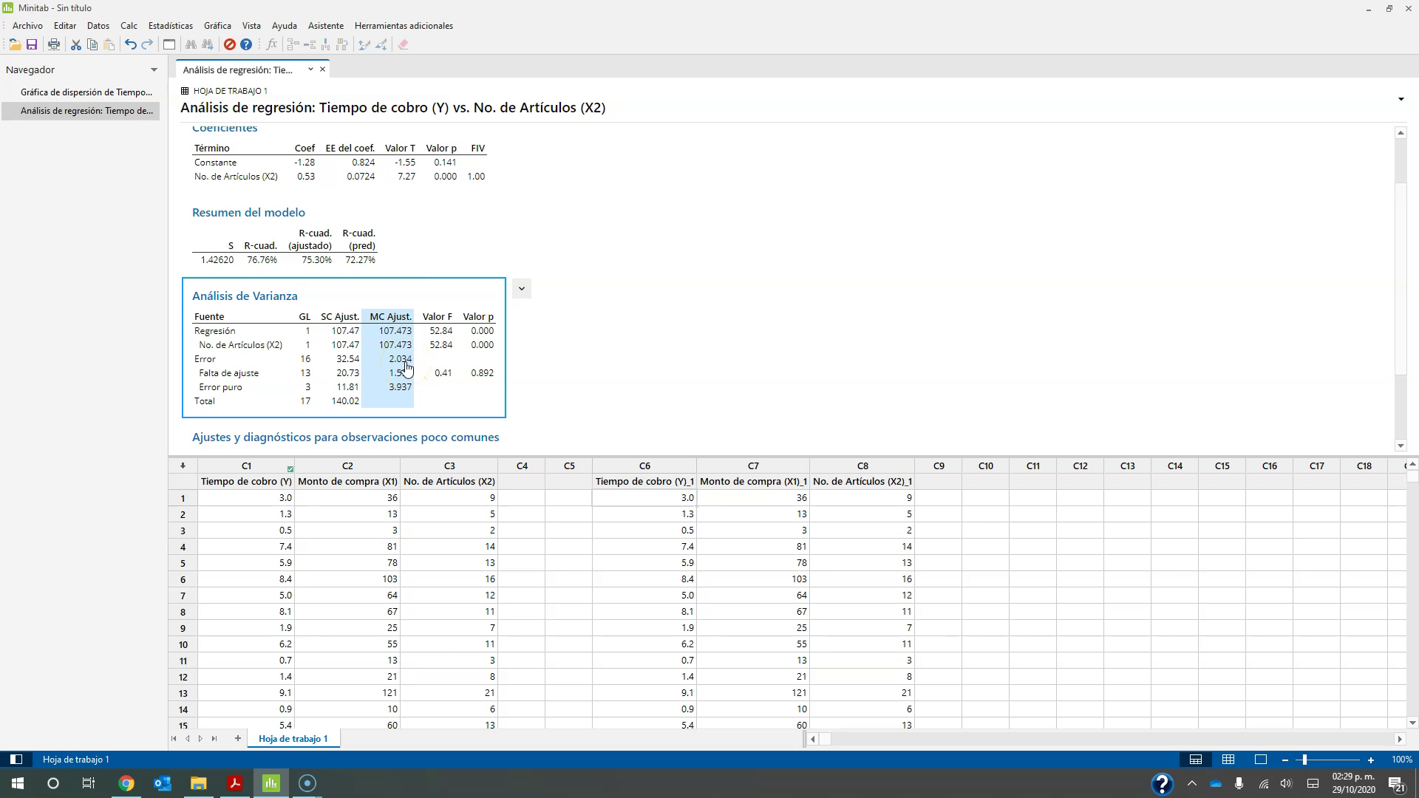
pyautogui.click(225, 261)
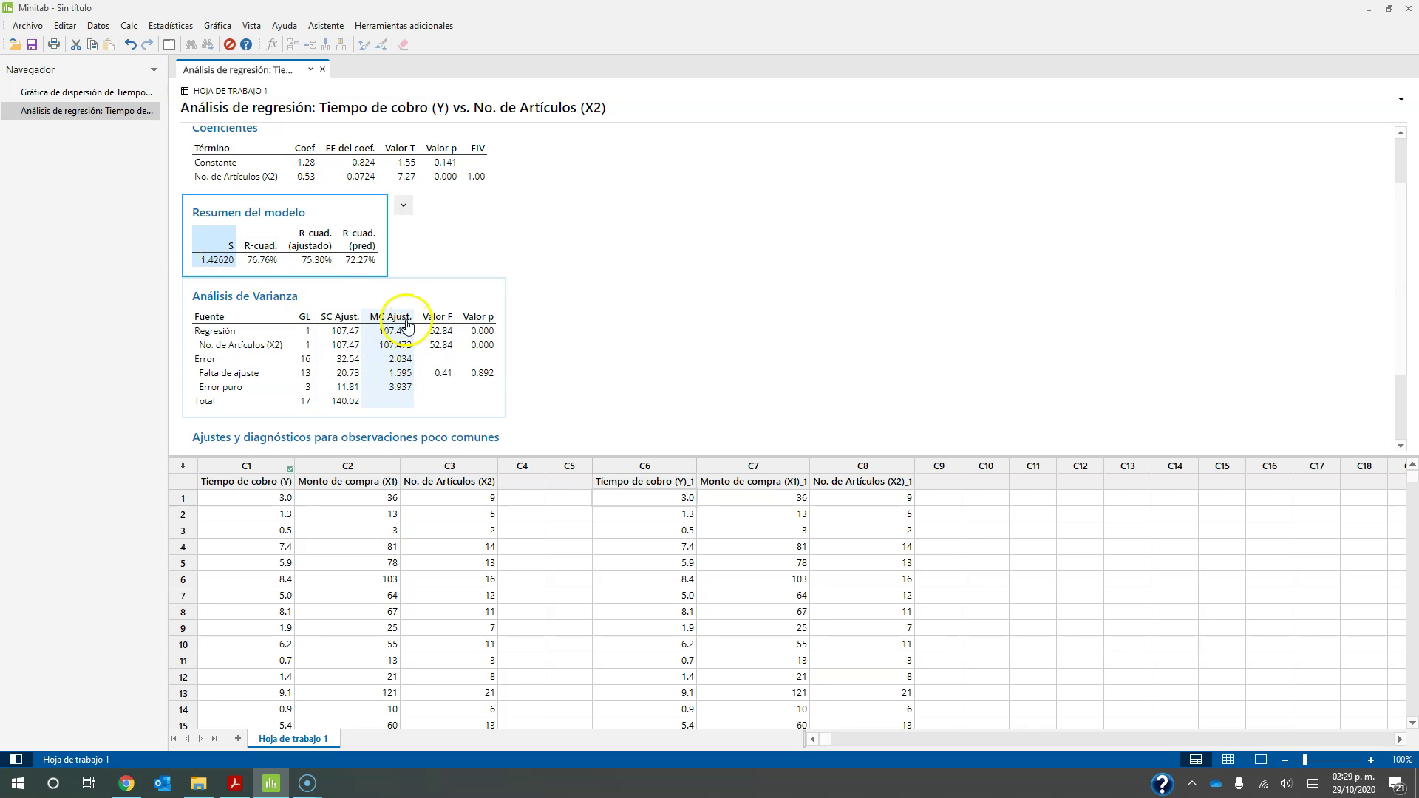
pyautogui.click(403, 360)
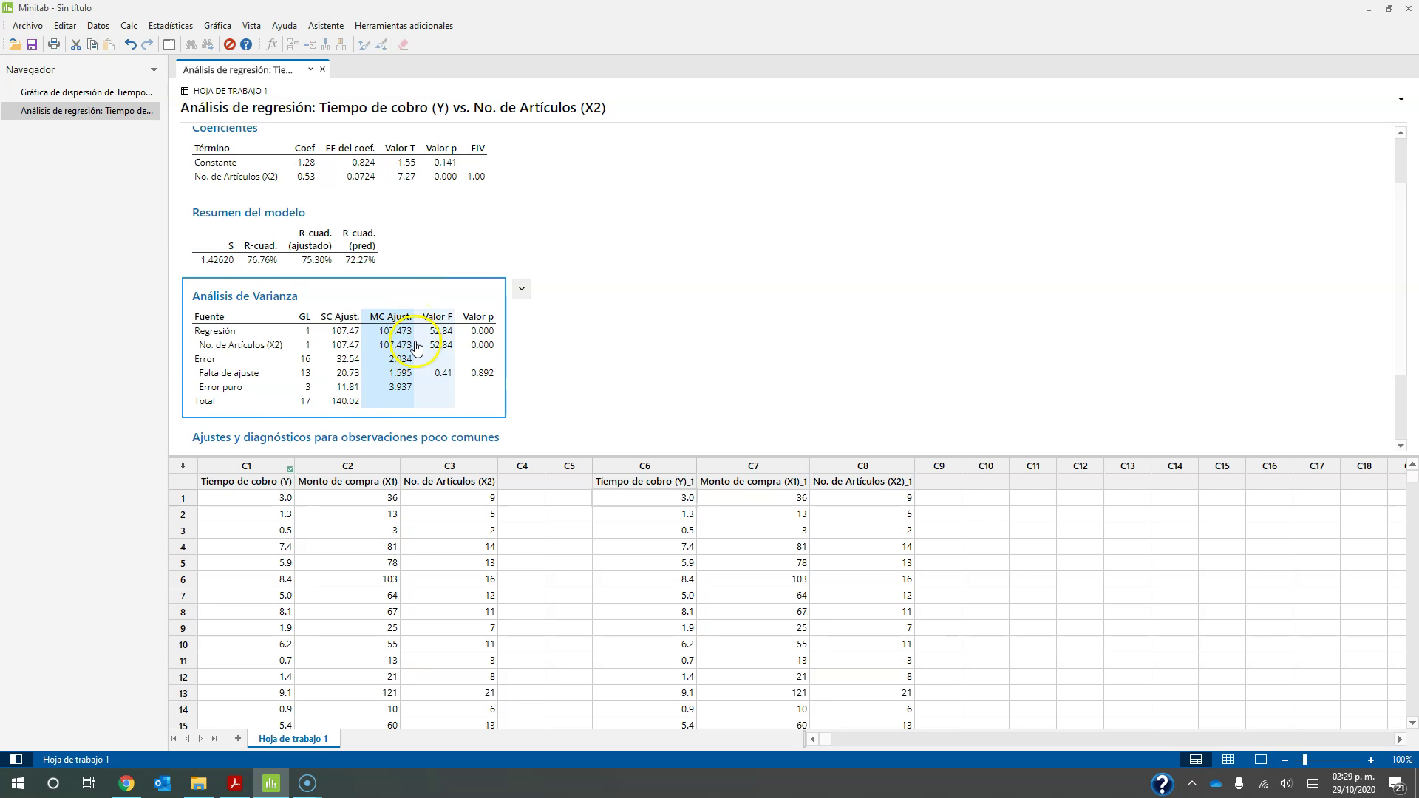
# Step: Look over the diagnostics for unusual observations and check the significance of the constant in the Coeficientes table
pyautogui.scroll(-2, 418, 347)
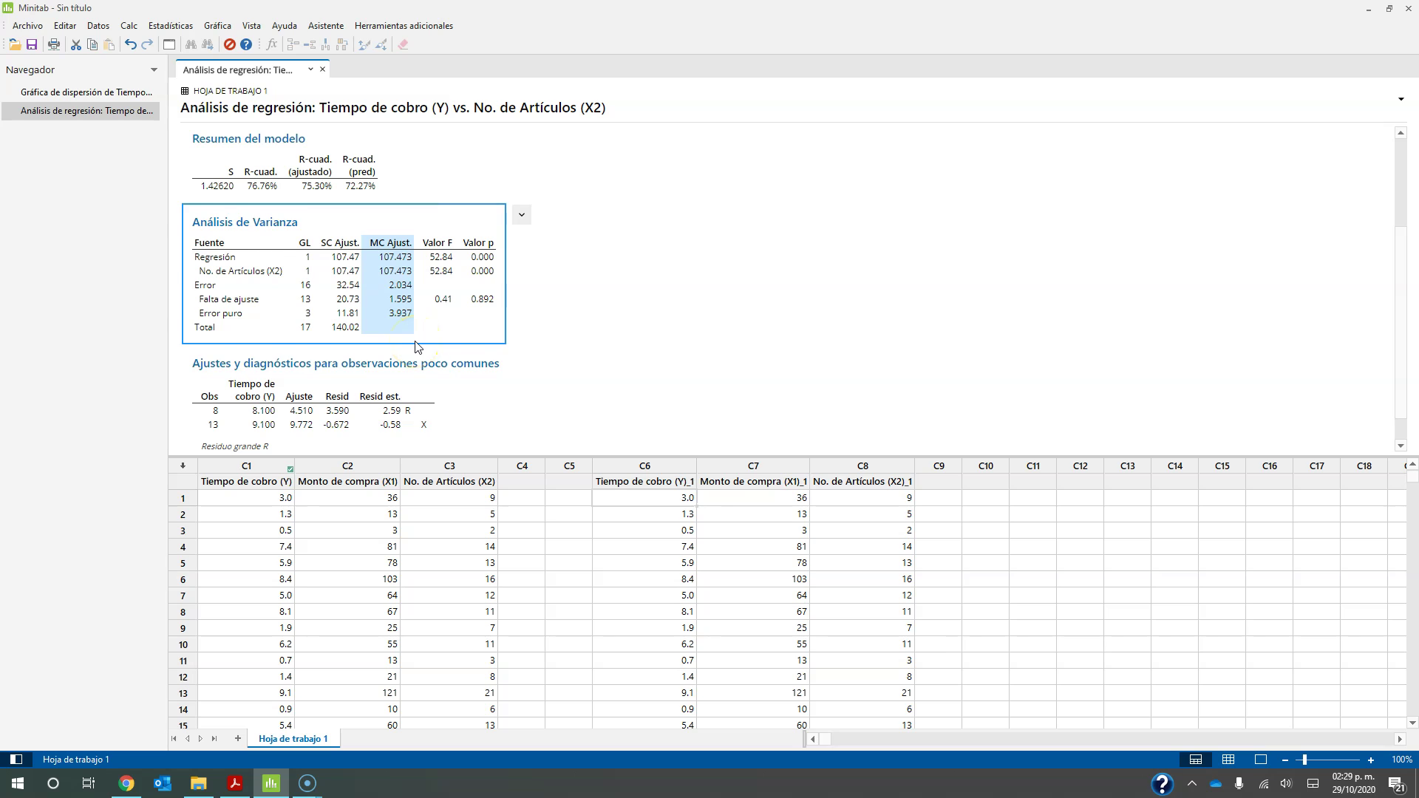
pyautogui.scroll(2, 417, 347)
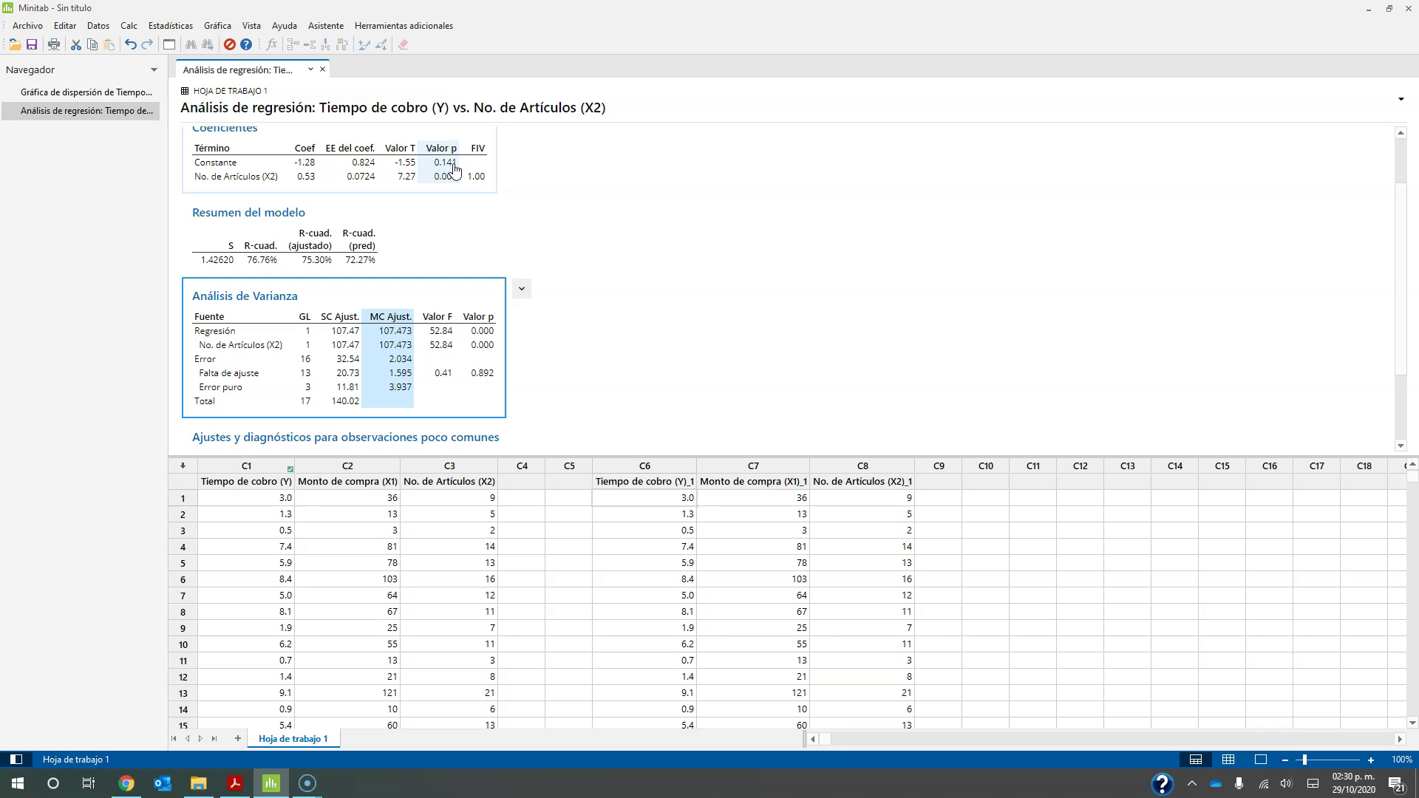
pyautogui.click(415, 177)
pyautogui.click(447, 197)
pyautogui.click(203, 118)
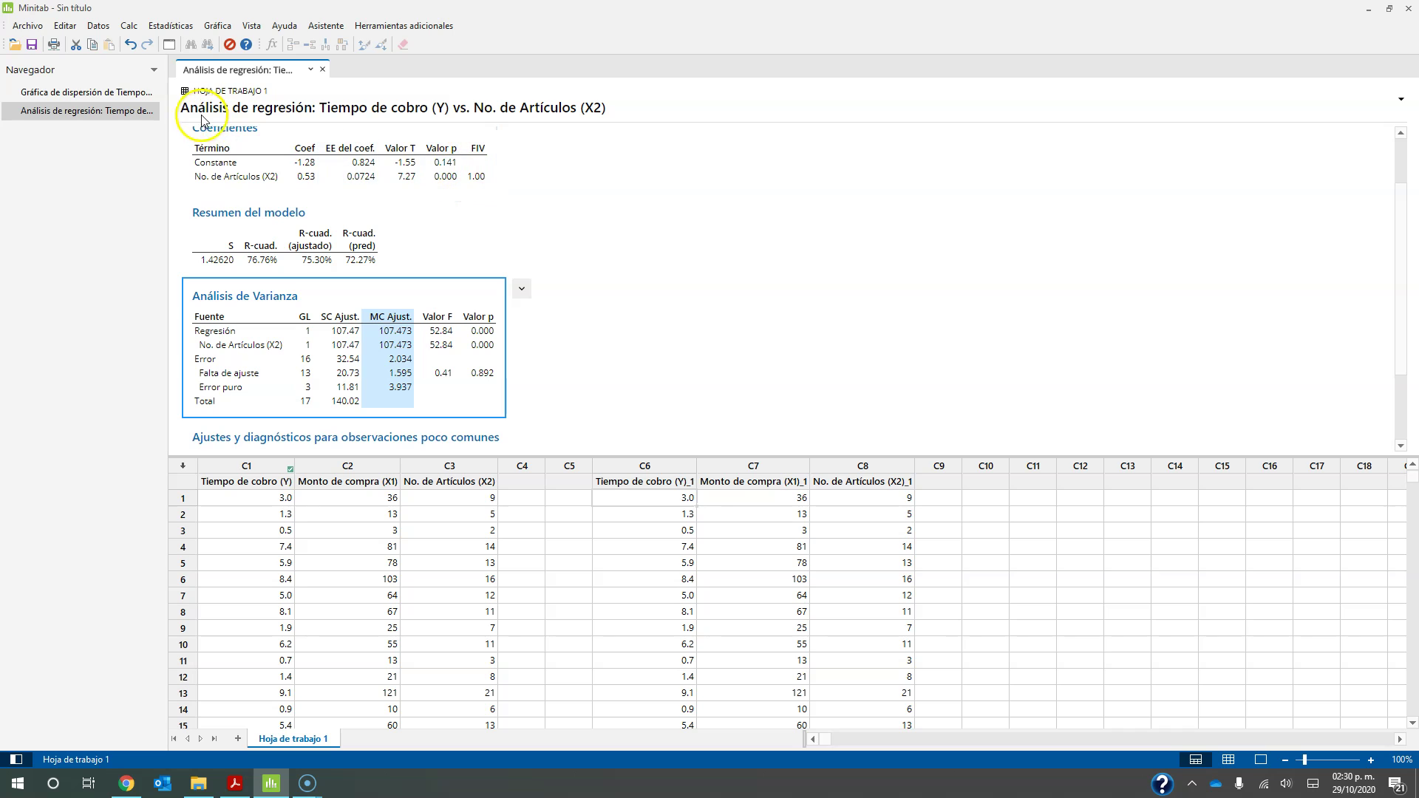
# Step: Refit the regression of Tiempo de cobro (Y) on No. de Artículos (X2) without the constant term in the model
pyautogui.click(181, 25)
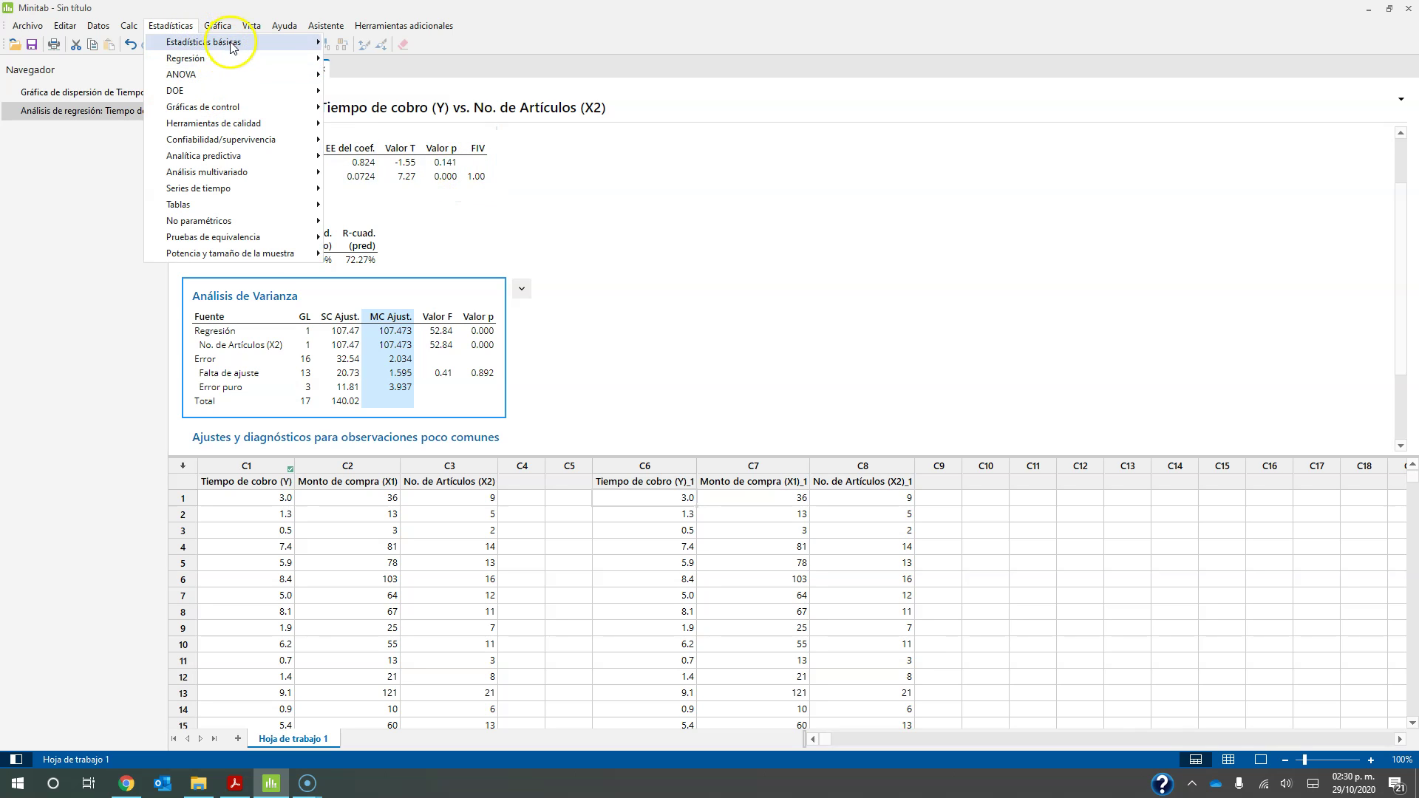
pyautogui.moveTo(231, 57)
pyautogui.moveTo(475, 84)
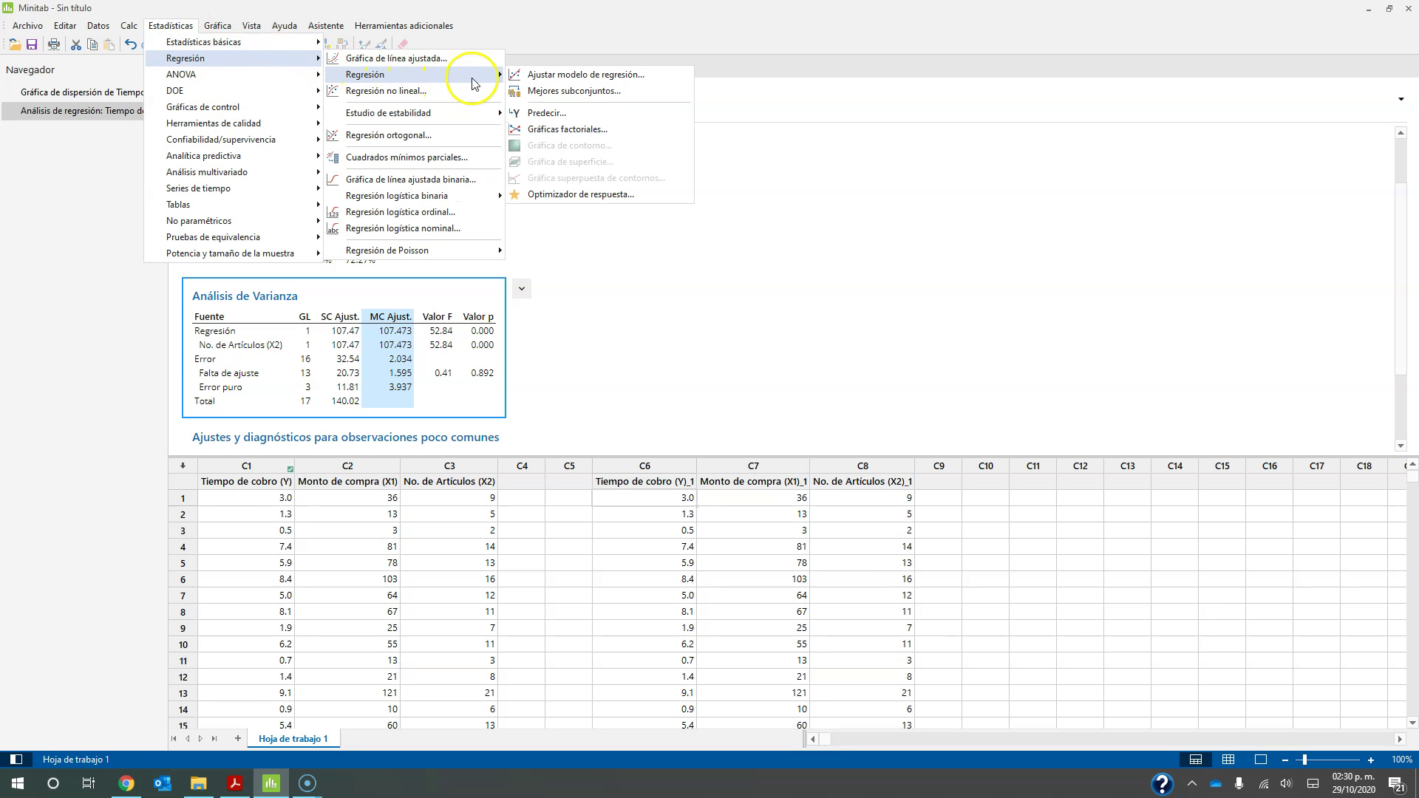
pyautogui.click(535, 77)
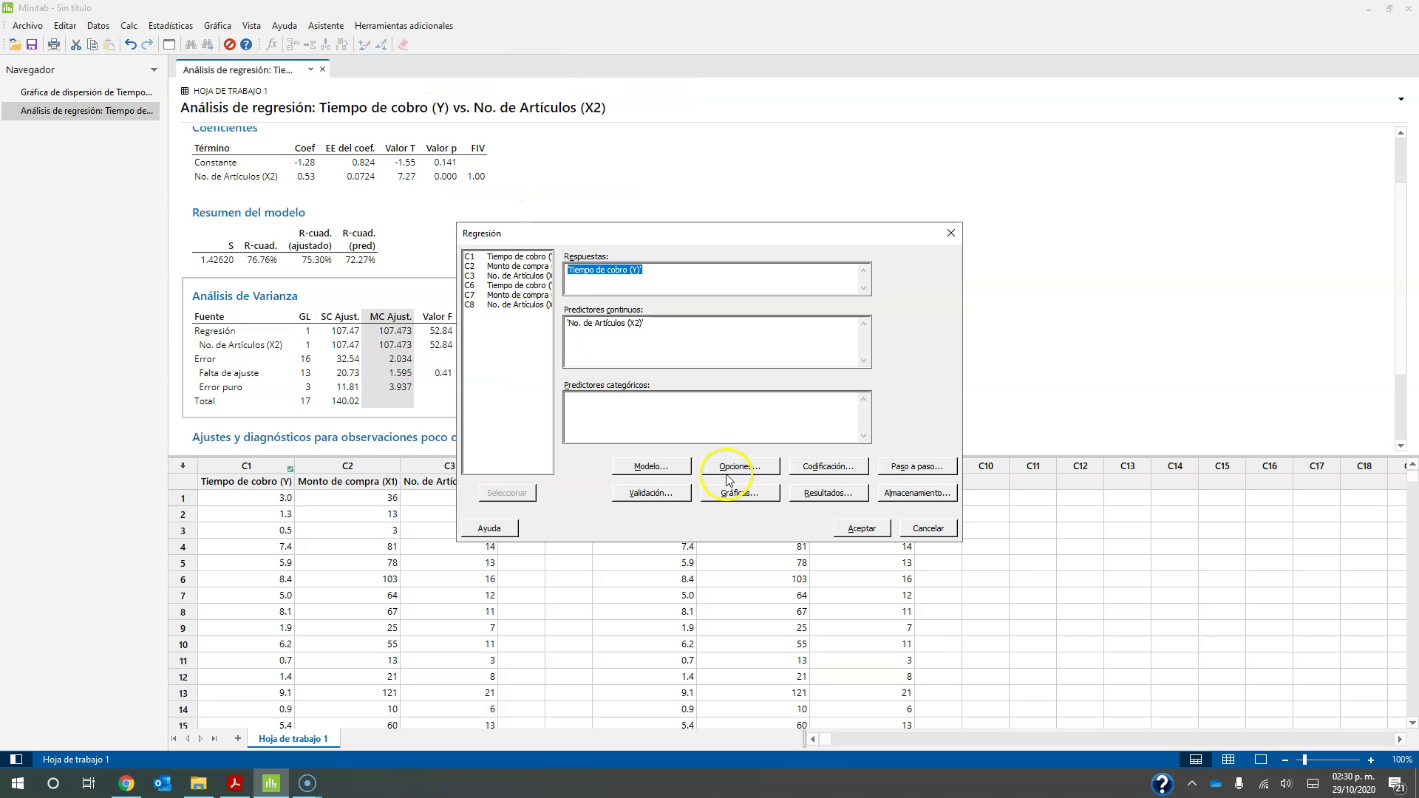
pyautogui.click(732, 466)
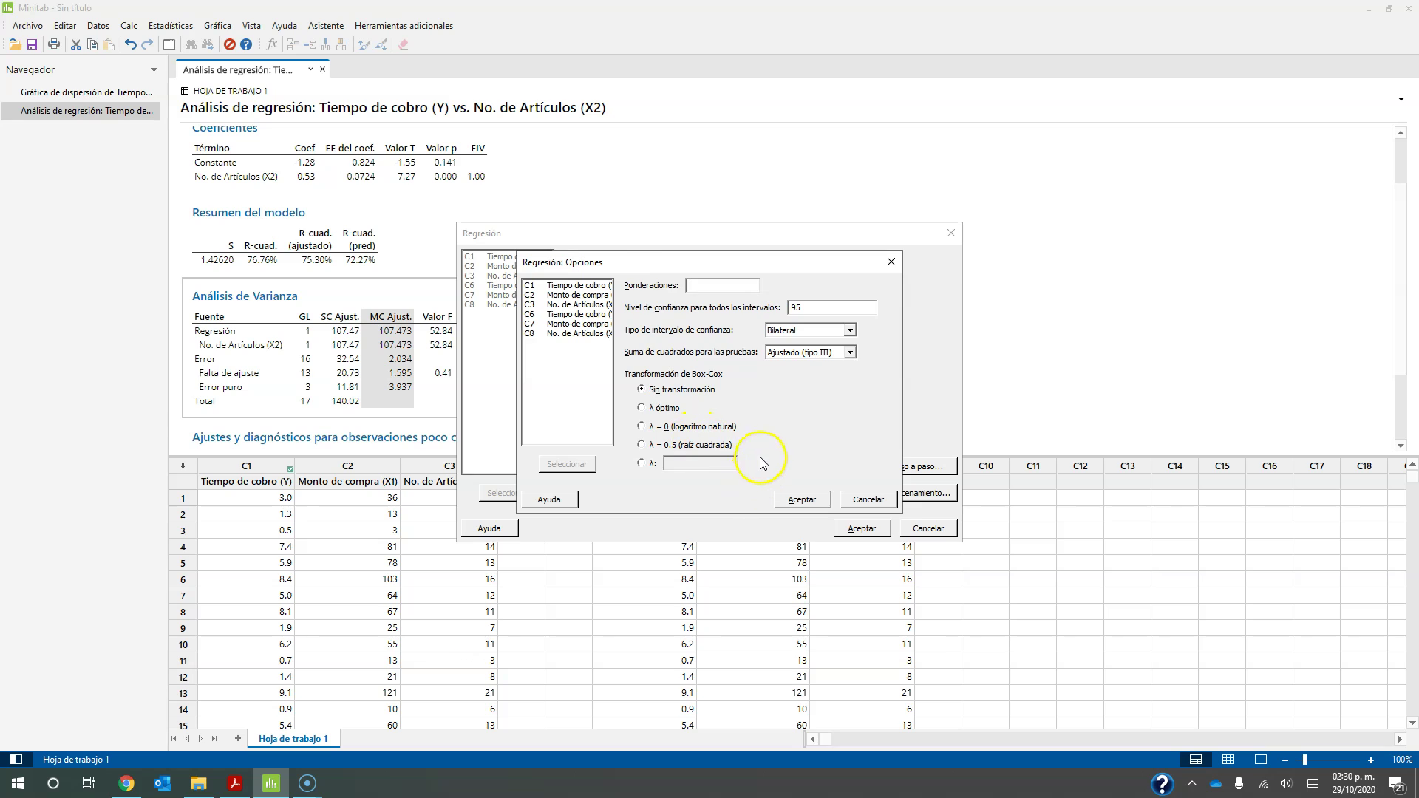
pyautogui.press('Escape')
pyautogui.click(672, 467)
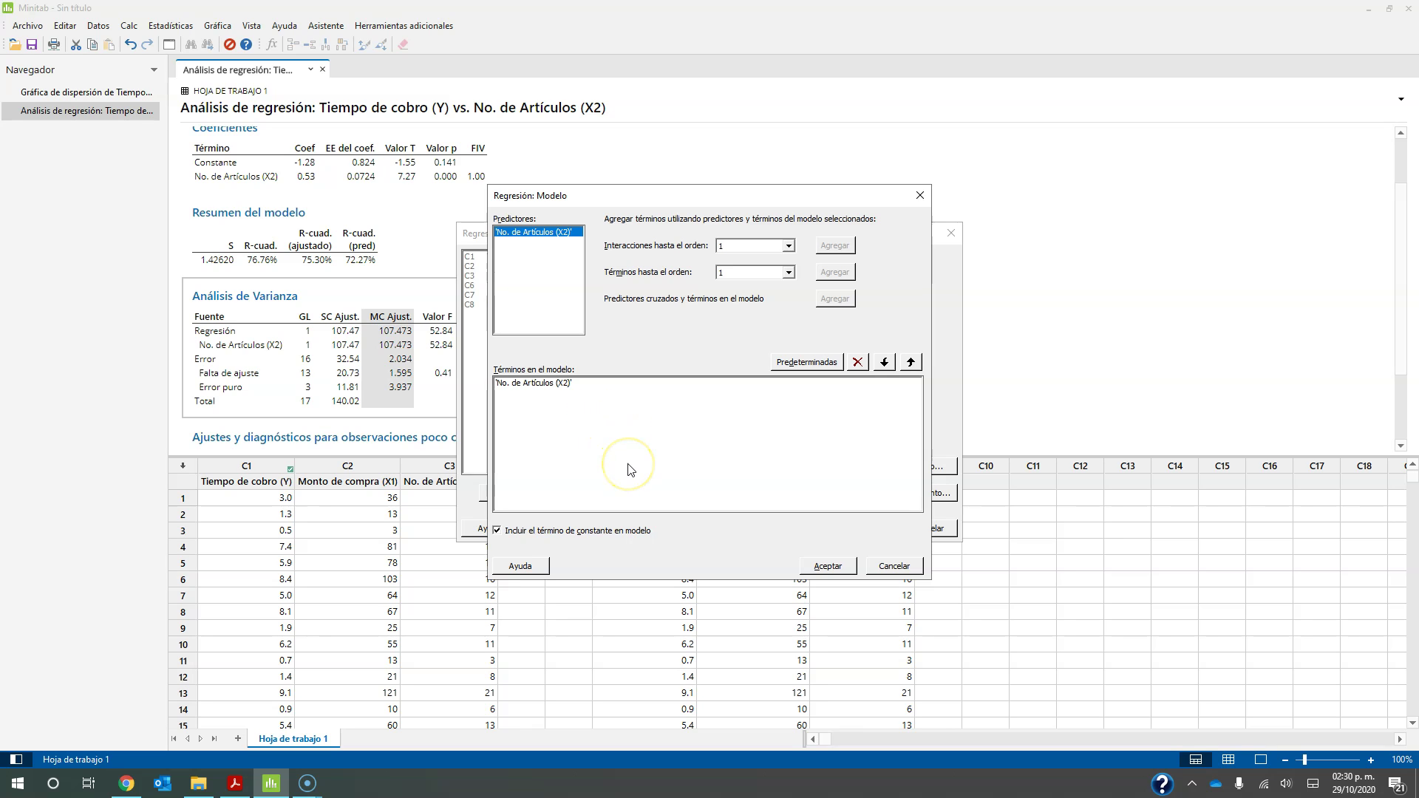
pyautogui.press('Return')
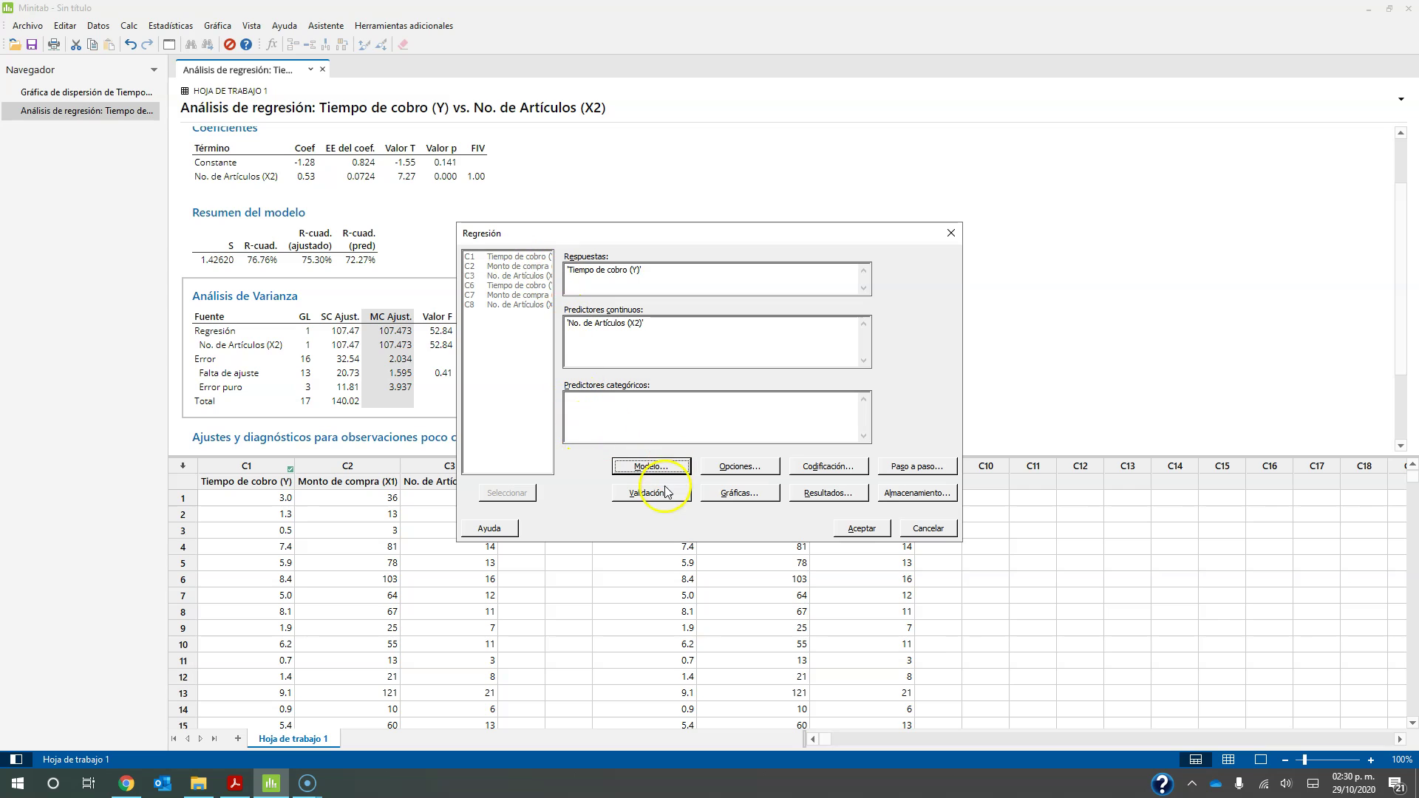
pyautogui.click(650, 466)
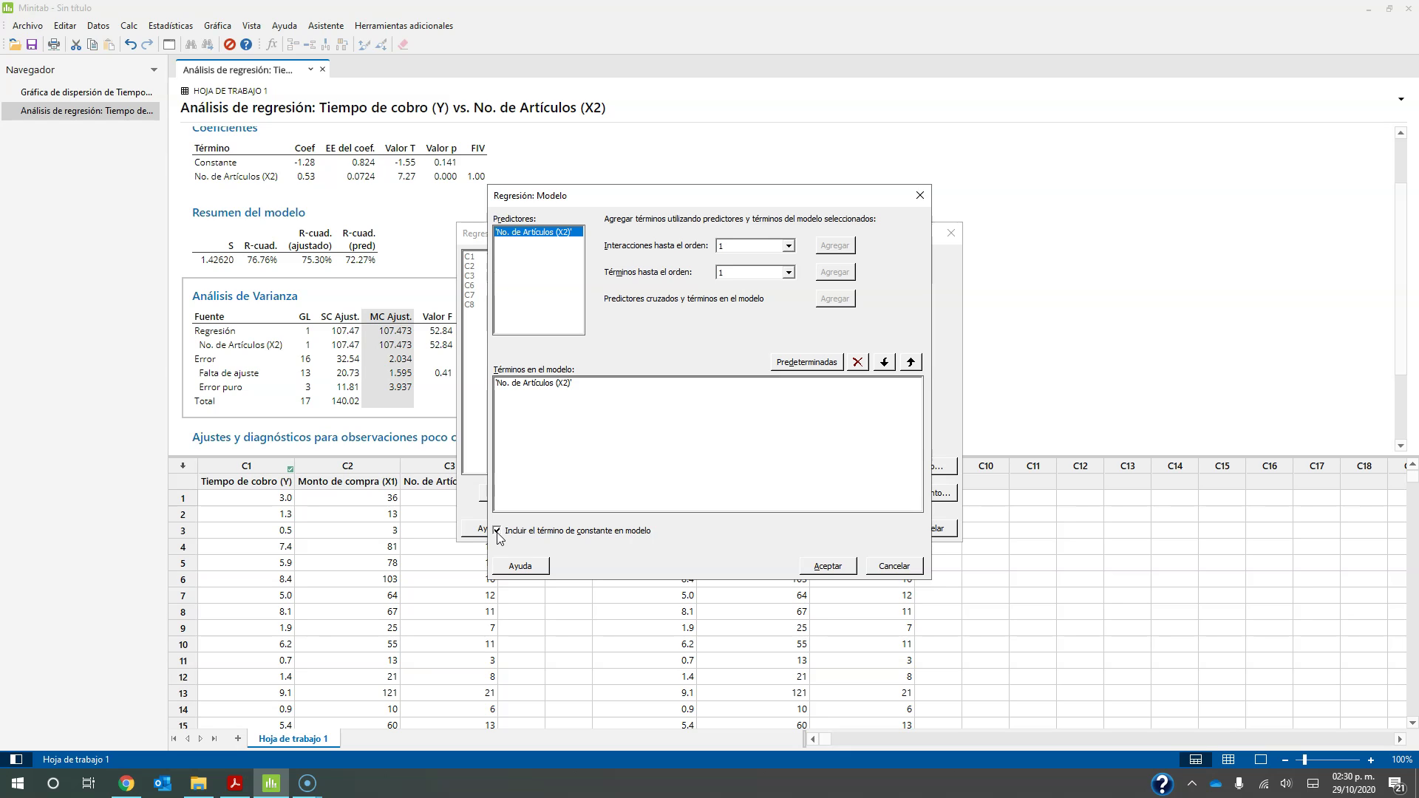
pyautogui.click(497, 532)
pyautogui.click(840, 568)
pyautogui.click(854, 527)
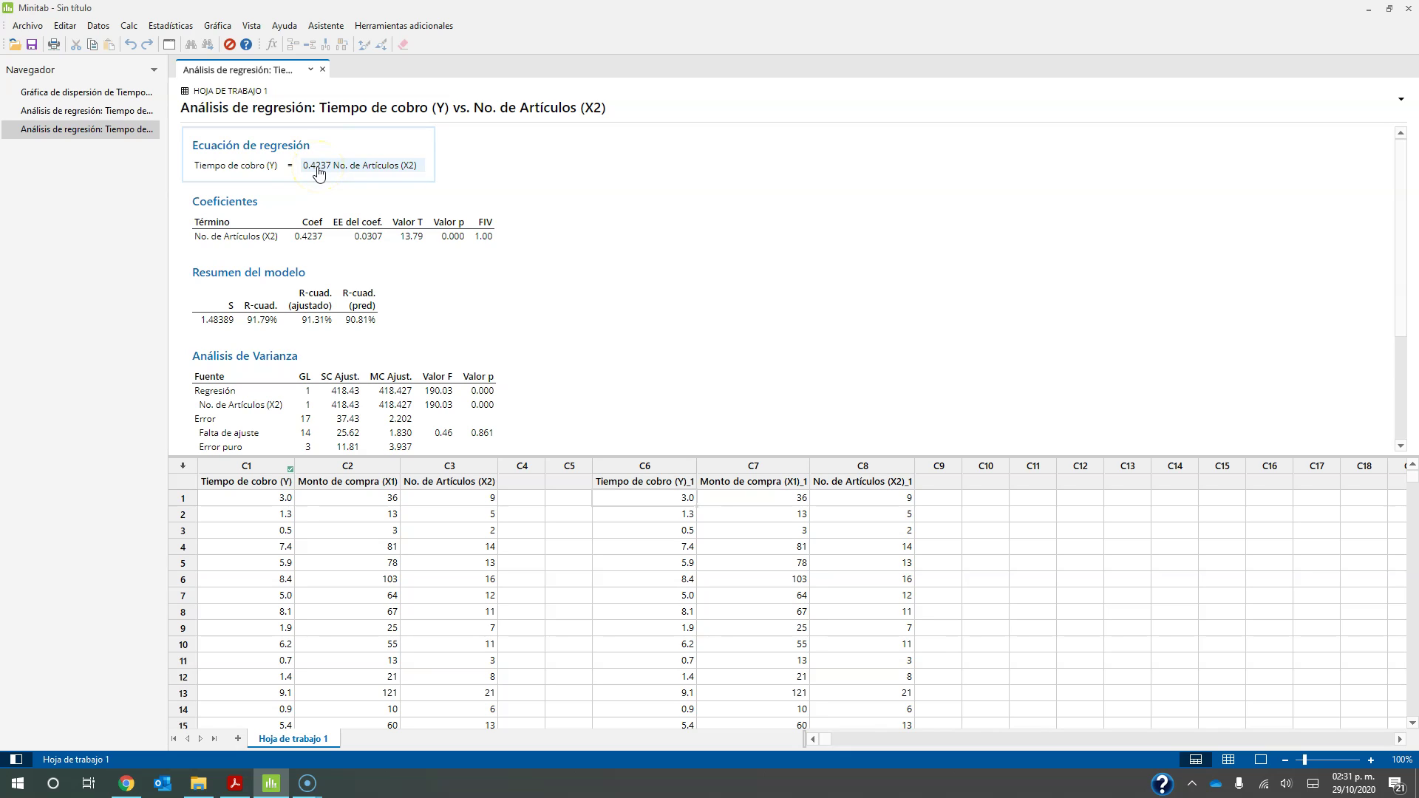
# Step: Examine the new regression equation and review the slides from the coefficient of determination to the linear correlation interpretation
pyautogui.click(251, 144)
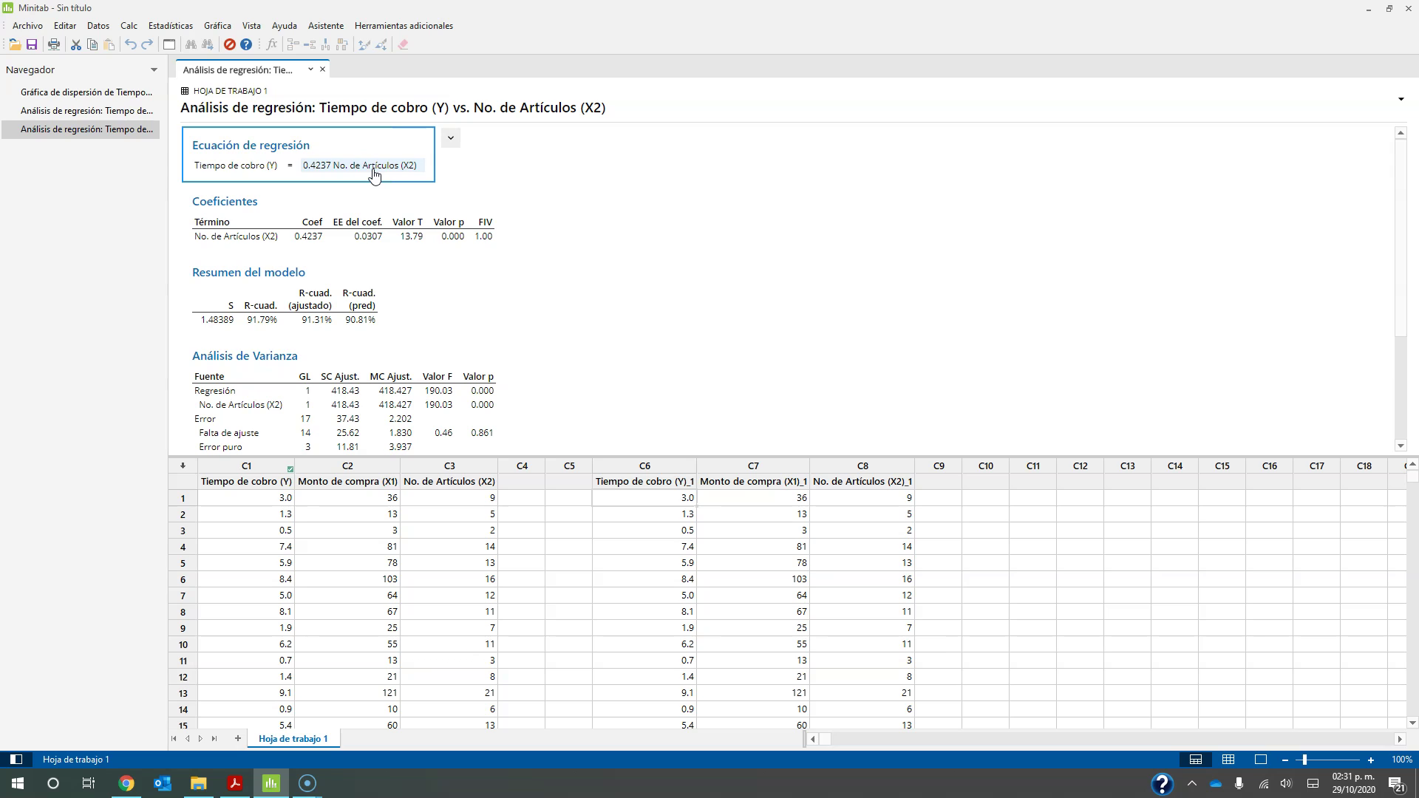
pyautogui.hotkey('alt', 'Tab')
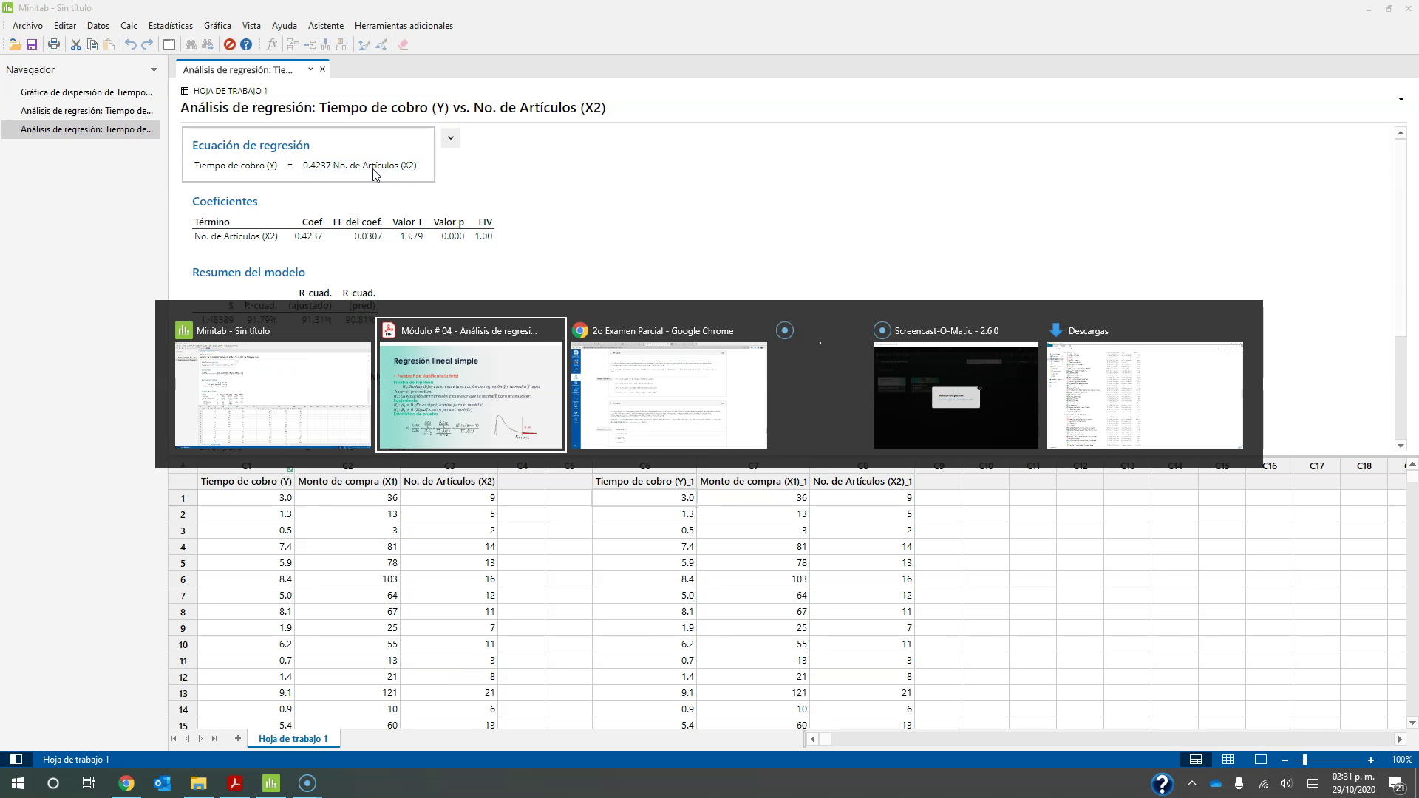
pyautogui.press('Right')
pyautogui.press('Right')
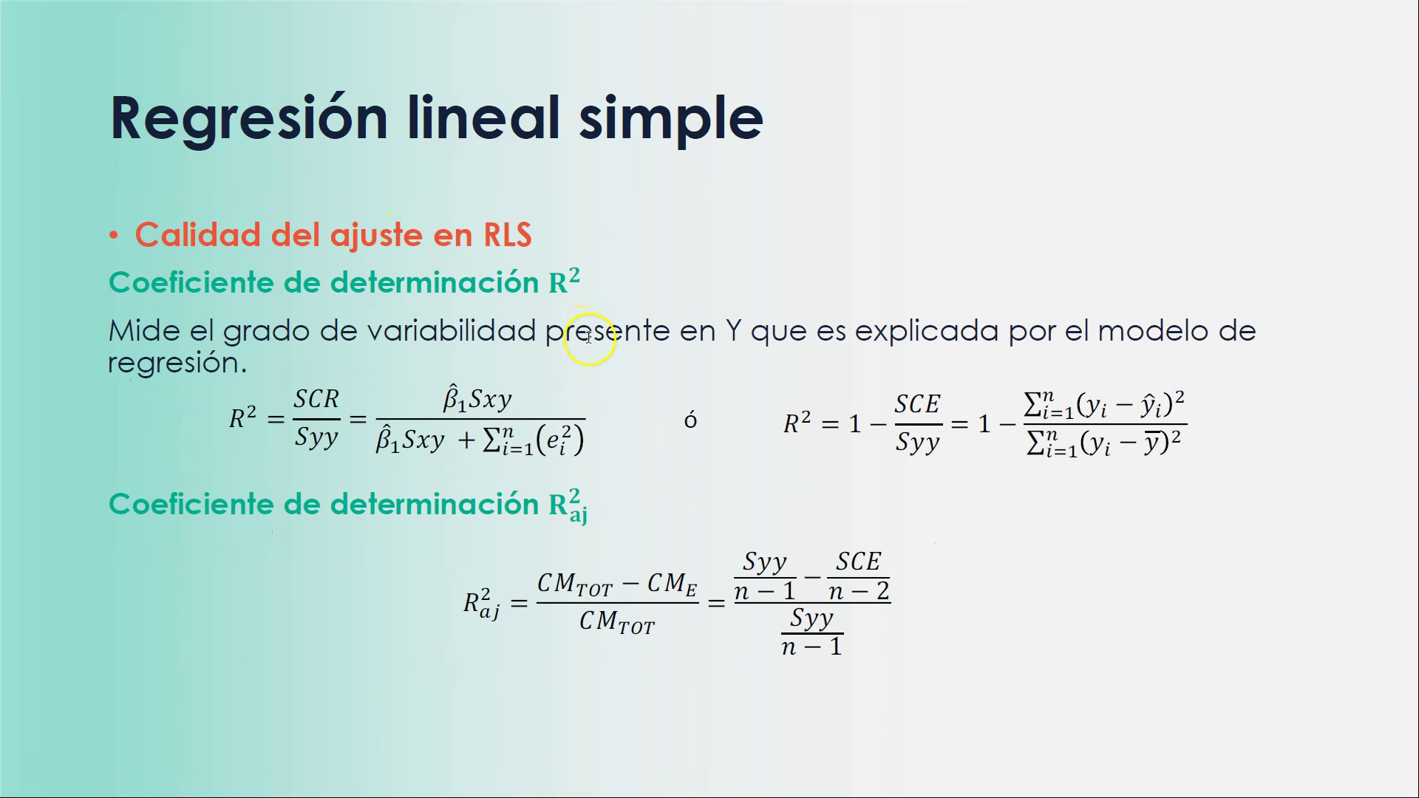
pyautogui.press('Right')
pyautogui.press('Right')
pyautogui.press('Right')
pyautogui.press('Right')
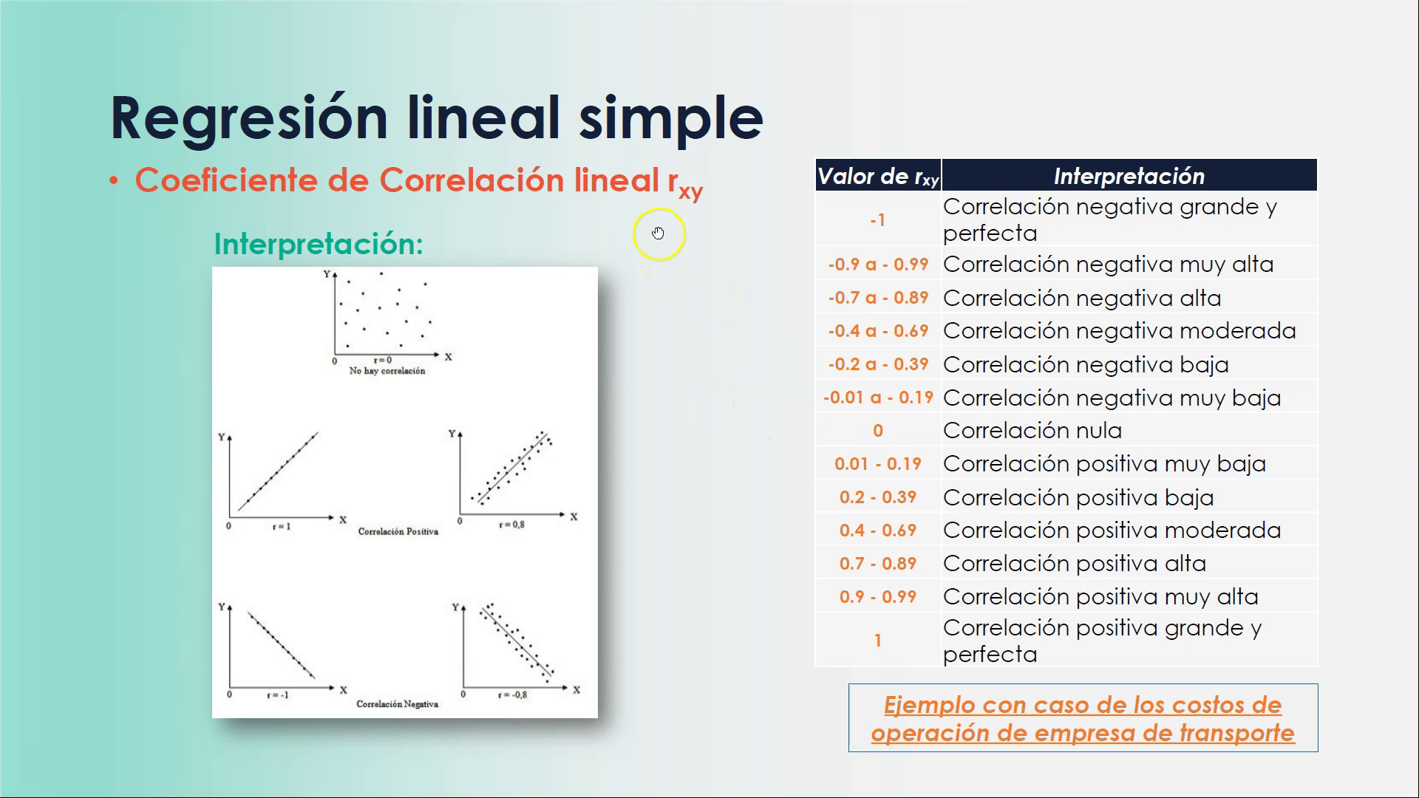
# Step: Switch back to Minitab and run a correlation between No. de Artículos (X2) and Tiempo de cobro (Y)
pyautogui.hotkey('alt', 'Tab')
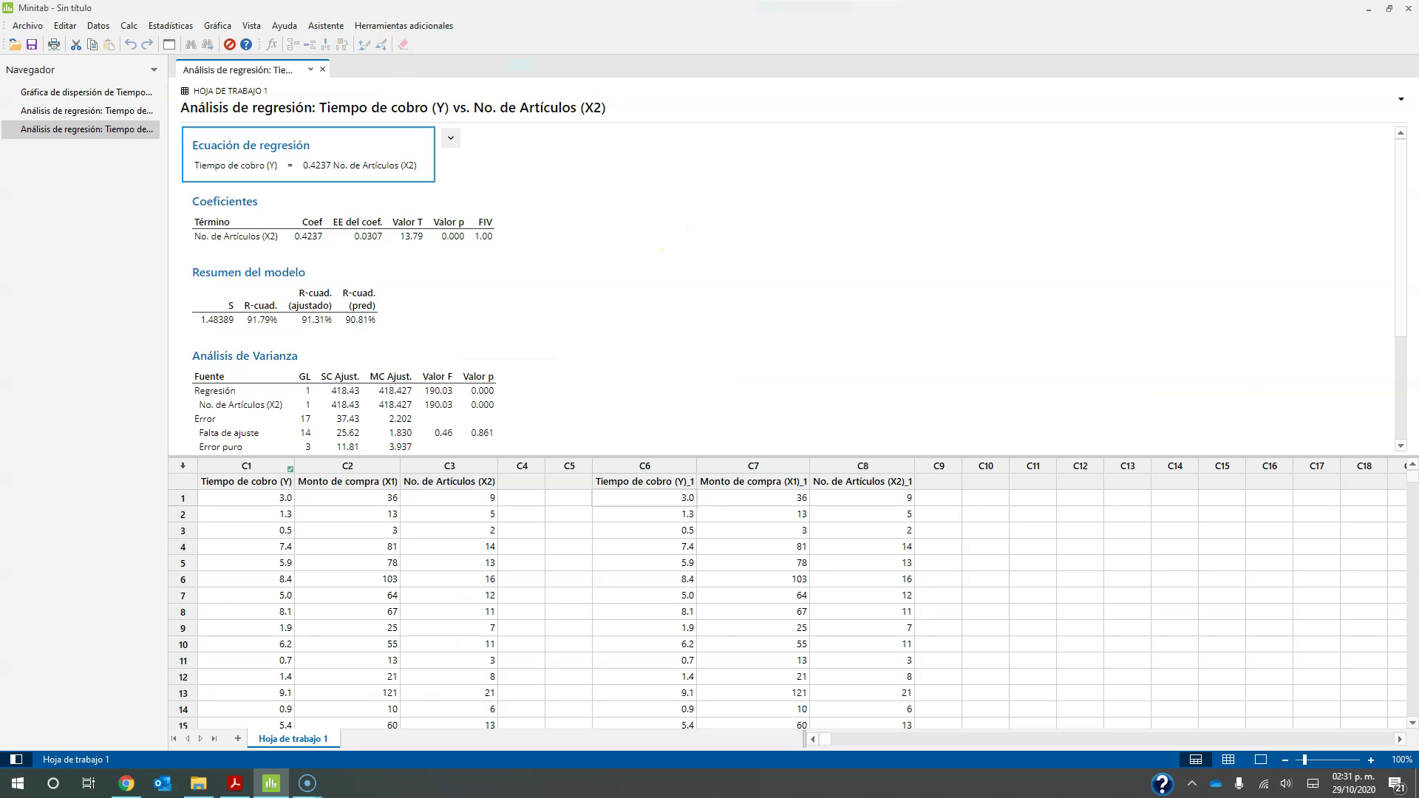
pyautogui.click(188, 27)
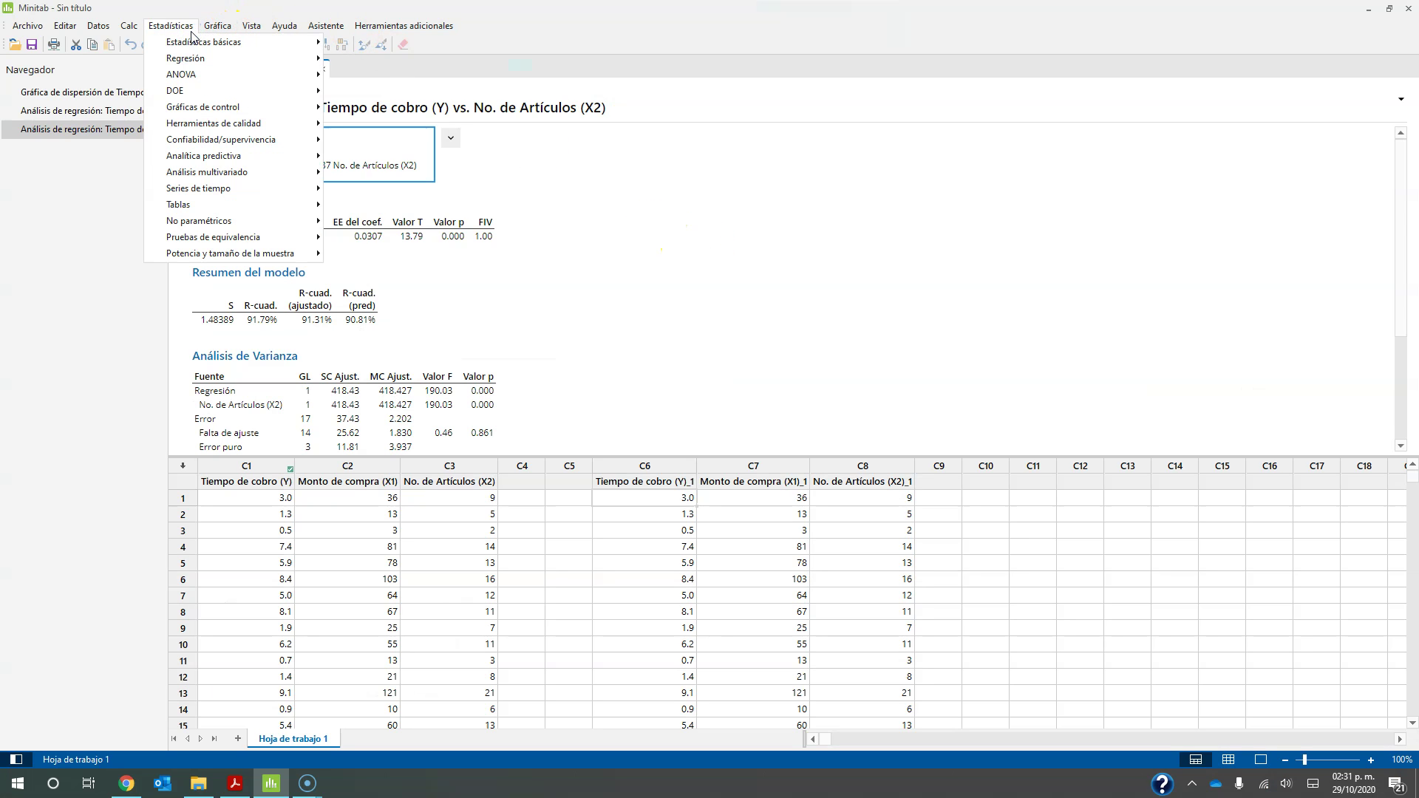
pyautogui.click(196, 43)
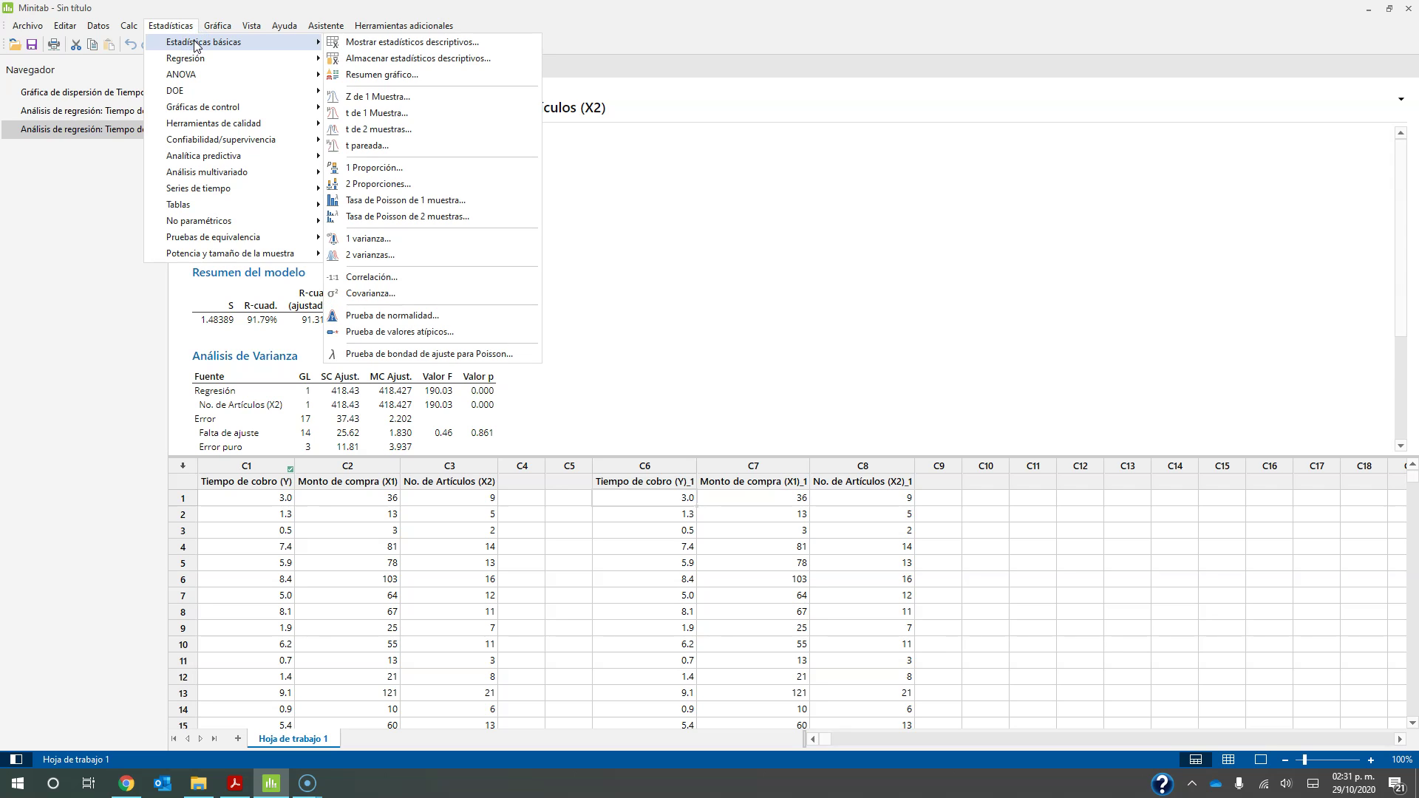
pyautogui.click(398, 277)
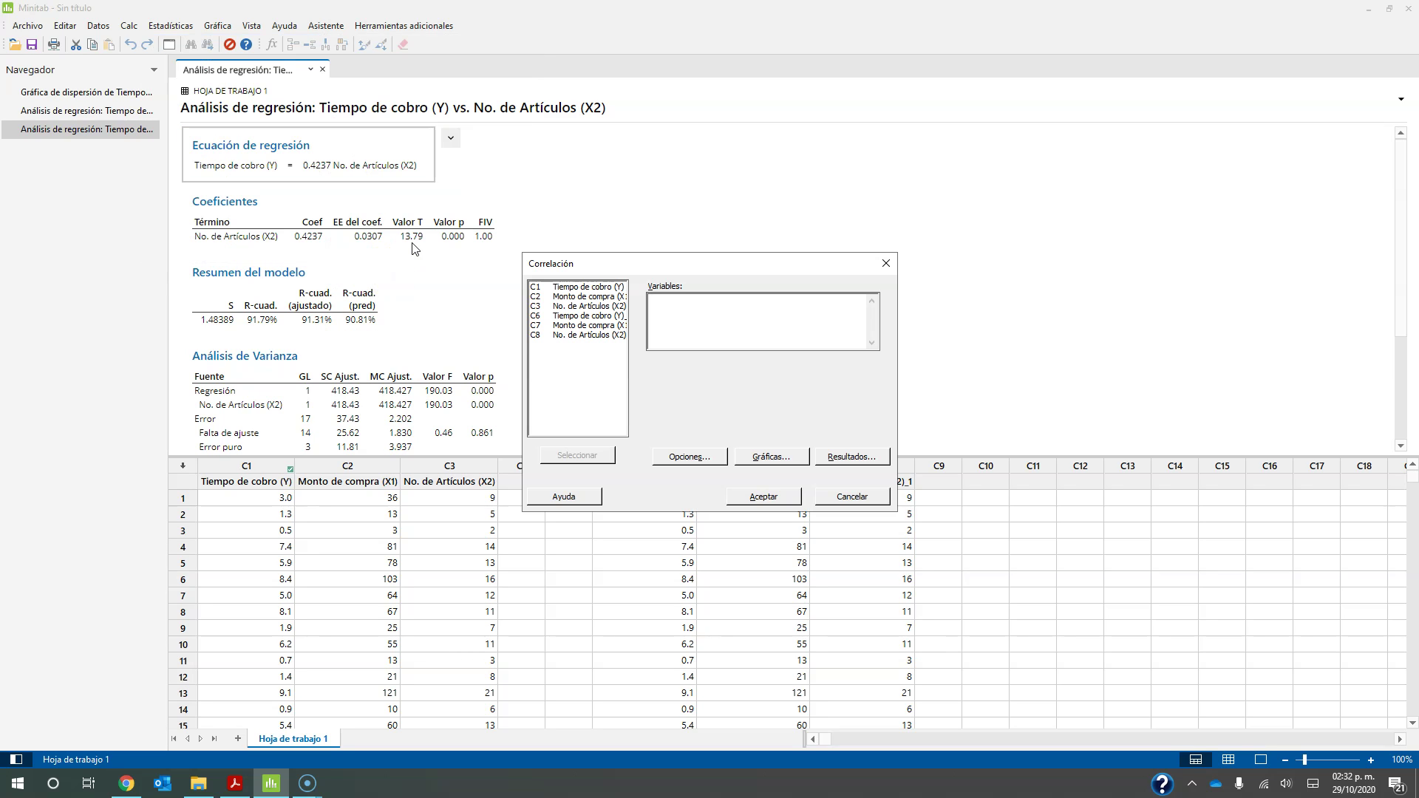
pyautogui.doubleClick(586, 306)
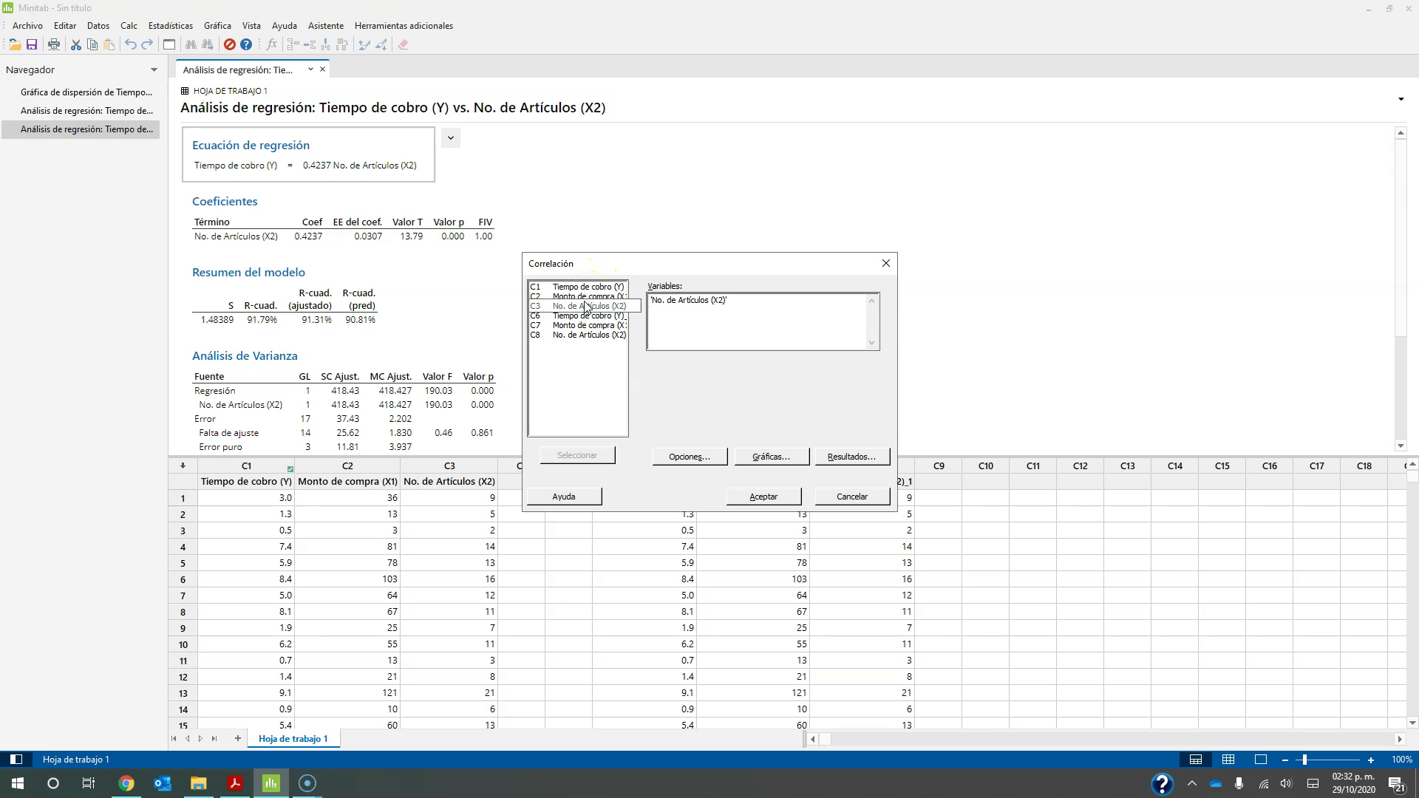
pyautogui.doubleClick(584, 287)
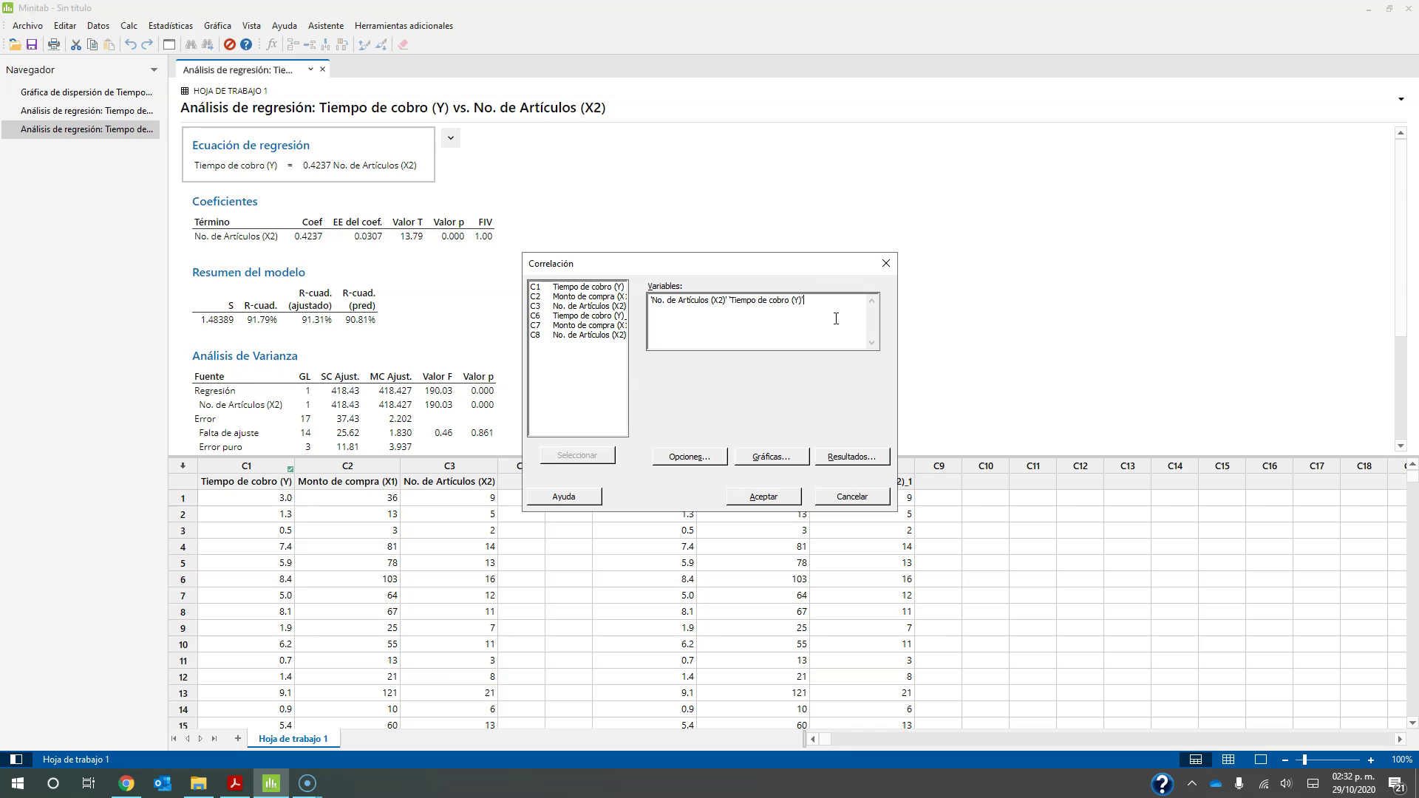
pyautogui.click(783, 497)
pyautogui.click(783, 497)
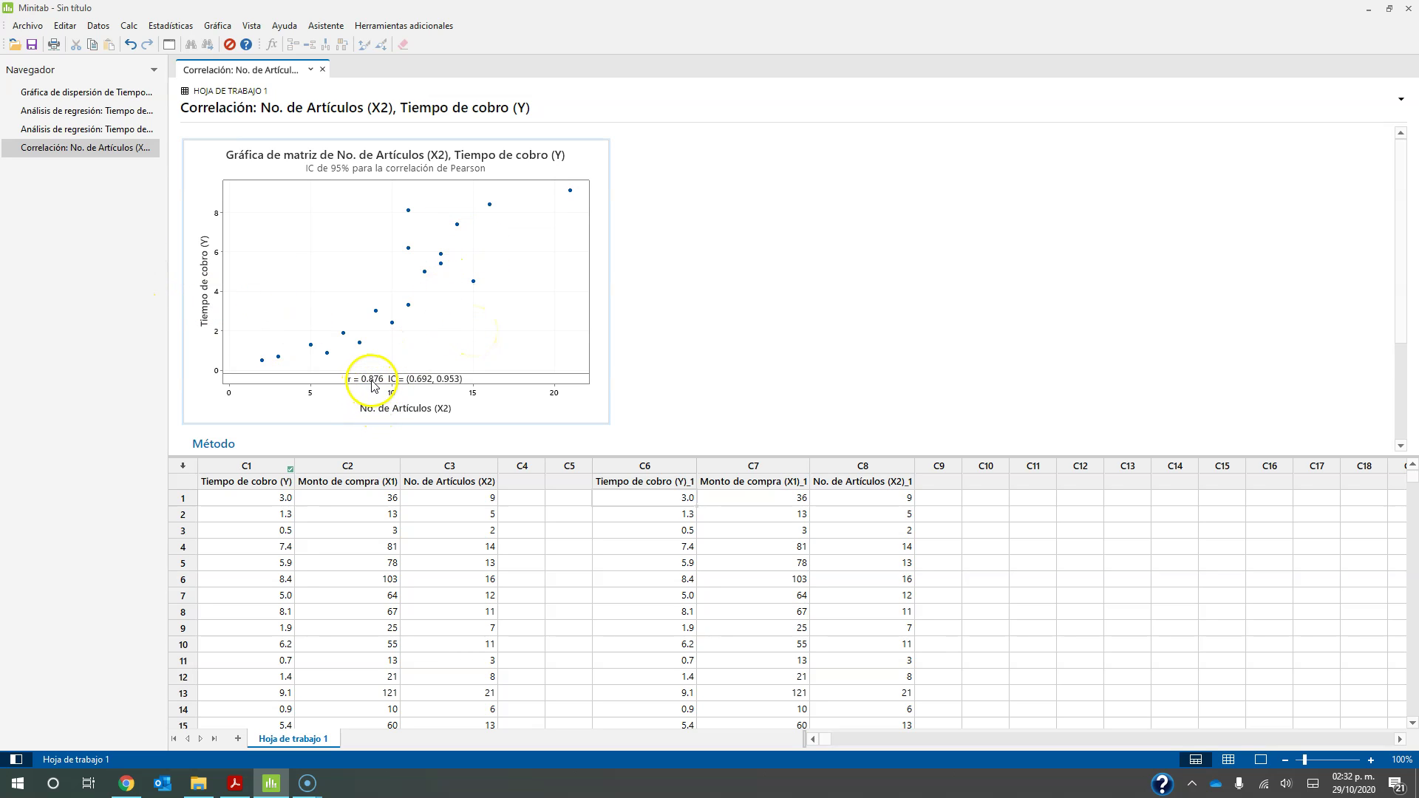
# Step: Compare the Pearson coefficient with the correlation interpretation table in the slides, and reopen Minitab's regression results without the constant
pyautogui.hotkey('alt', 'Tab')
pyautogui.press('Tab')
pyautogui.press('Tab')
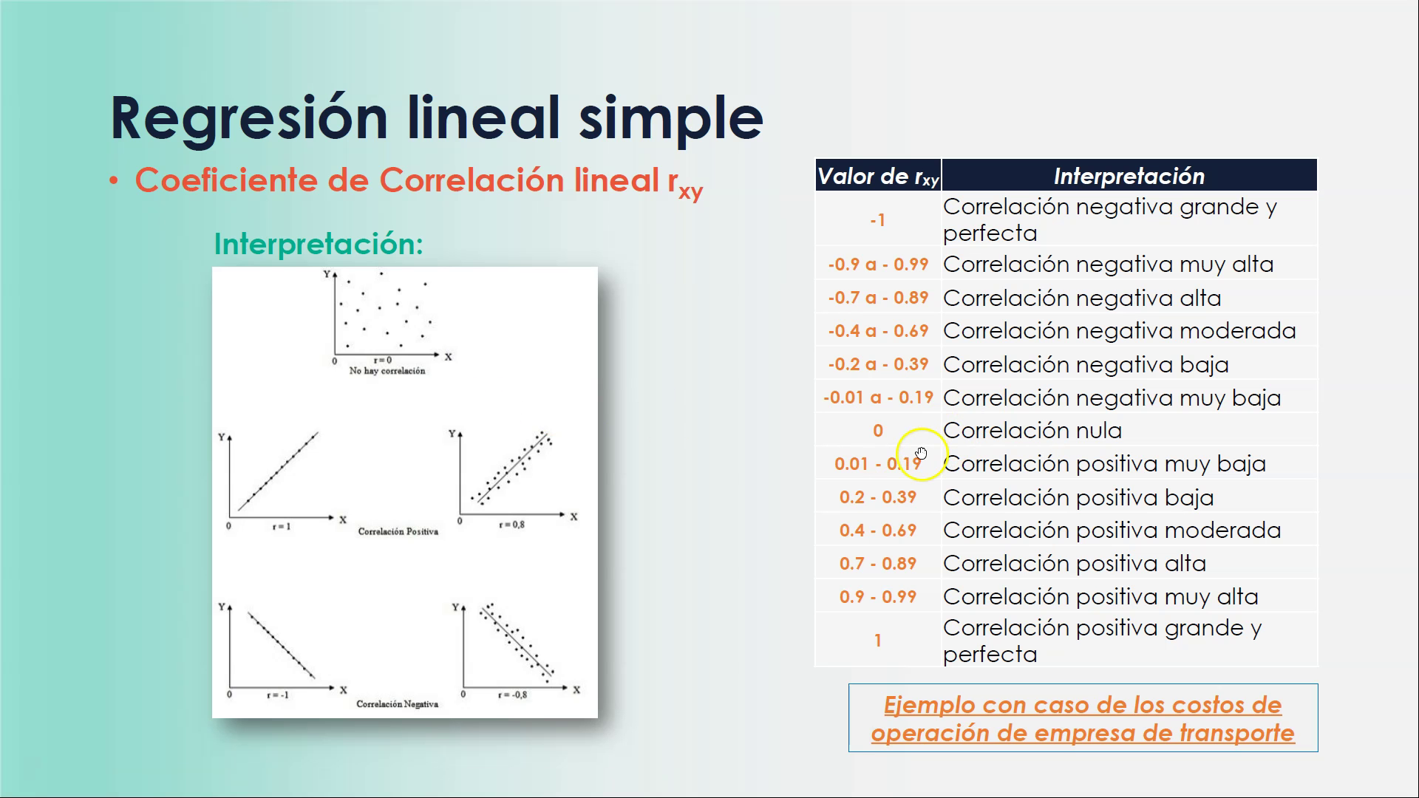
pyautogui.hotkey('alt', 'Tab')
pyautogui.hotkey('alt', 'Tab')
pyautogui.hotkey('alt', 'Tab')
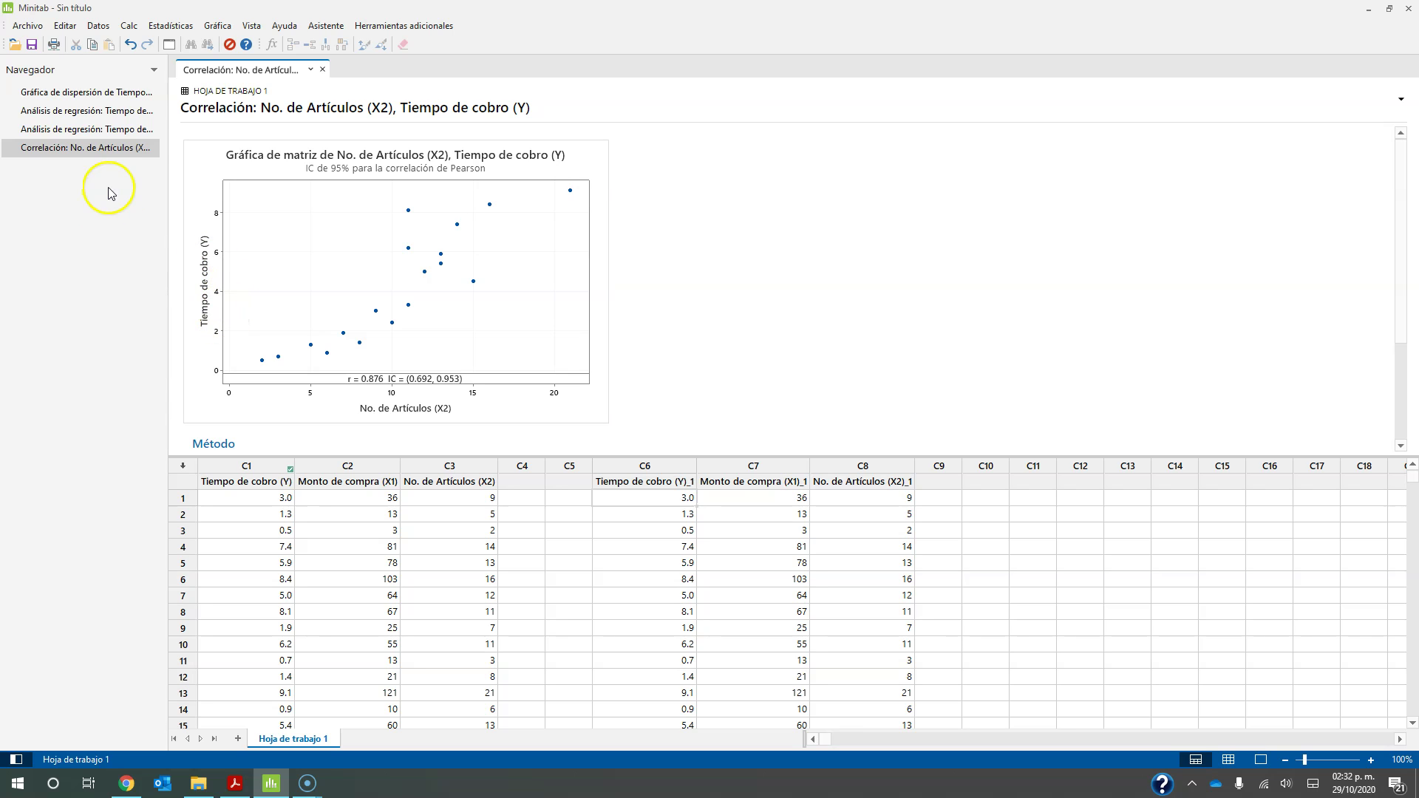
pyautogui.click(105, 130)
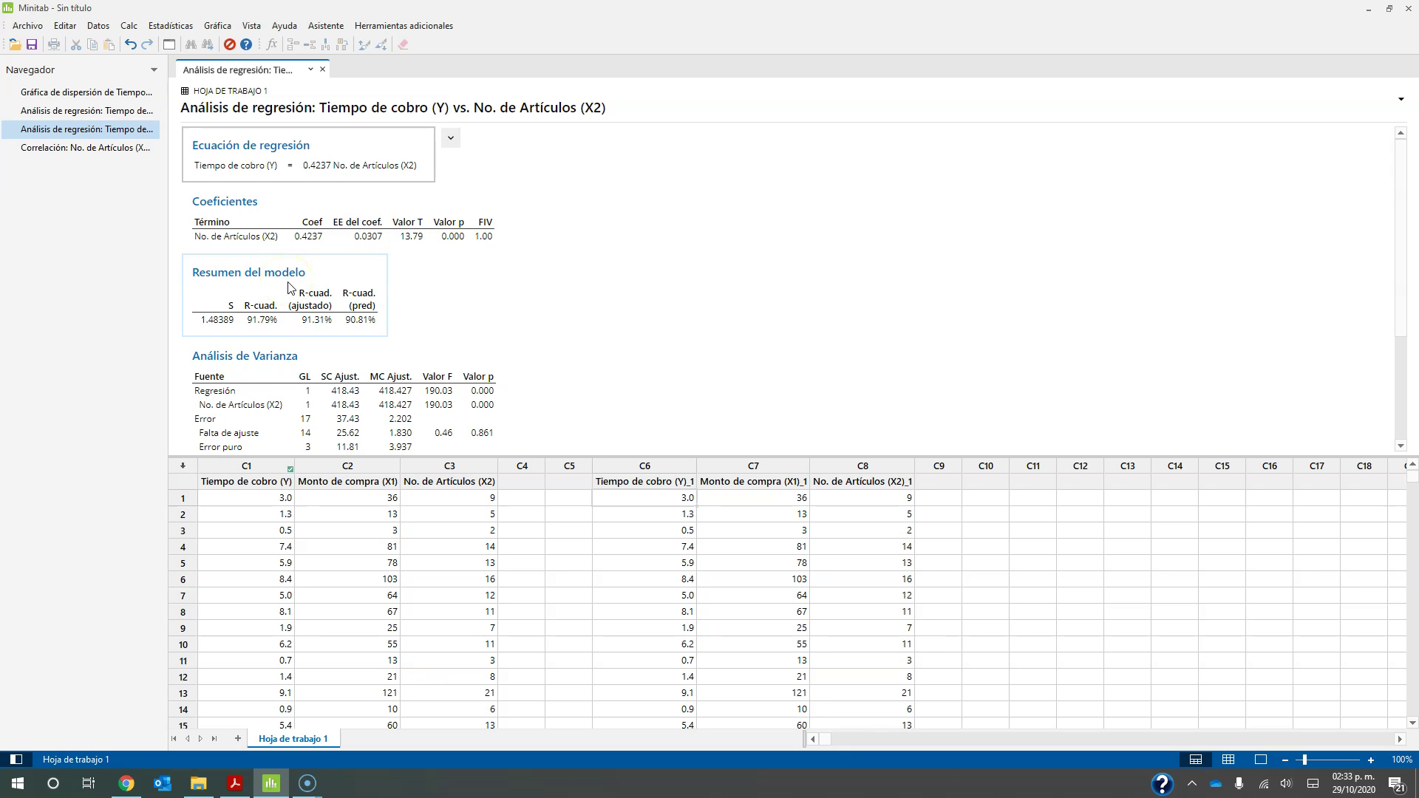
pyautogui.click(171, 26)
pyautogui.moveTo(204, 59)
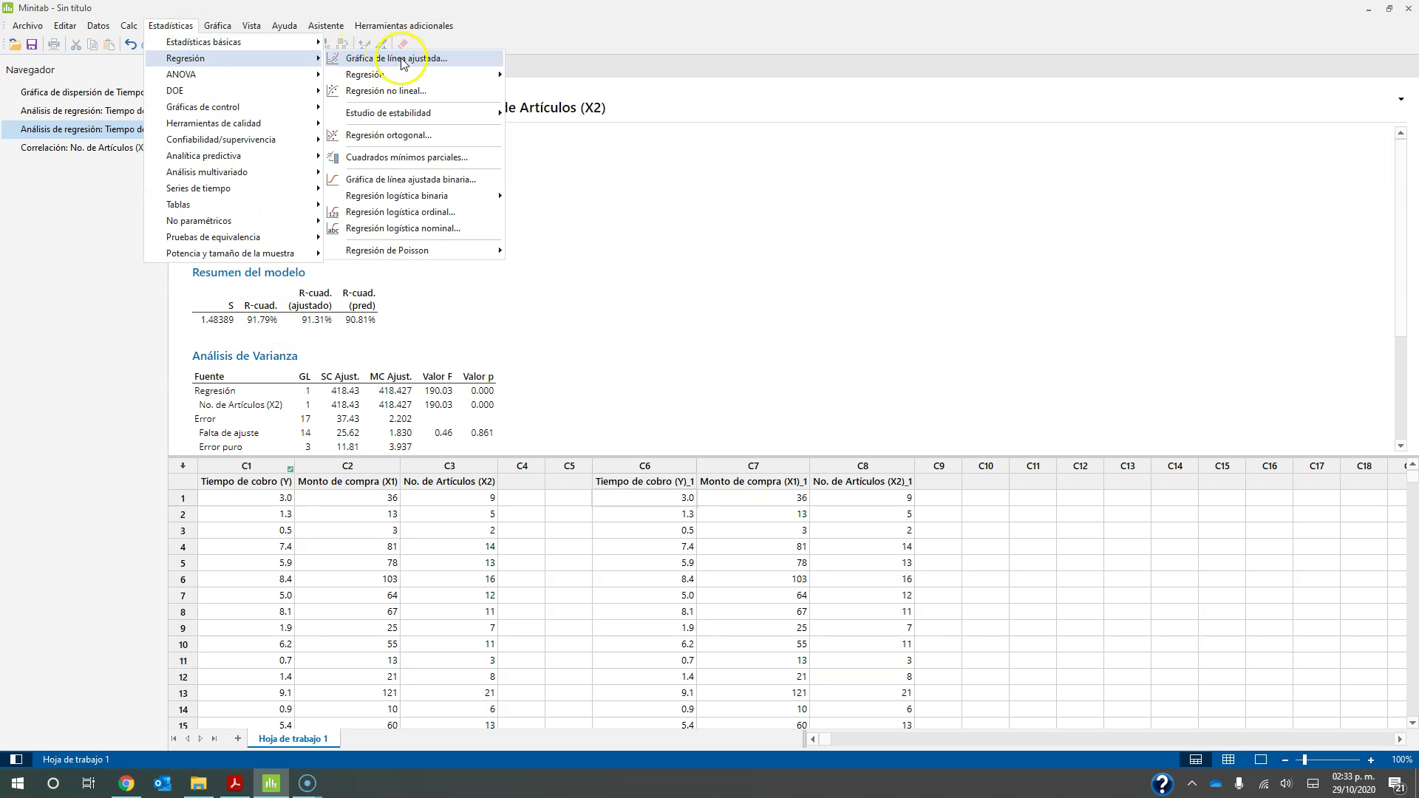
pyautogui.moveTo(434, 74)
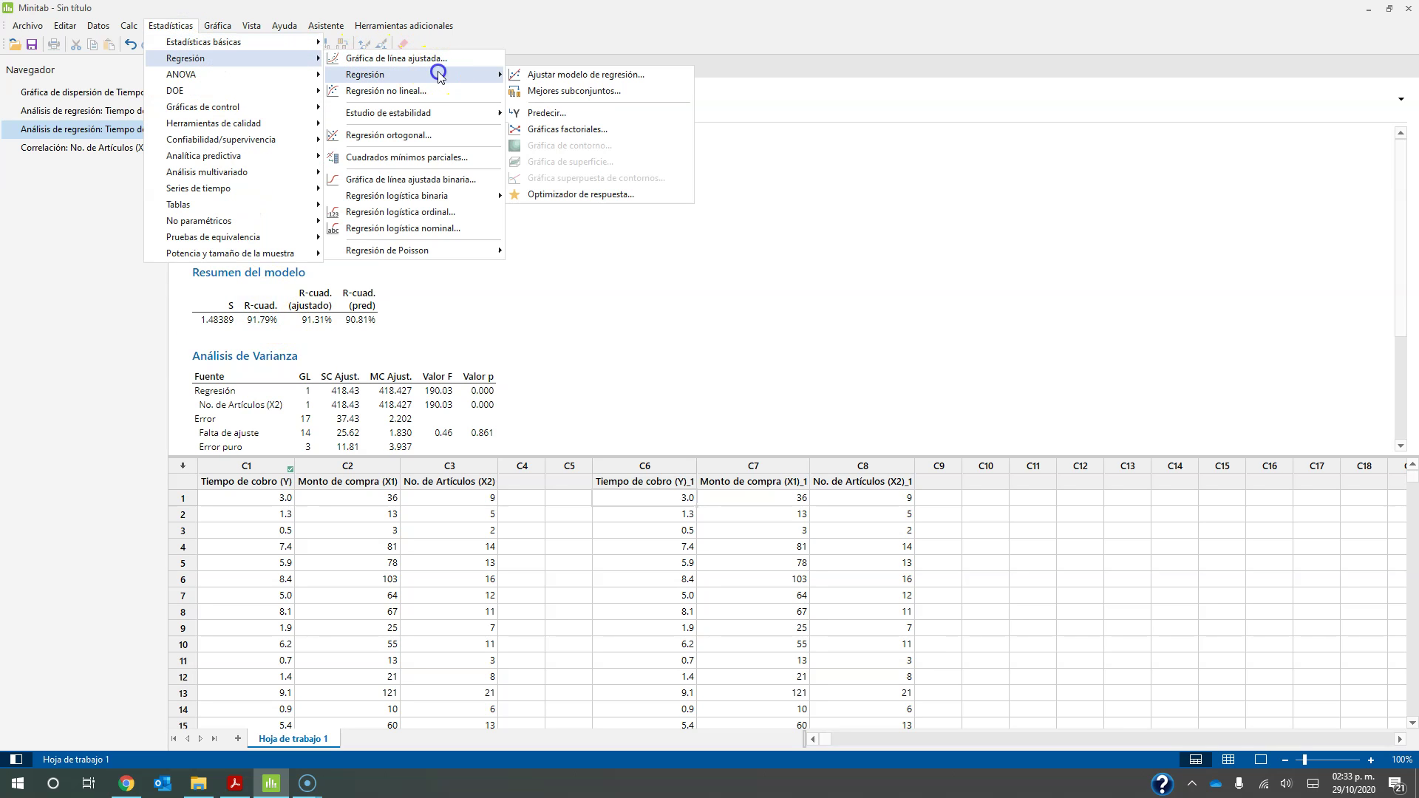
pyautogui.click(612, 115)
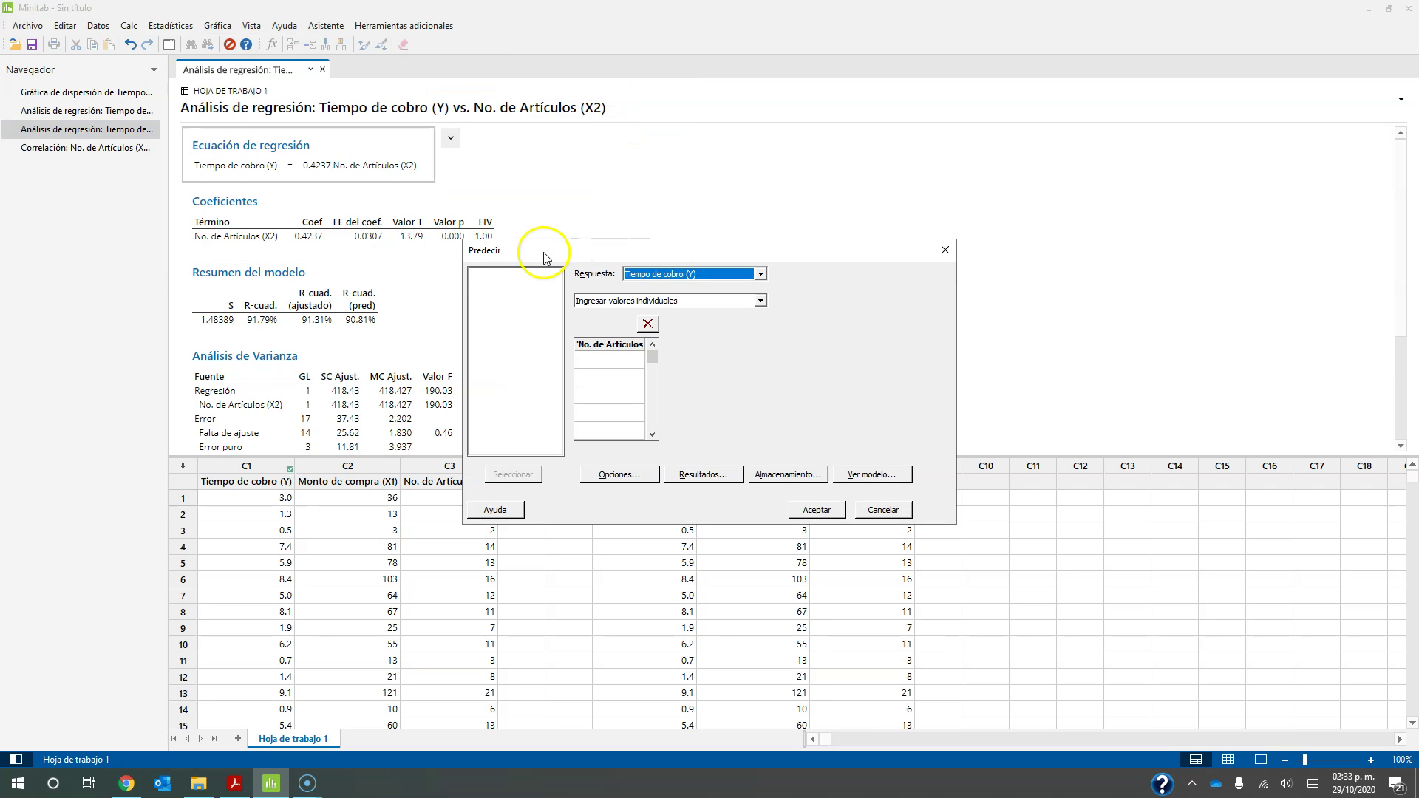
pyautogui.press('Escape')
# Step: Predict Tiempo de cobro (Y) for 10 articles with the regression model, using a two-sided interval at 95 confidence level
pyautogui.click(164, 28)
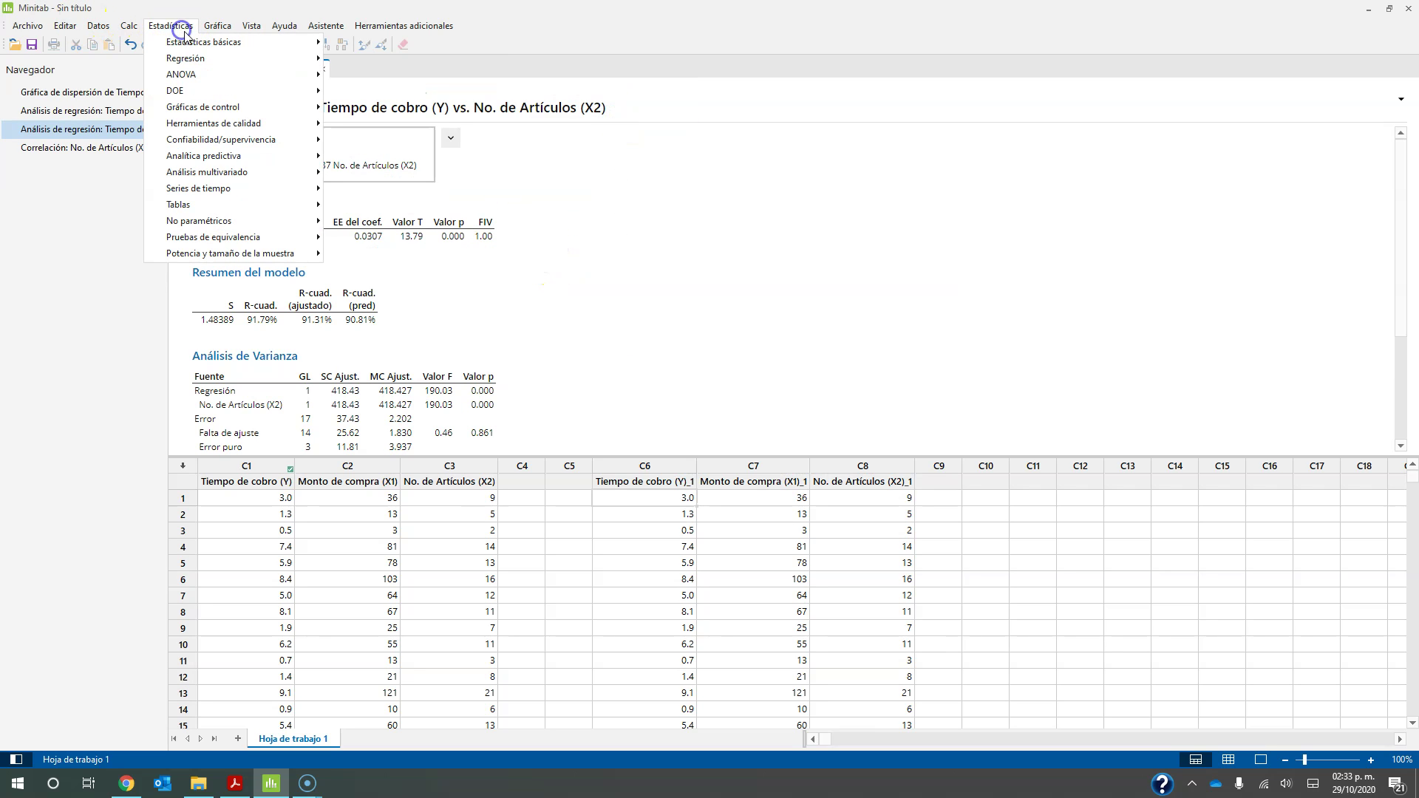
pyautogui.moveTo(185, 58)
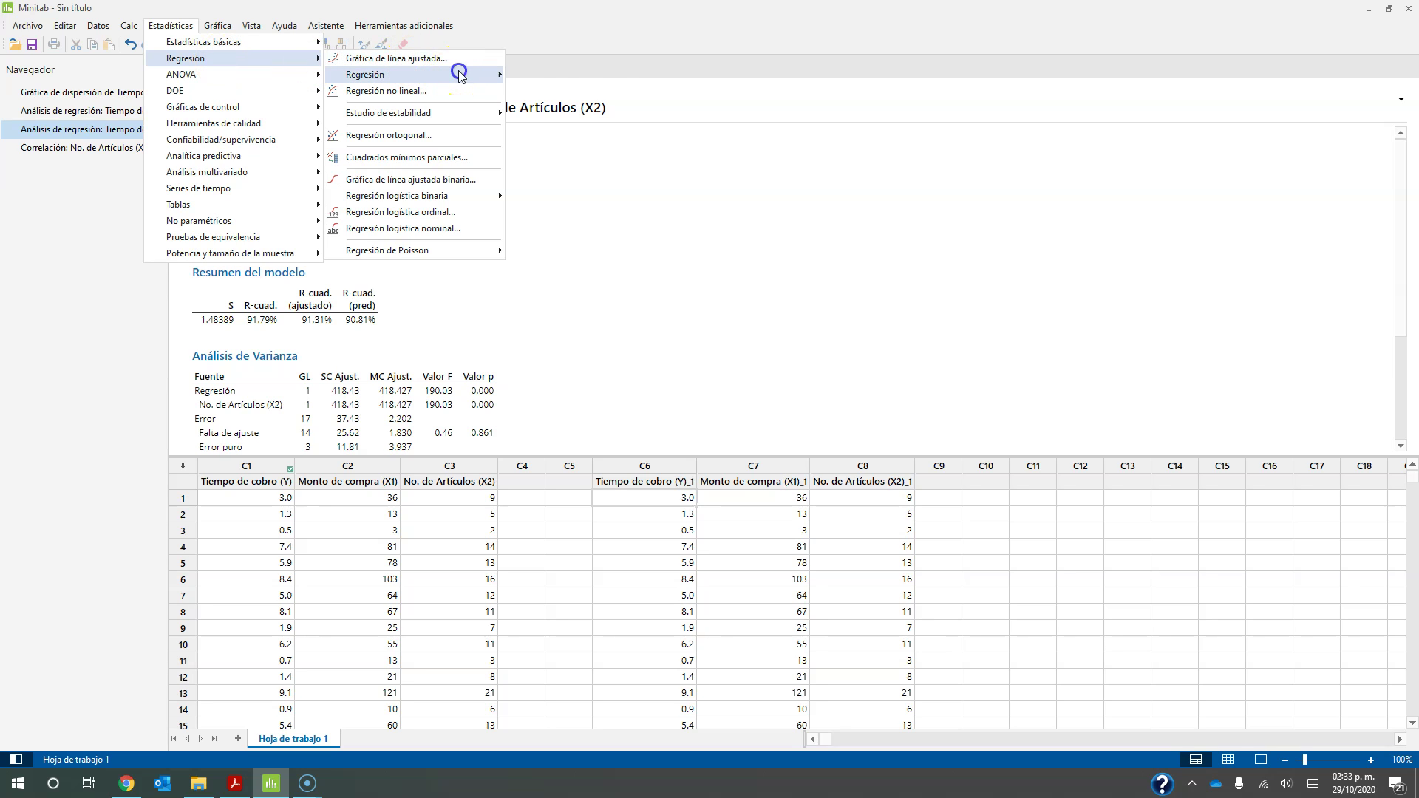
pyautogui.moveTo(459, 74)
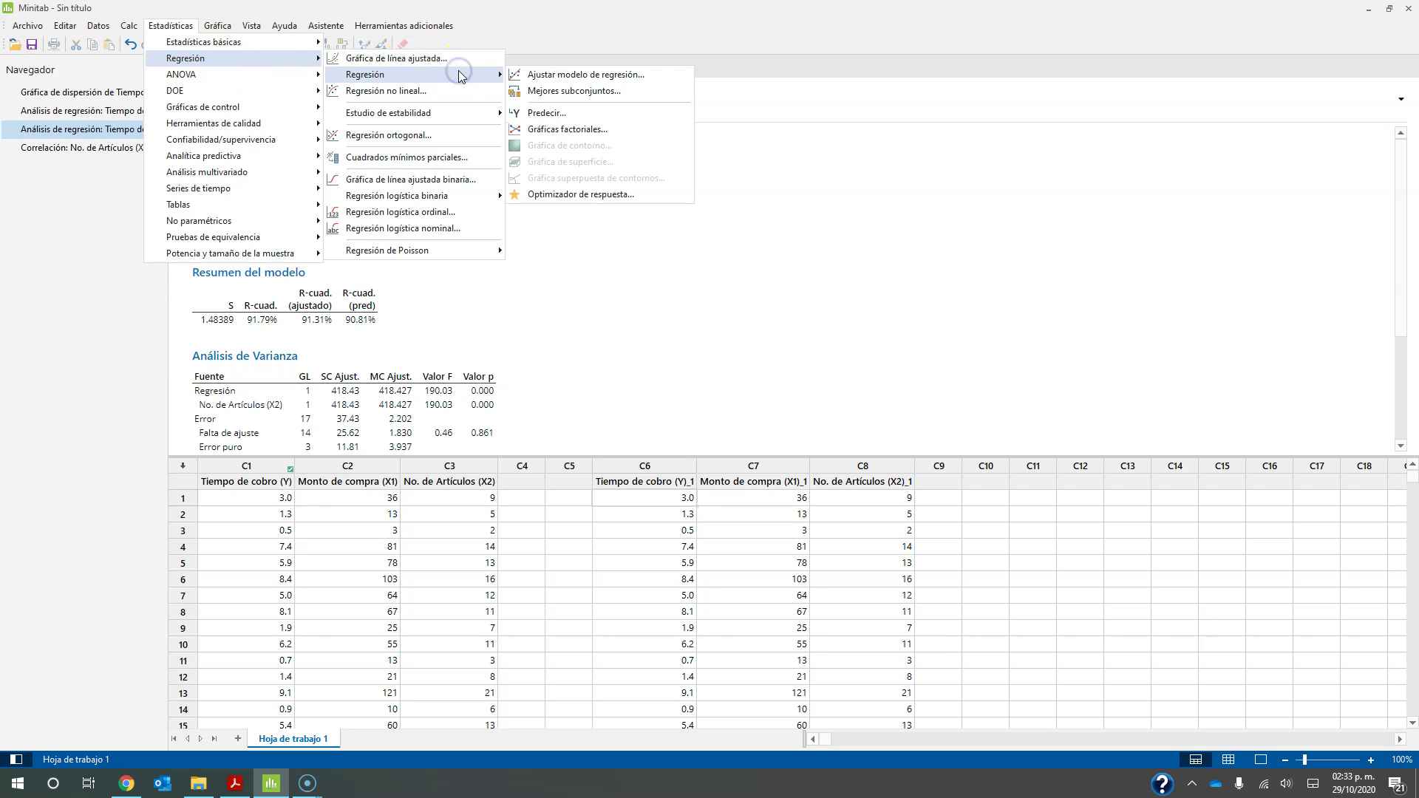
pyautogui.click(553, 112)
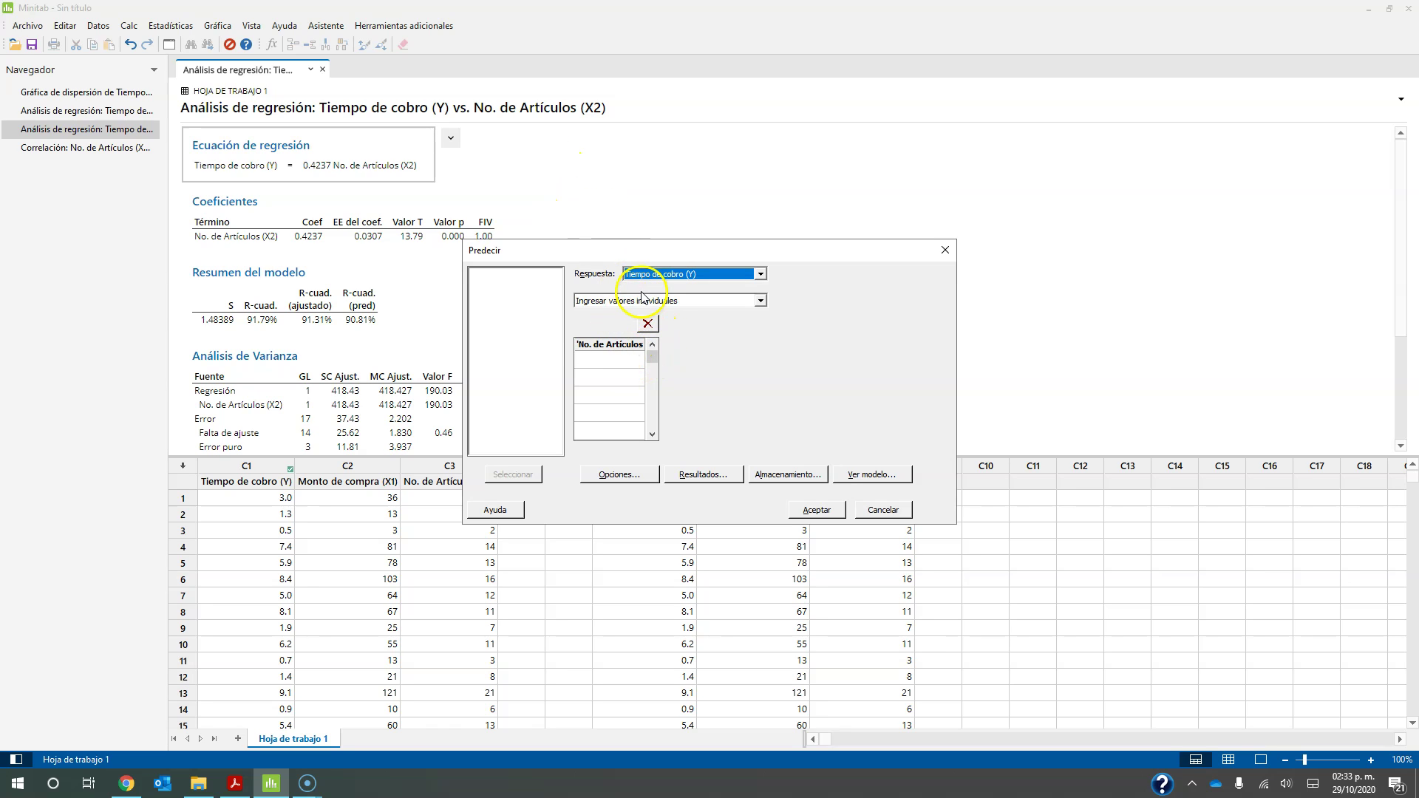
pyautogui.click(618, 361)
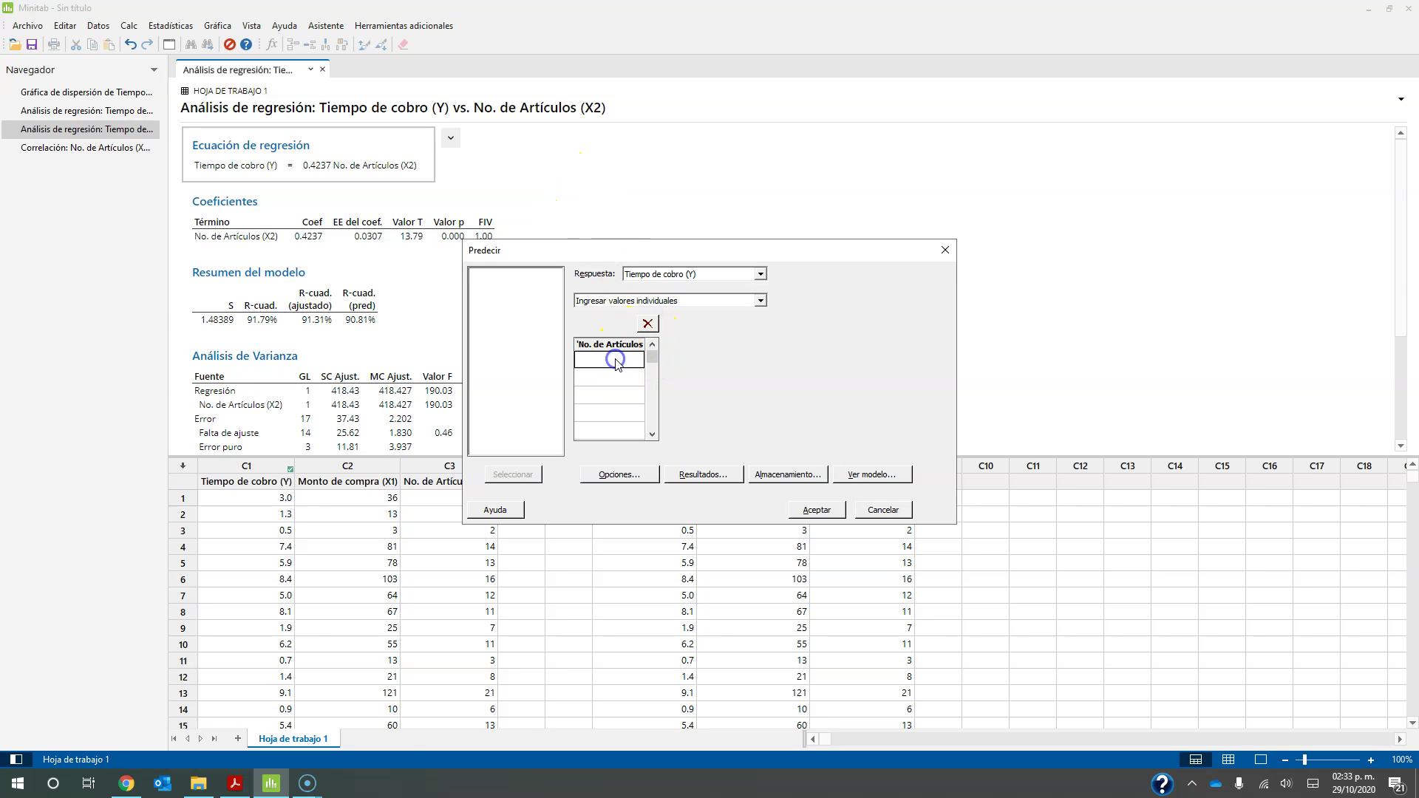
pyautogui.write('10')
pyautogui.click(631, 477)
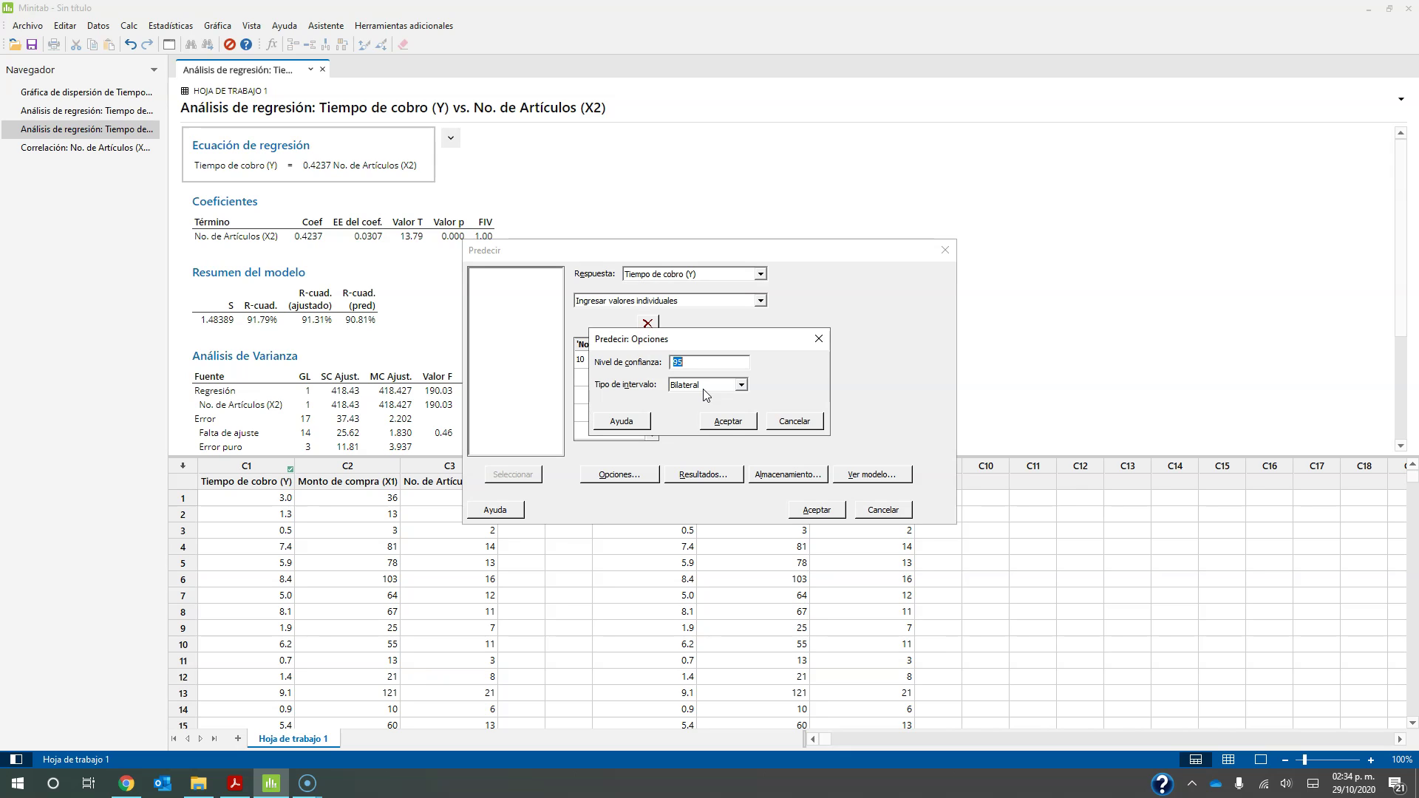
pyautogui.click(726, 420)
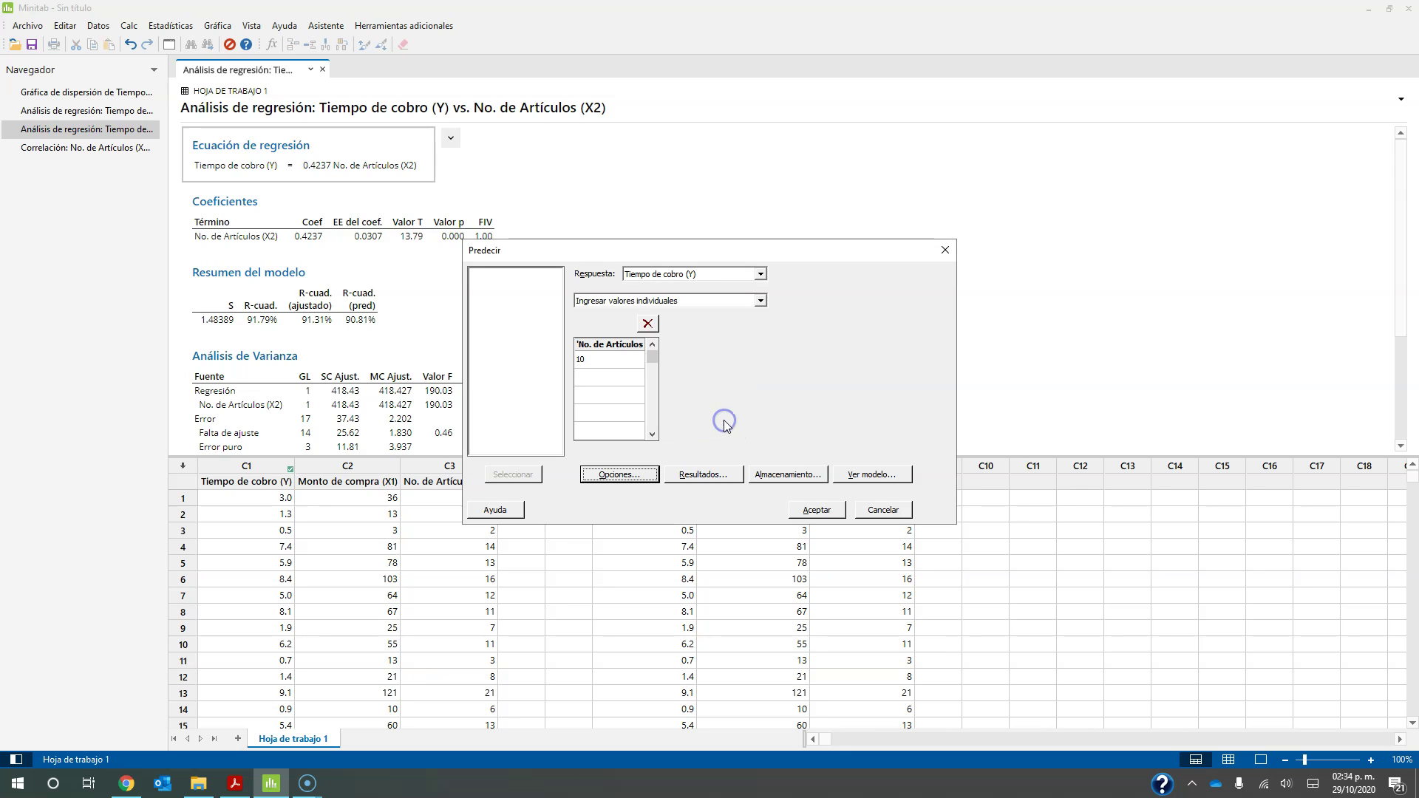
pyautogui.click(817, 509)
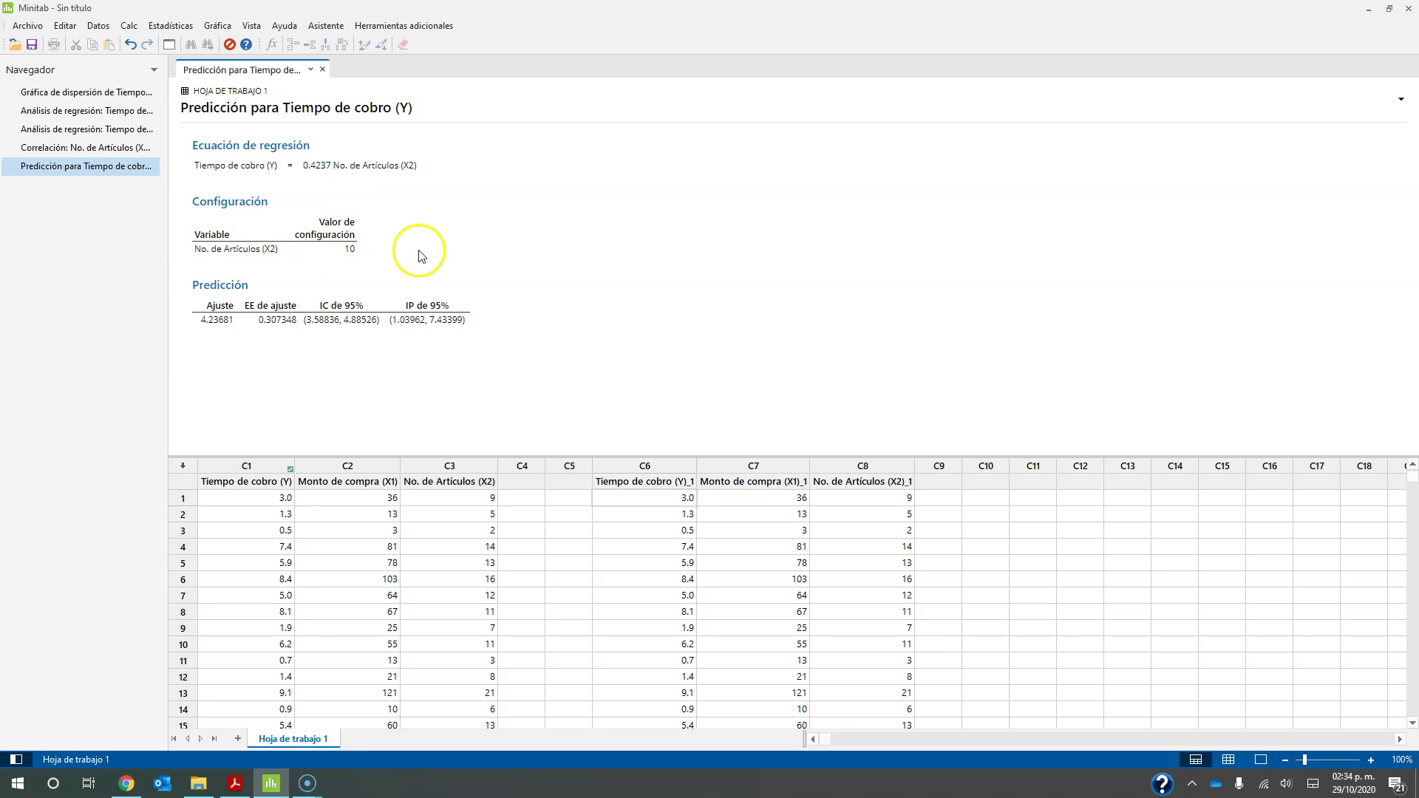
# Step: Set the Ajuste column of the Predicción table to 2 decimal places and examine the 95% confidence and prediction intervals
pyautogui.click(230, 325)
pyautogui.rightClick(231, 324)
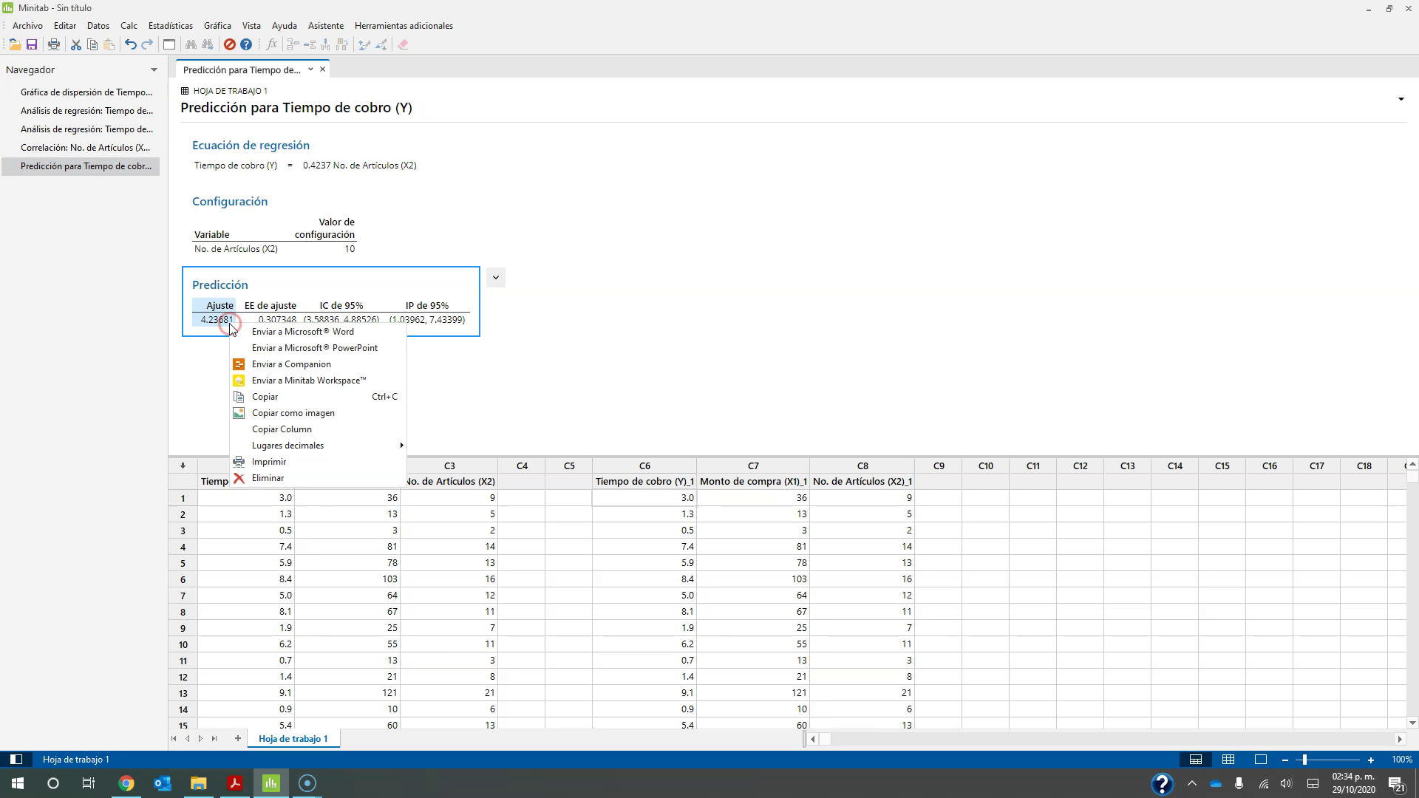
pyautogui.click(324, 446)
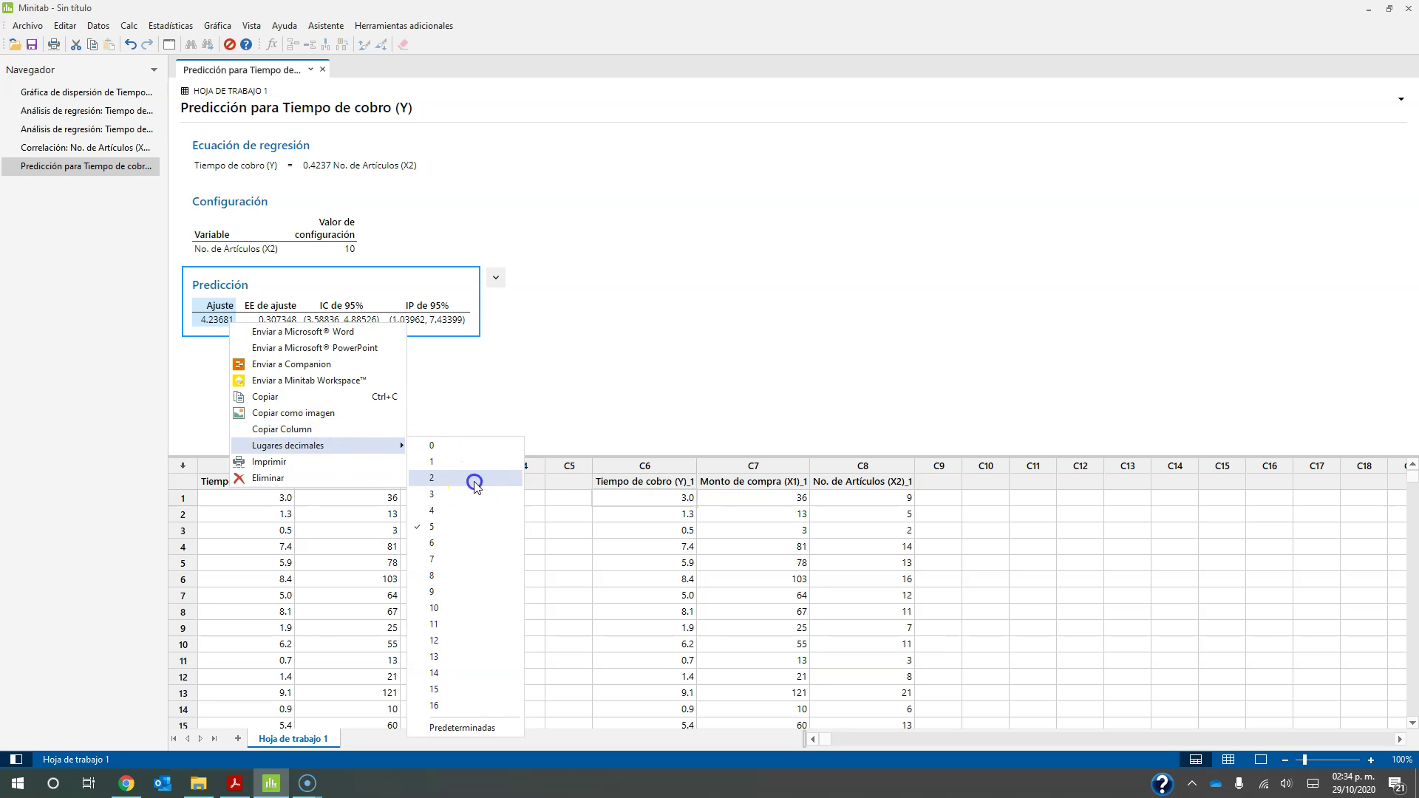
pyautogui.click(474, 485)
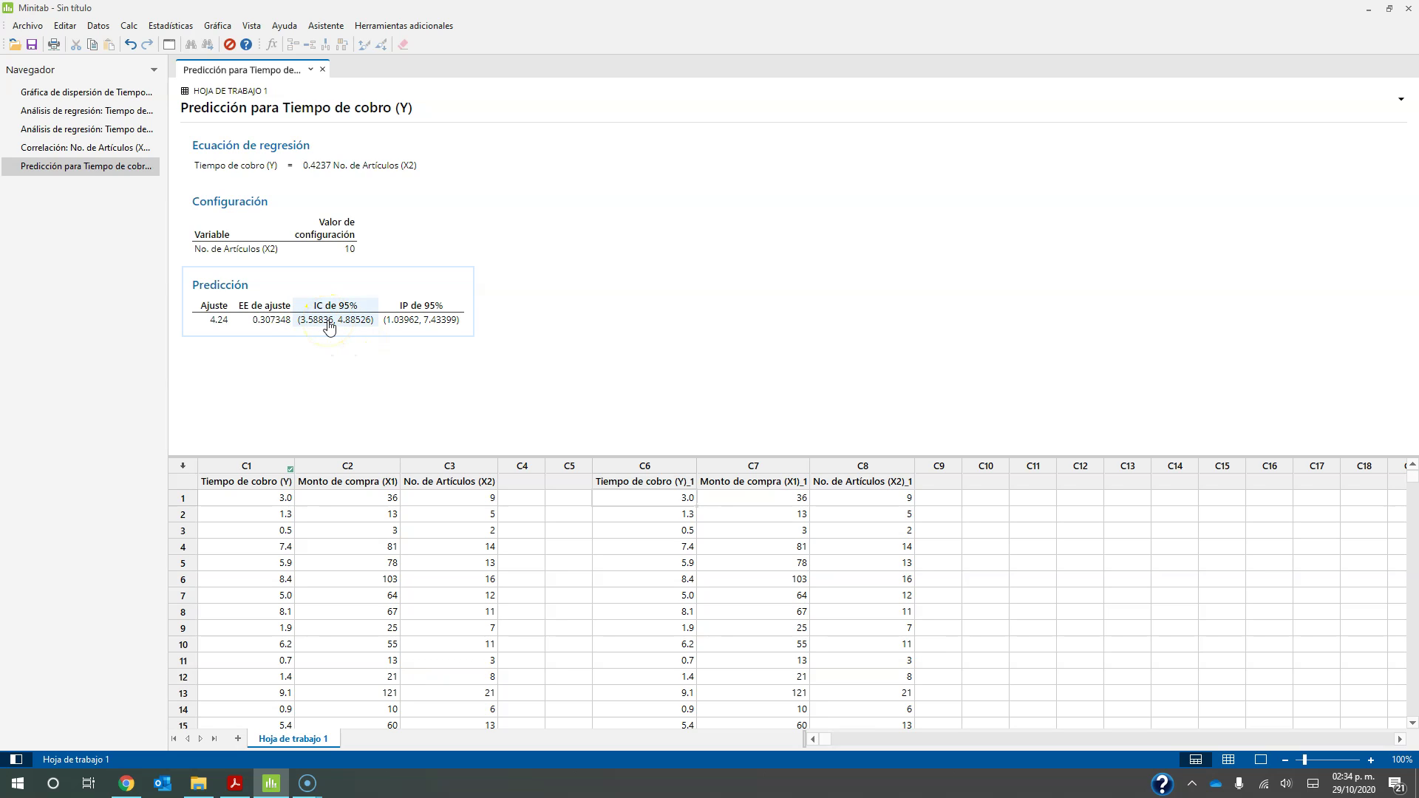
pyautogui.click(443, 320)
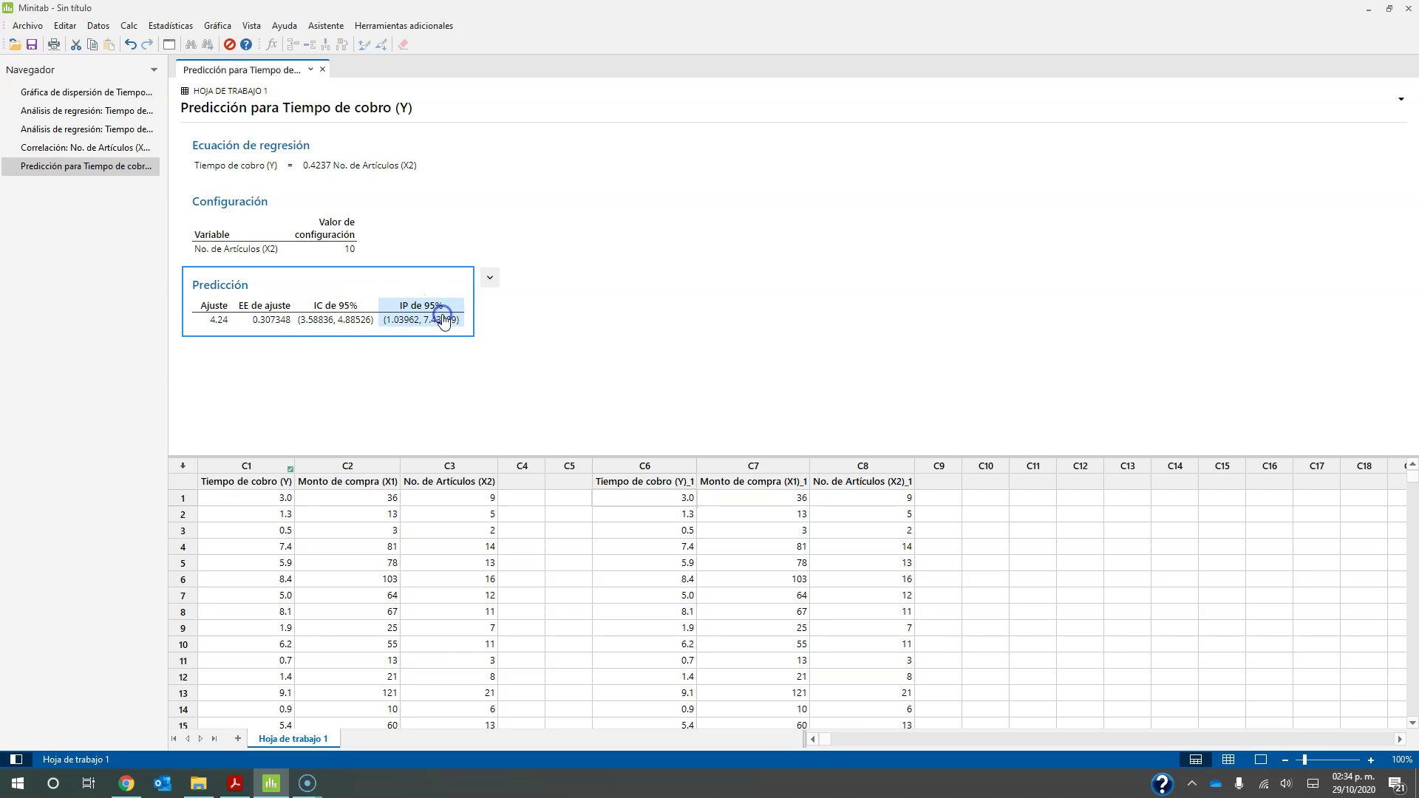
pyautogui.click(350, 325)
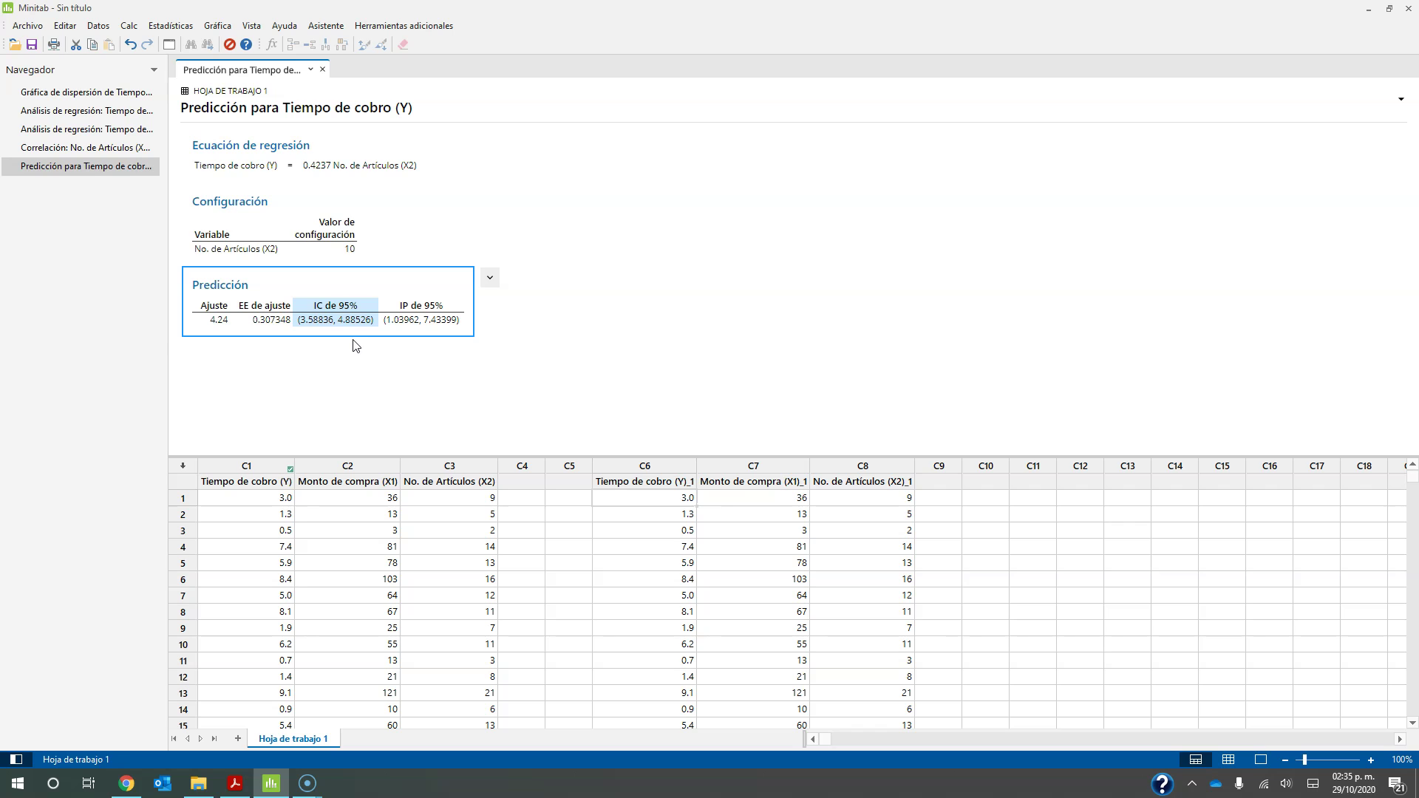
# Step: Go back through the regression results to the scatterplot of Tiempo de cobro (Y) against No. de Artículos (X2)
pyautogui.click(114, 130)
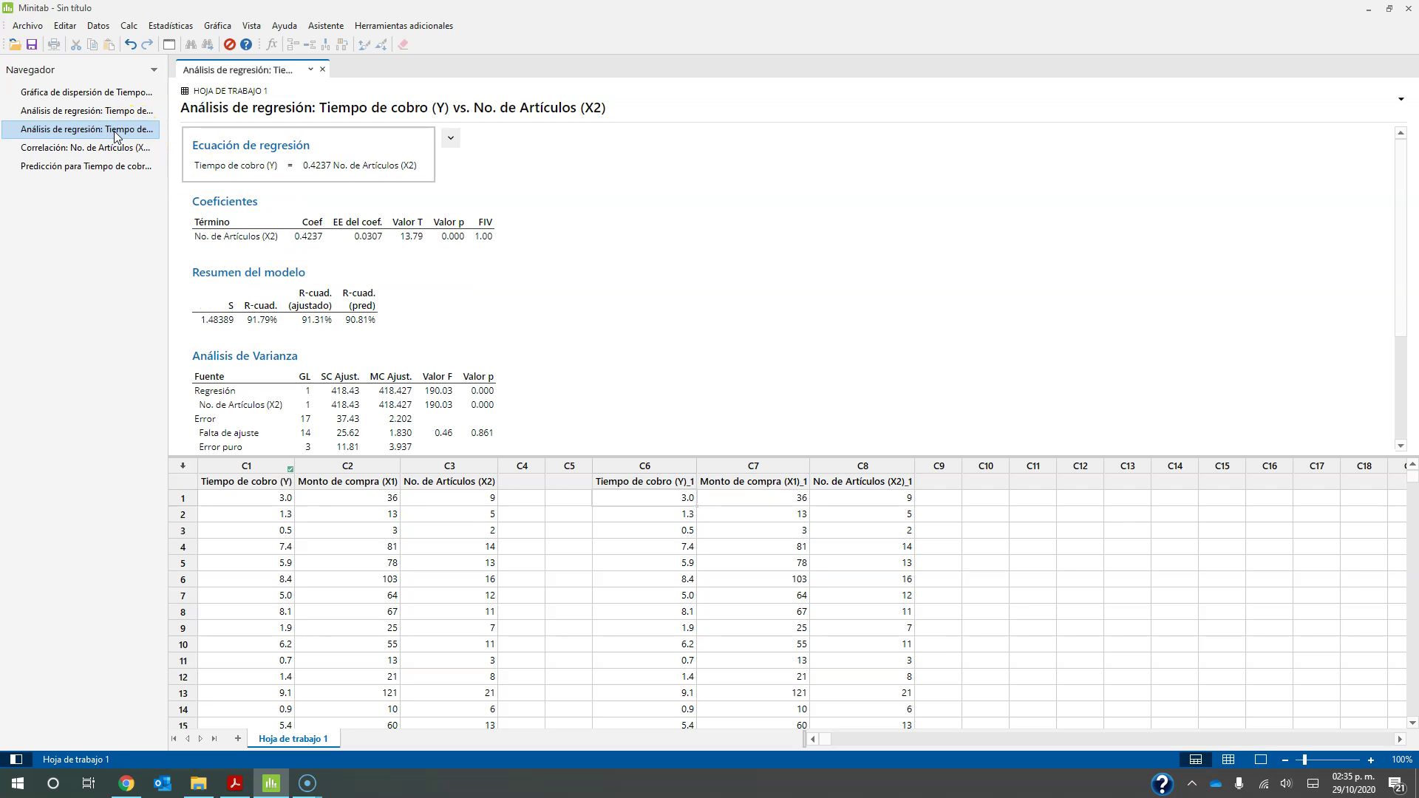
pyautogui.click(89, 110)
pyautogui.click(96, 92)
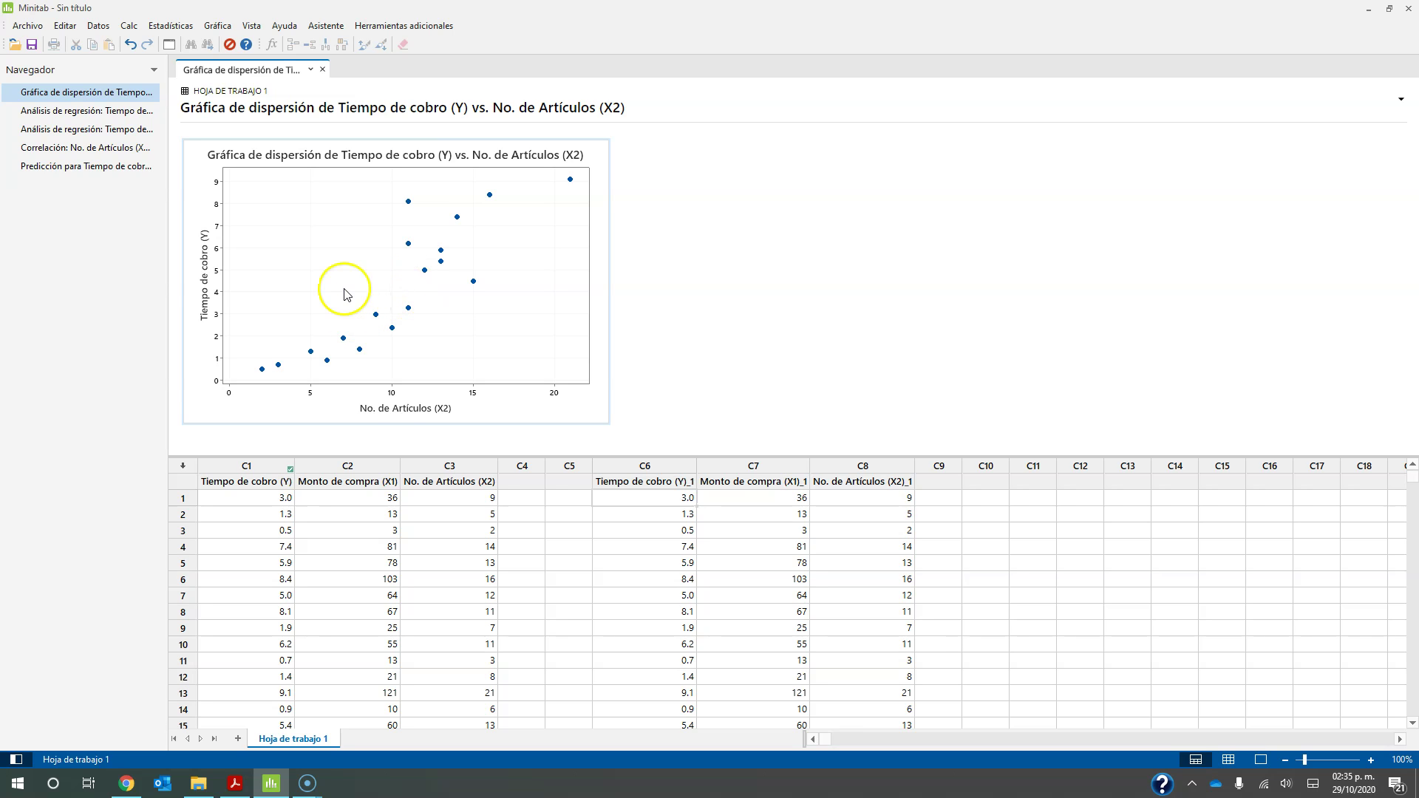
# Step: Review the coefficient p-values and the Análisis de Varianza F and p values of the regression with the constant
pyautogui.click(115, 112)
pyautogui.scroll(2, 406, 238)
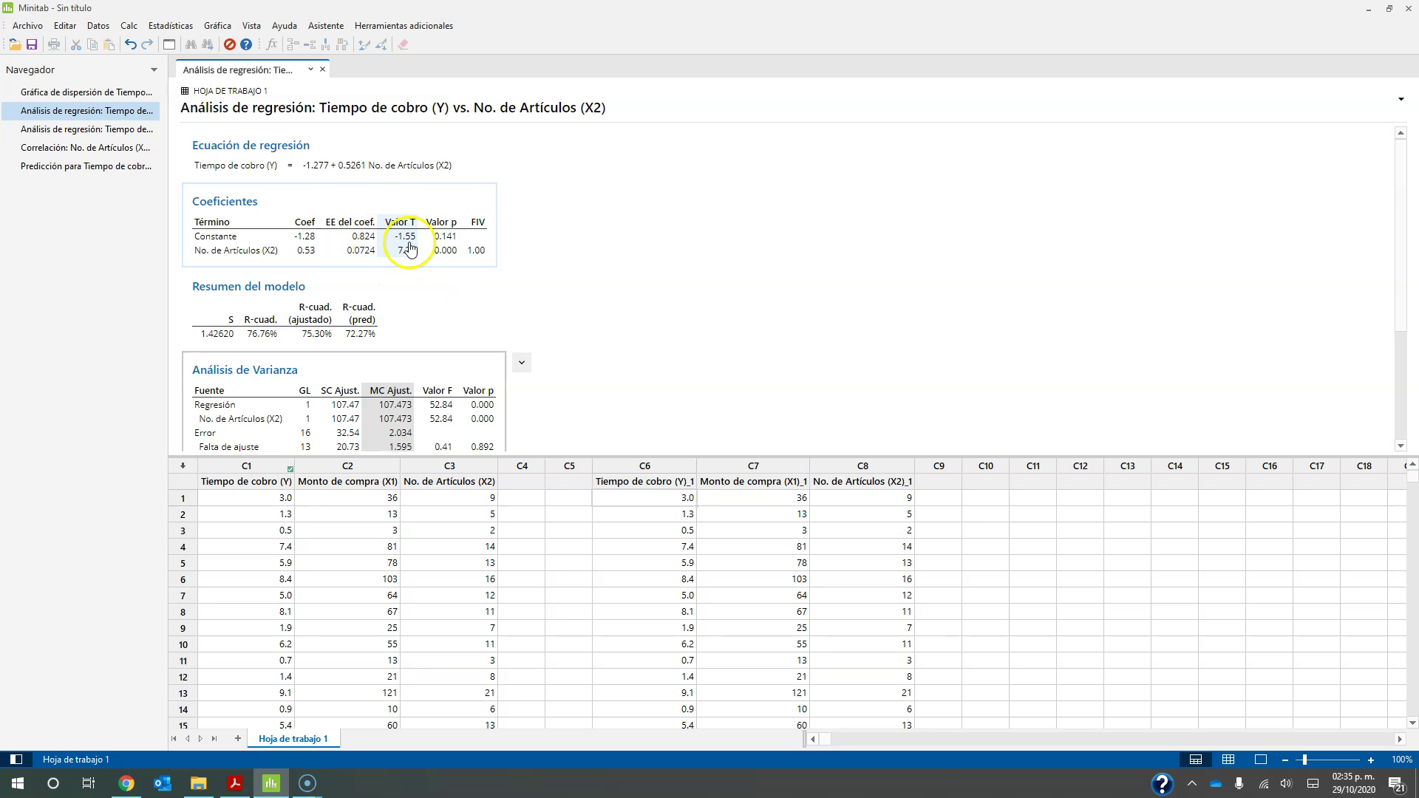
pyautogui.click(451, 238)
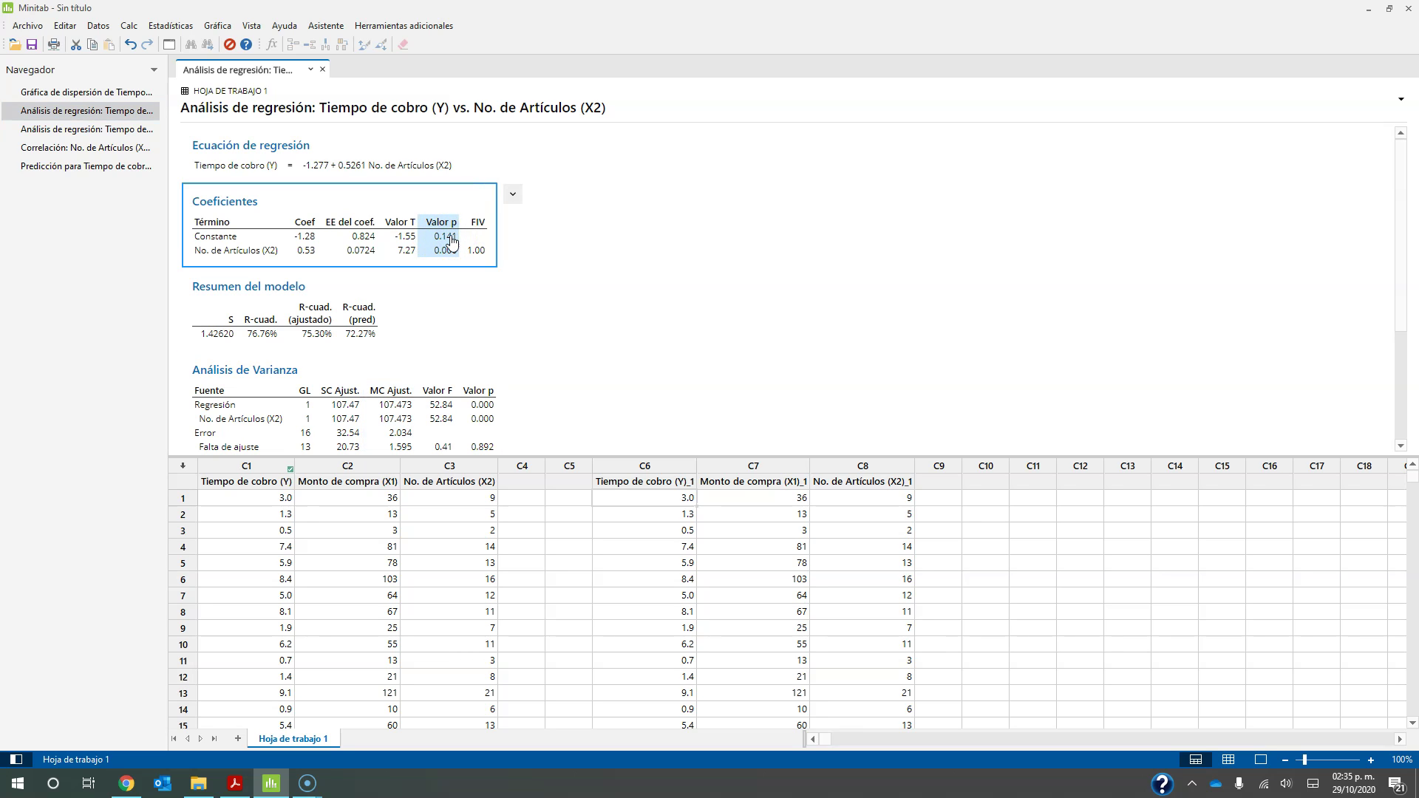
pyautogui.scroll(-1, 451, 241)
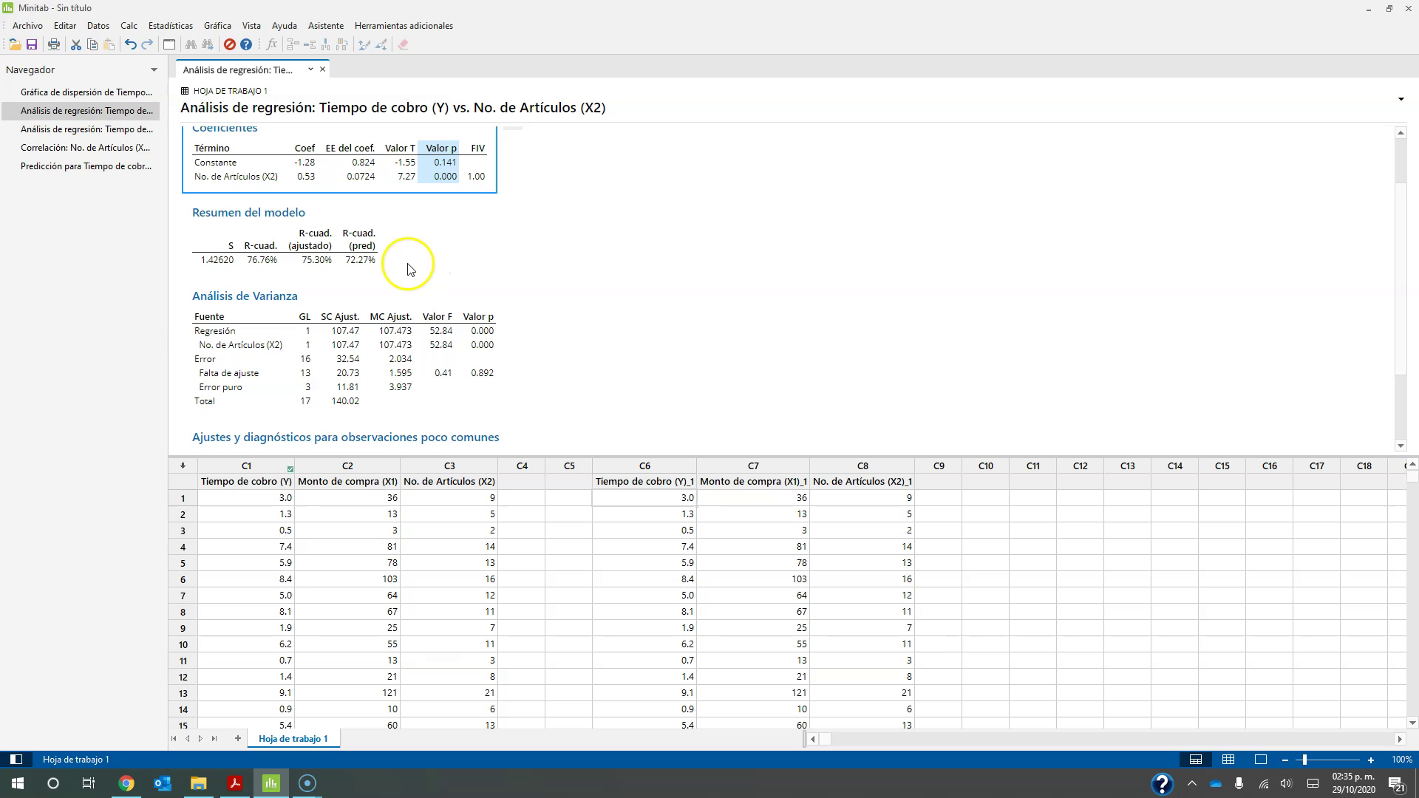
pyautogui.click(393, 336)
pyautogui.click(429, 340)
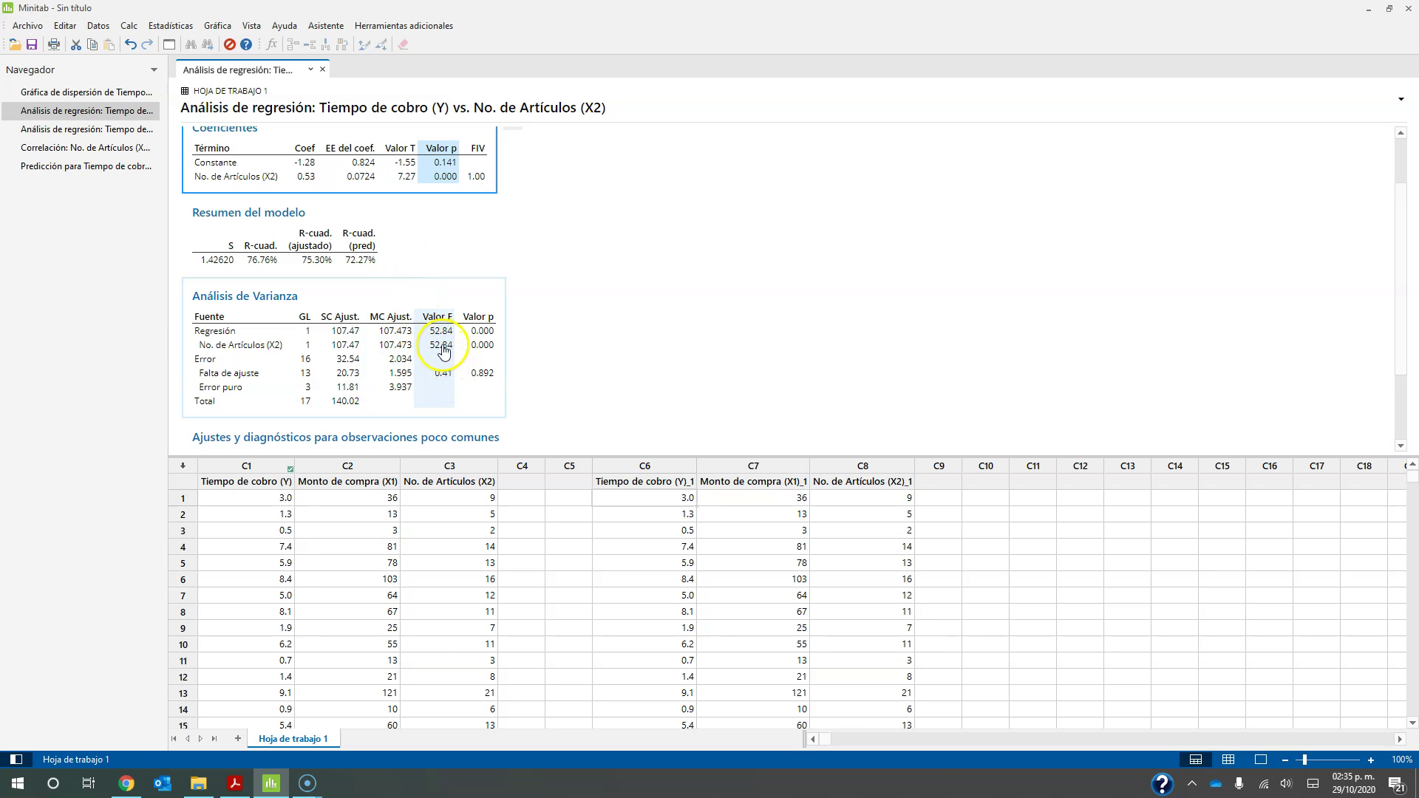
pyautogui.click(479, 337)
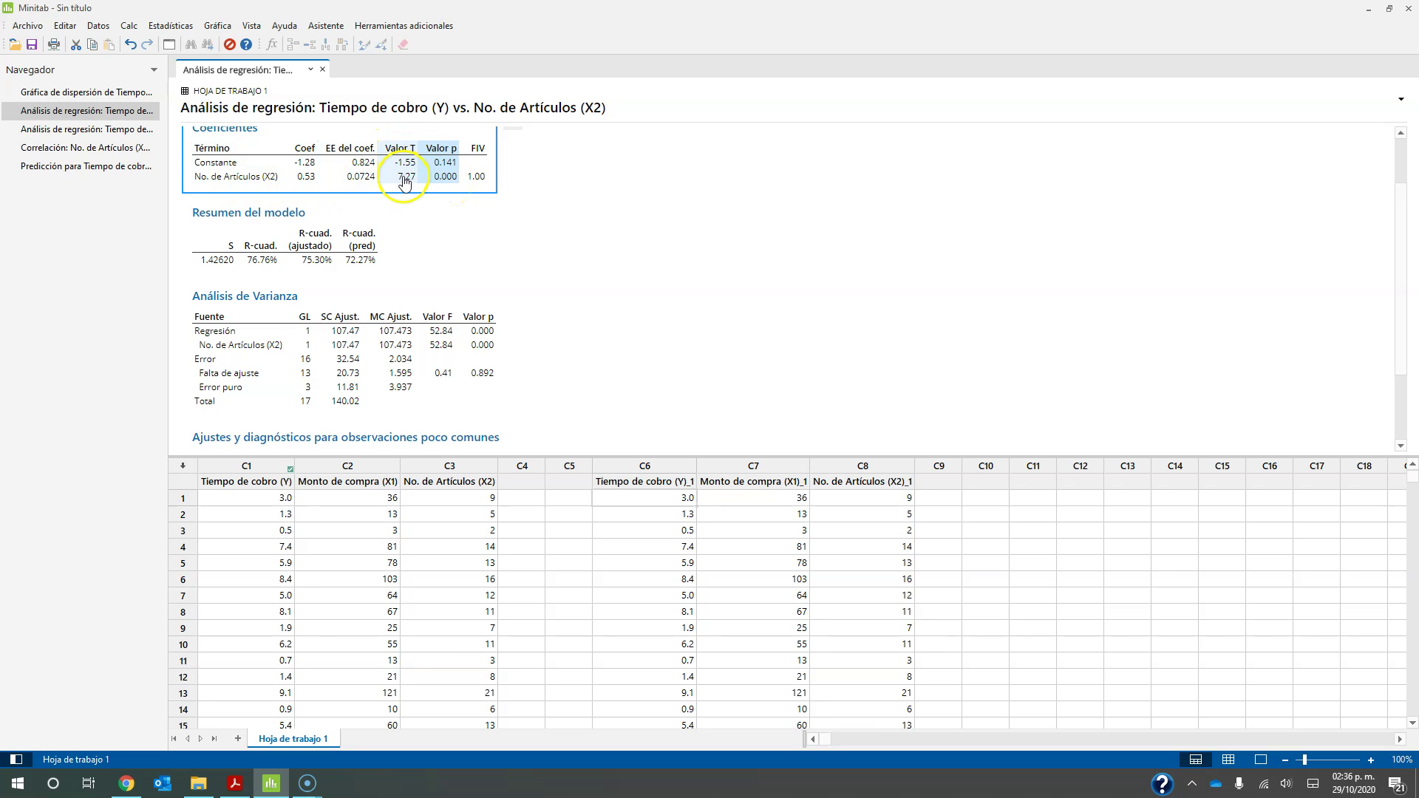
pyautogui.click(478, 349)
# Step: Review the regression equation without the constant and the correlation matrix plot of articles and checkout time
pyautogui.click(118, 127)
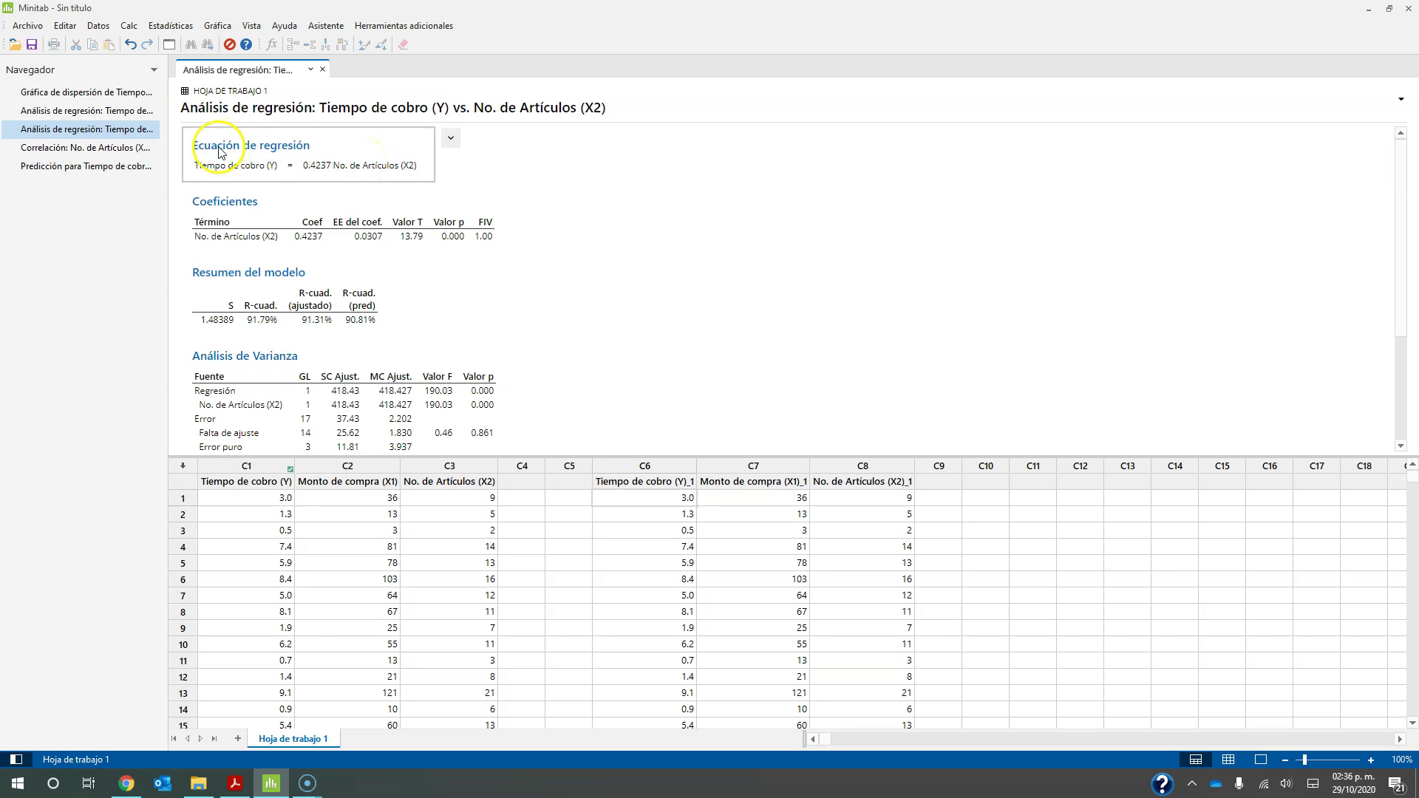
pyautogui.click(113, 153)
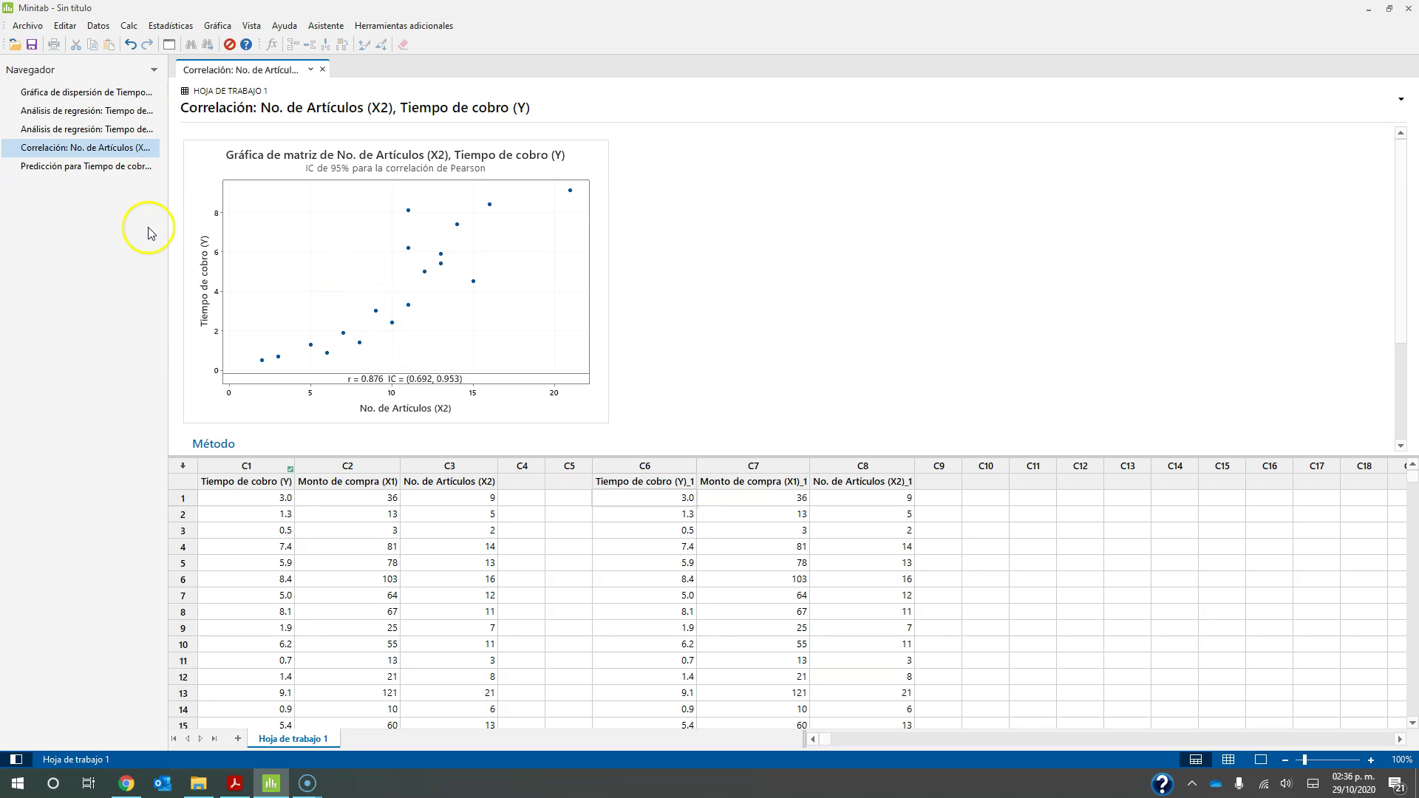
# Step: Review the checkout time prediction for 10 articles, examining the Ajuste value and the 95% confidence and prediction intervals
pyautogui.click(124, 168)
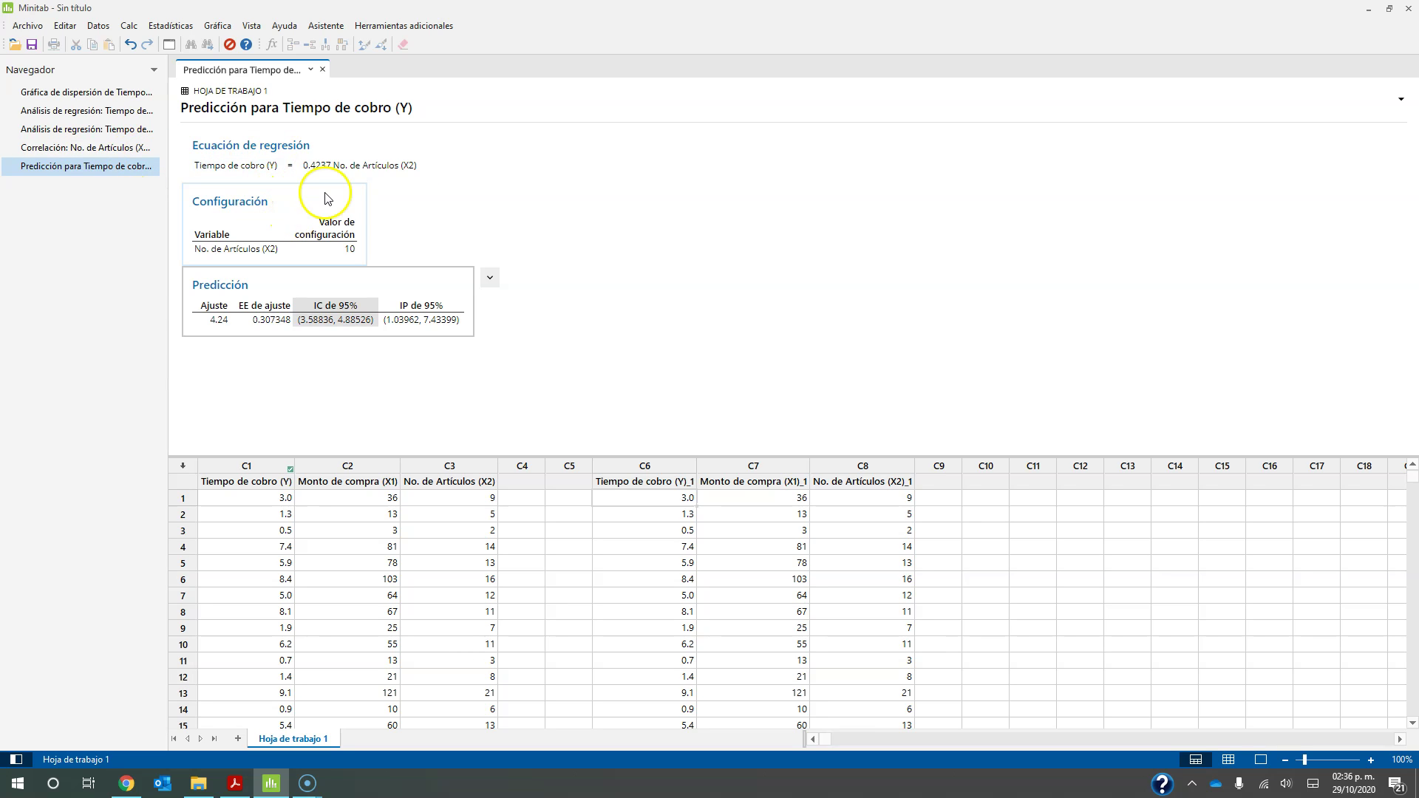
pyautogui.click(217, 324)
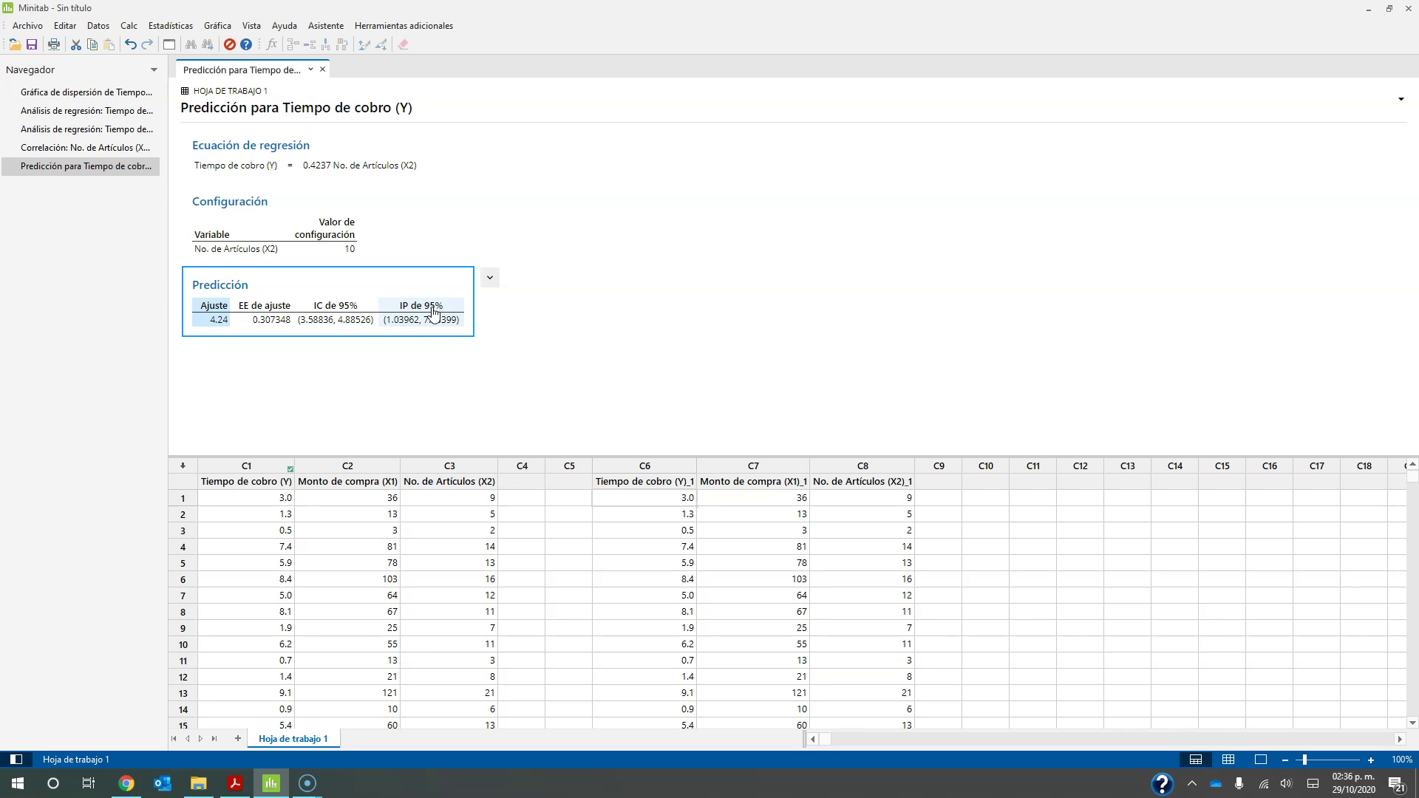
pyautogui.click(309, 717)
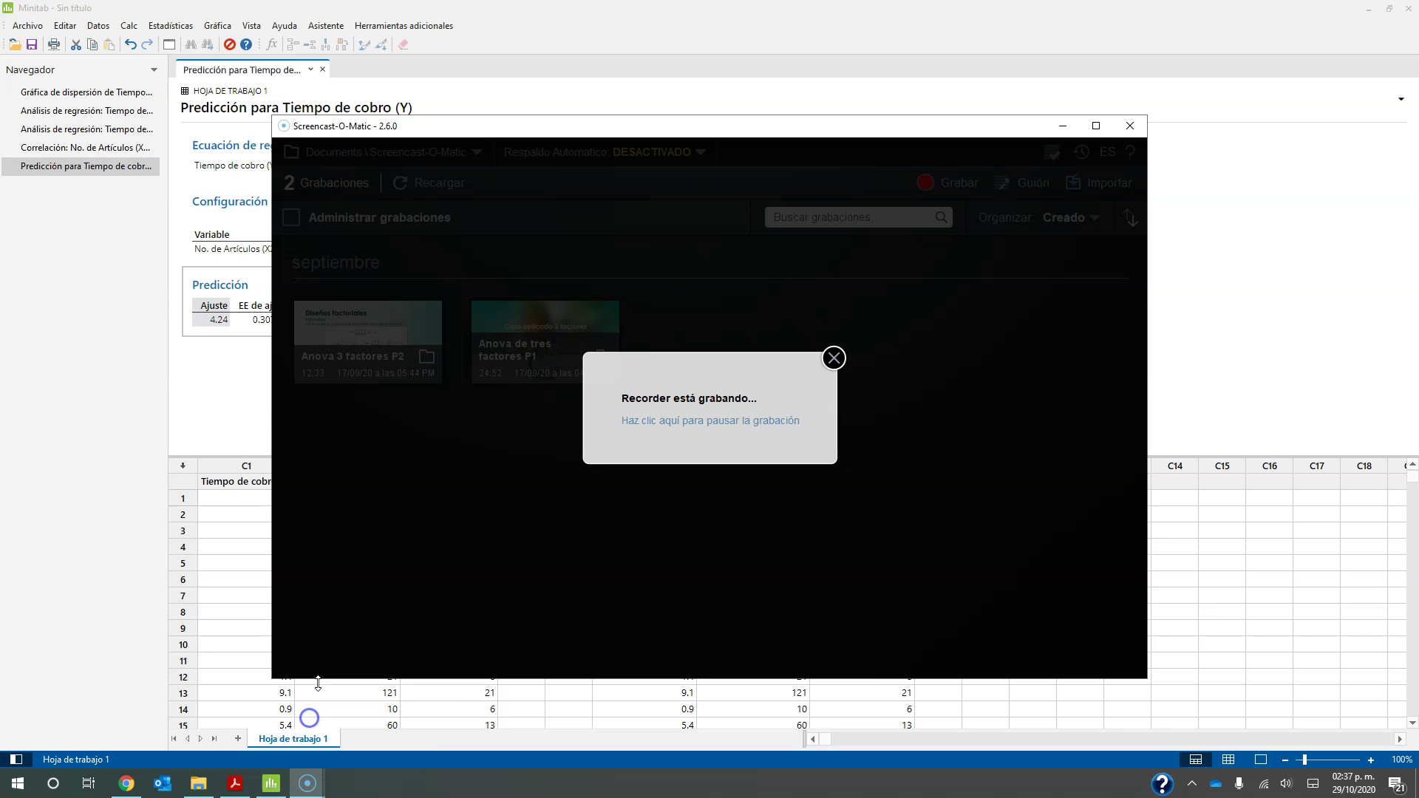
pyautogui.click(320, 789)
pyautogui.click(365, 737)
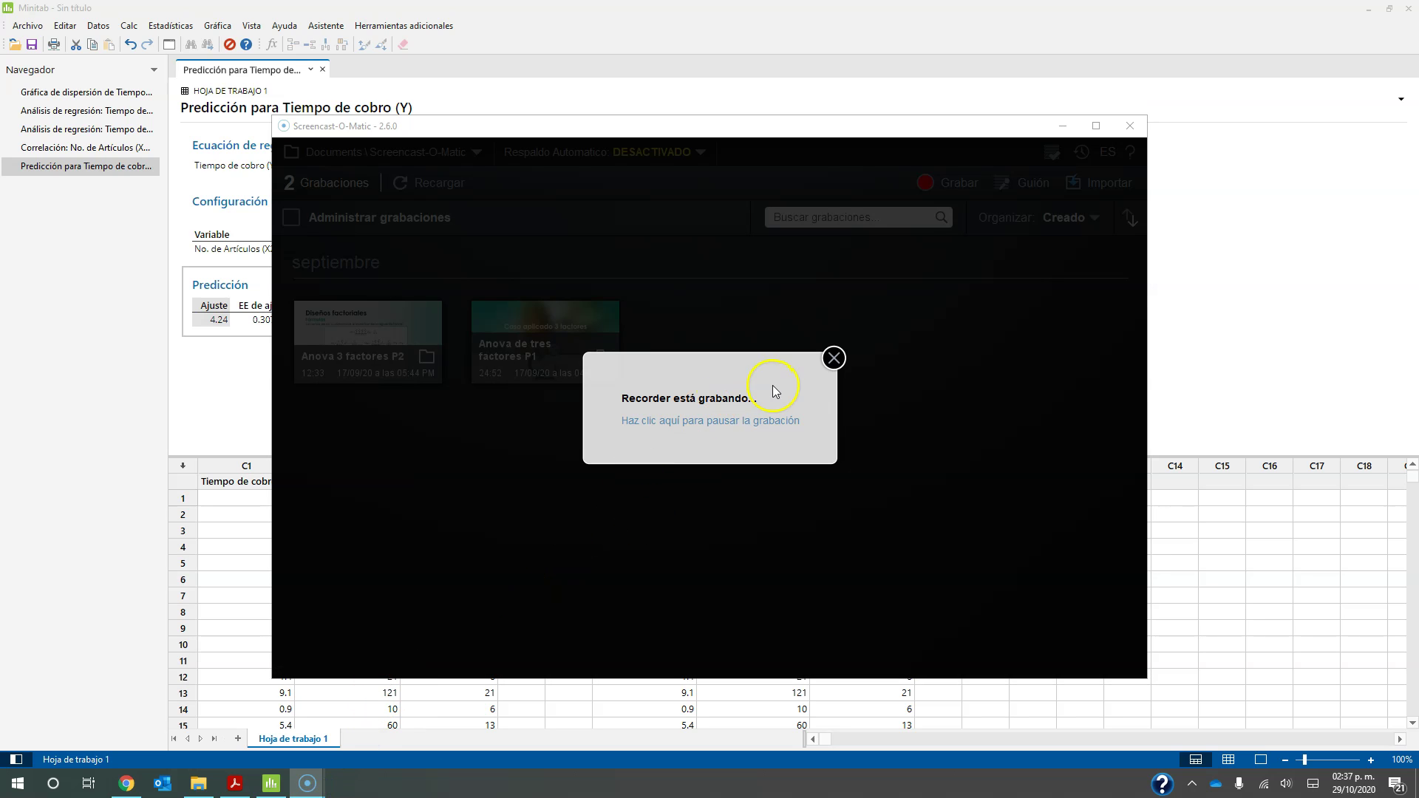
pyautogui.click(834, 358)
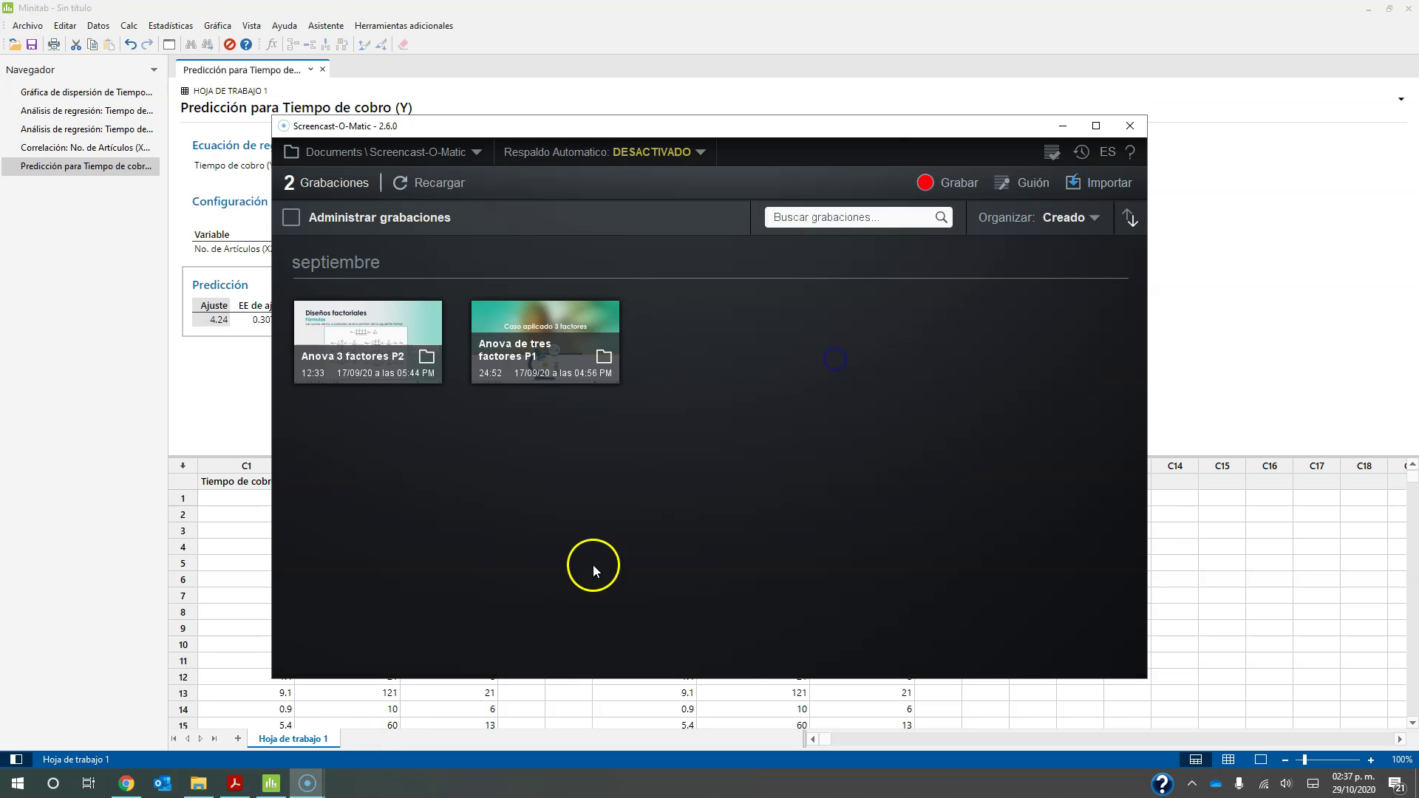
pyautogui.click(307, 783)
pyautogui.click(324, 705)
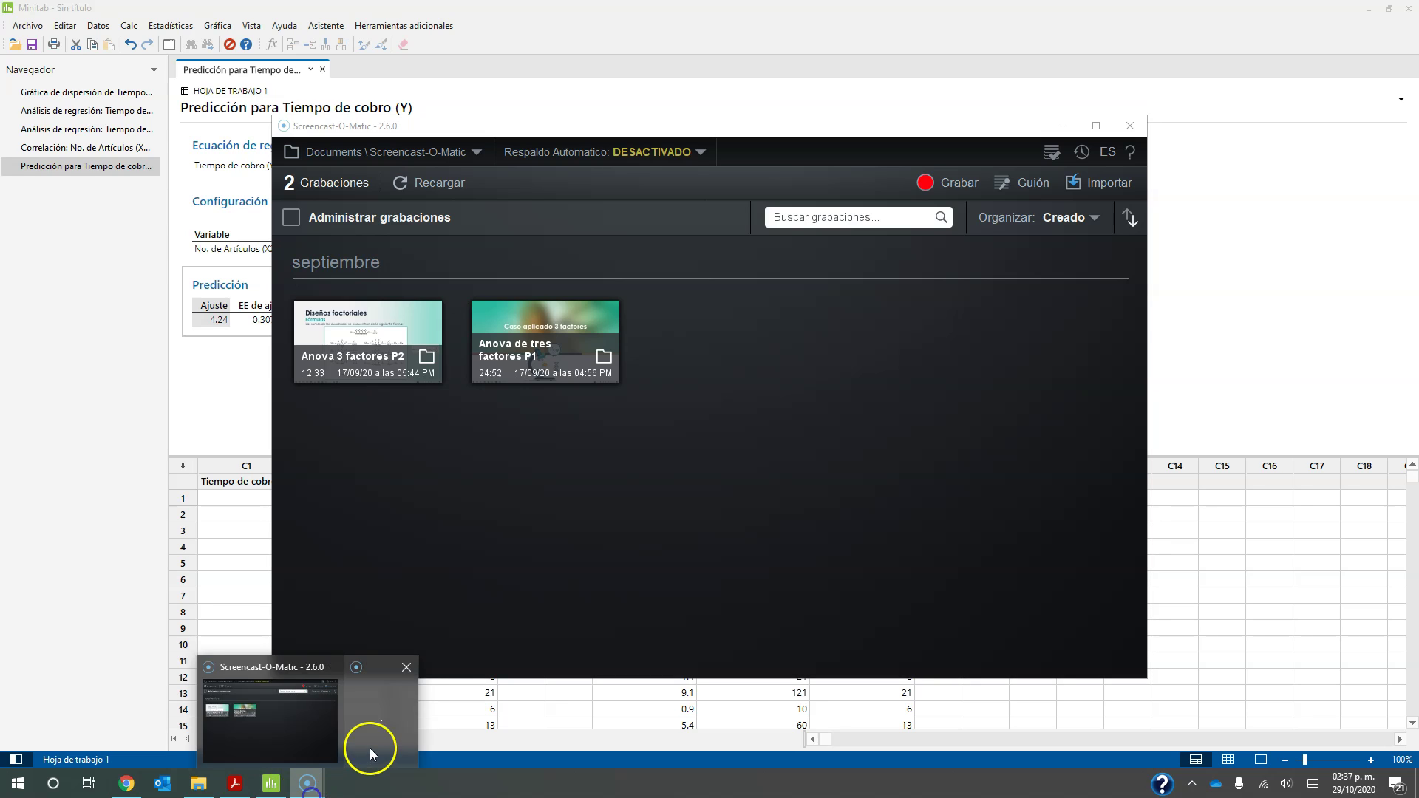
pyautogui.click(944, 183)
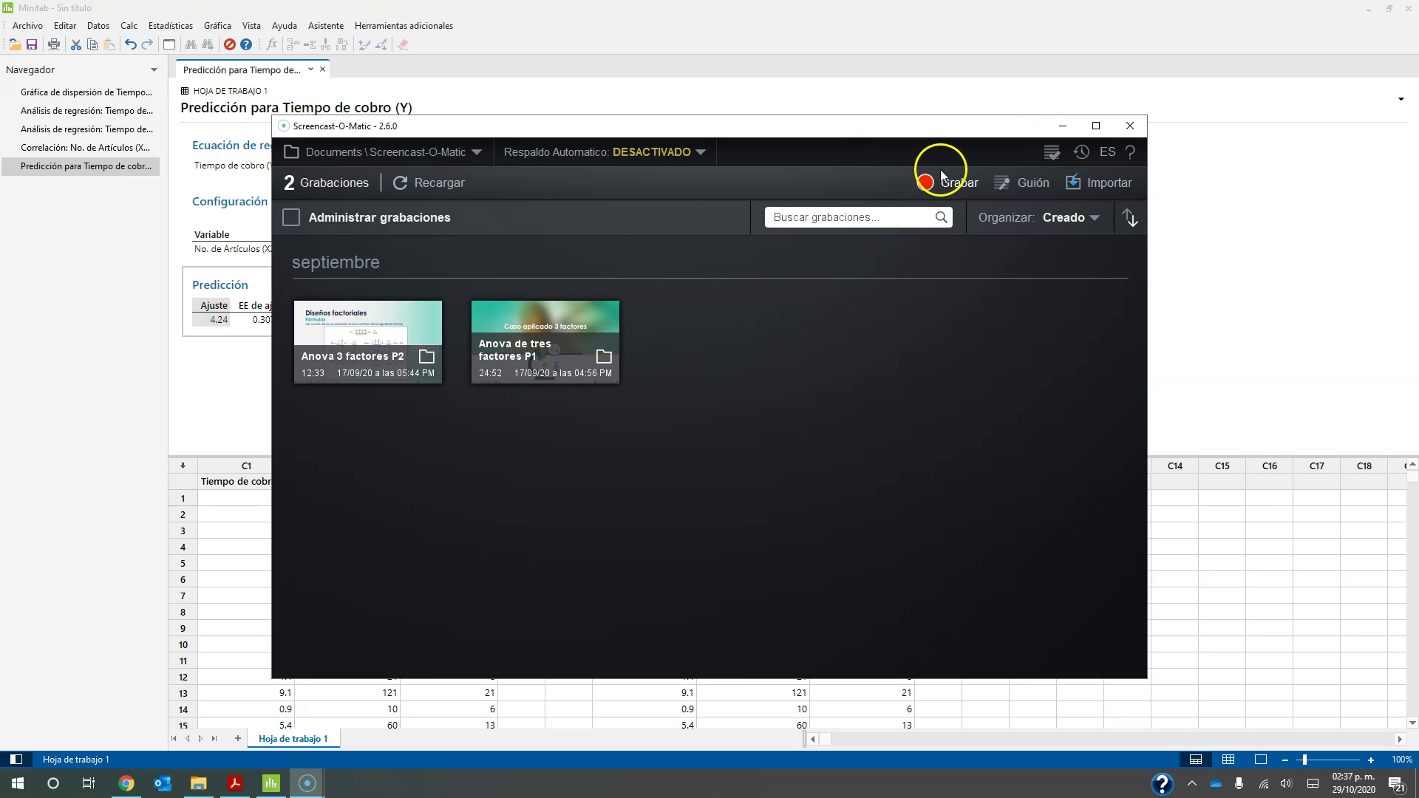